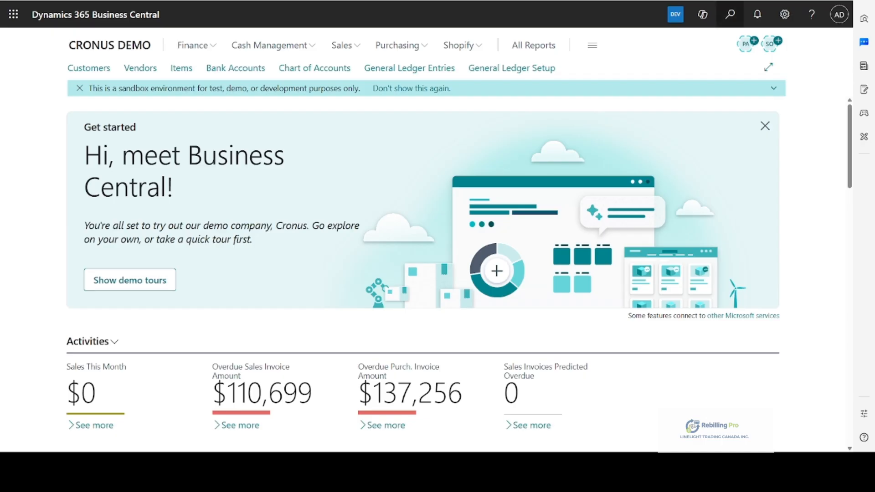
# Find the Projects list and open the project card for Installation of S-200 Semi-Automatic.
pyautogui.click(730, 15)
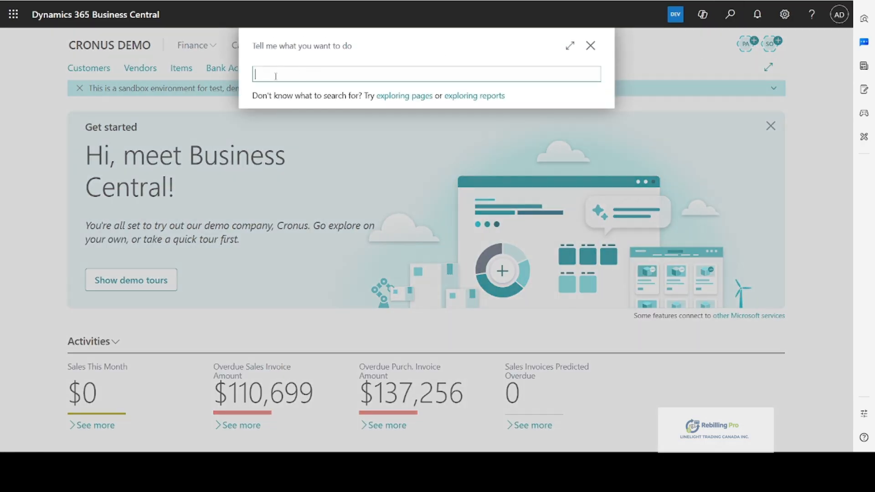
pyautogui.write('project')
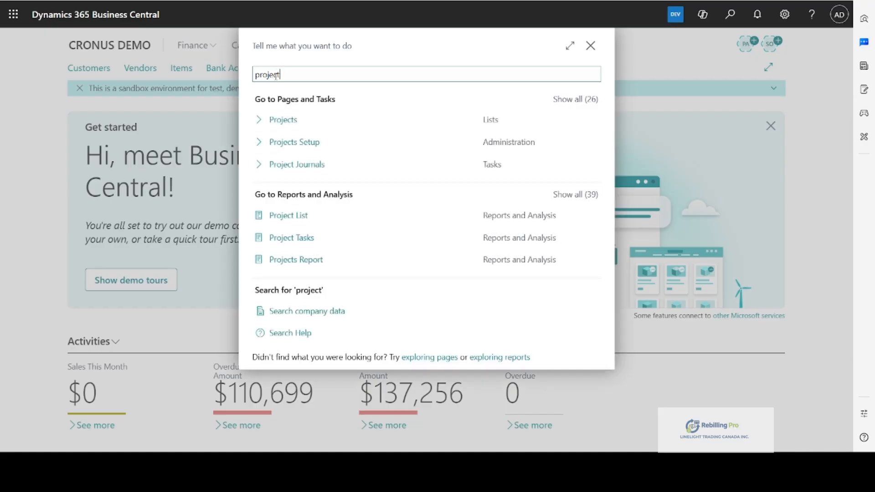
pyautogui.click(278, 127)
pyautogui.click(162, 128)
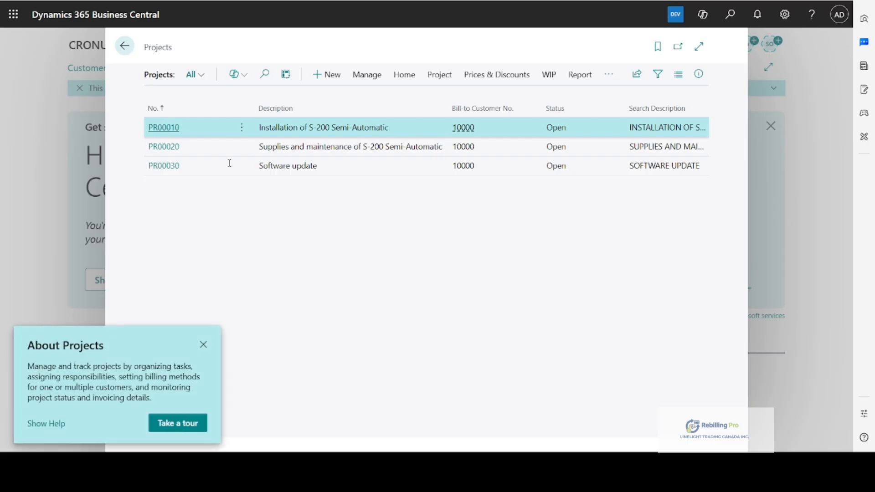
# Review the project card's general details and its task lines with budget and billable amounts, and return to the home page.
pyautogui.scroll(-2, 486, 315)
pyautogui.scroll(-3, 485, 316)
pyautogui.scroll(2, 484, 316)
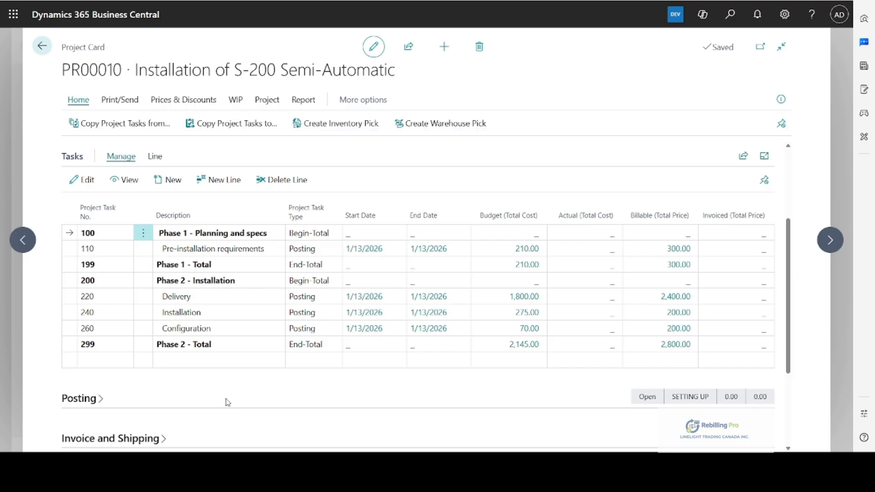
pyautogui.scroll(2, 226, 395)
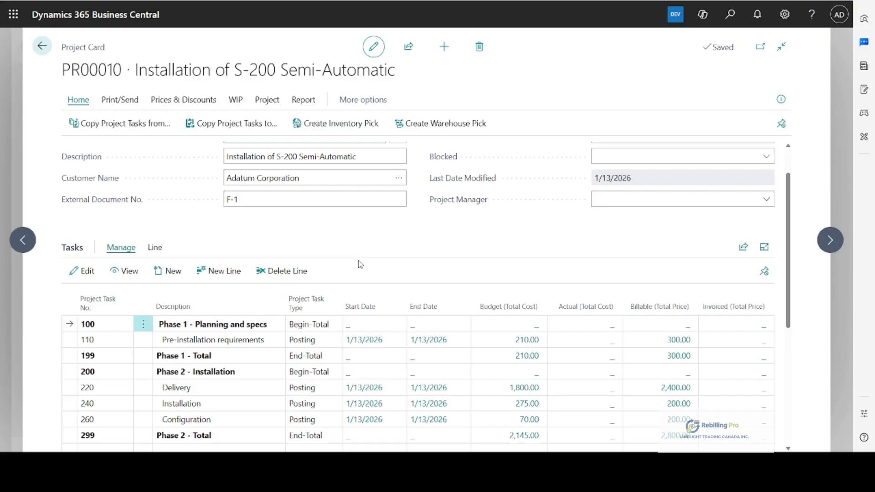
pyautogui.scroll(-2, 328, 314)
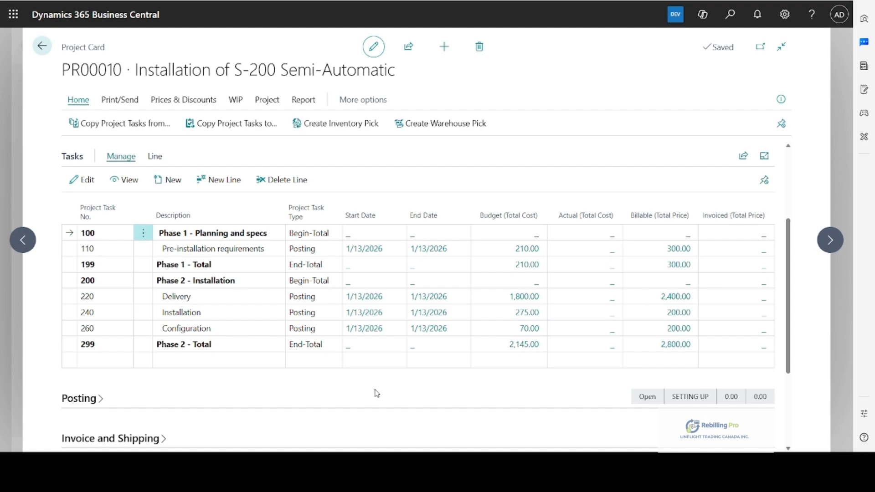
pyautogui.scroll(2, 300, 414)
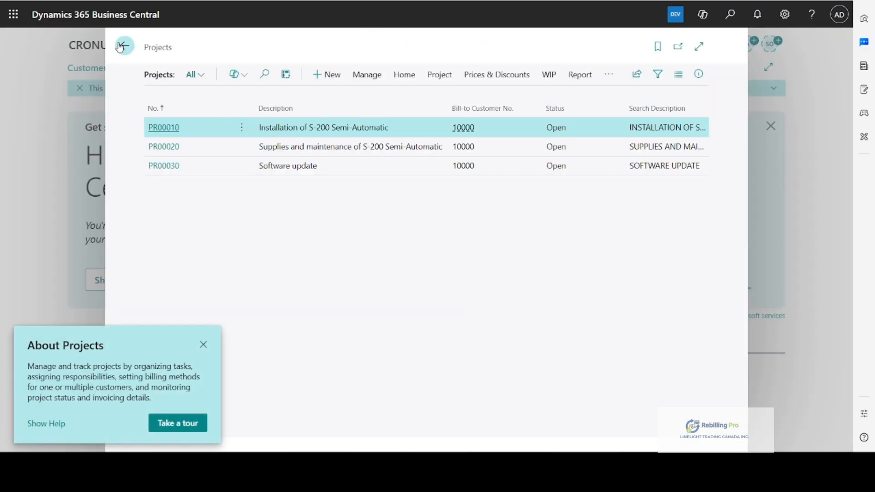
pyautogui.click(118, 50)
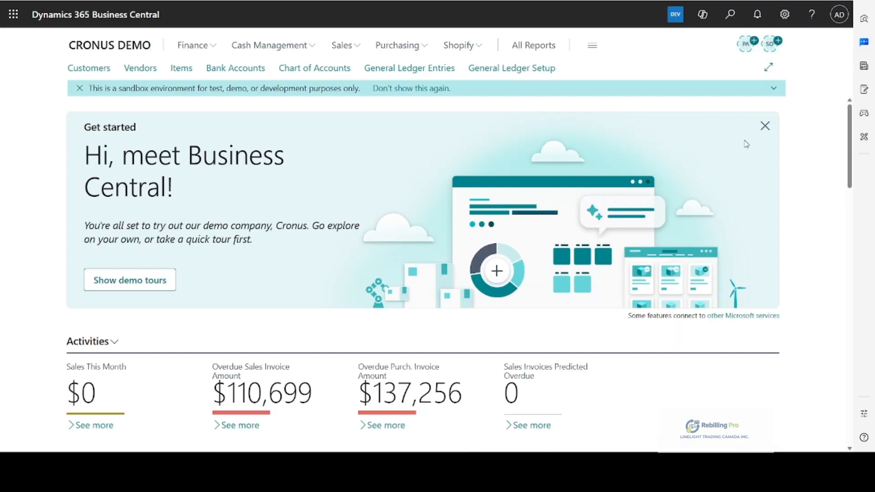
# Search for Extension Management and open the list of installed extensions.
pyautogui.click(729, 15)
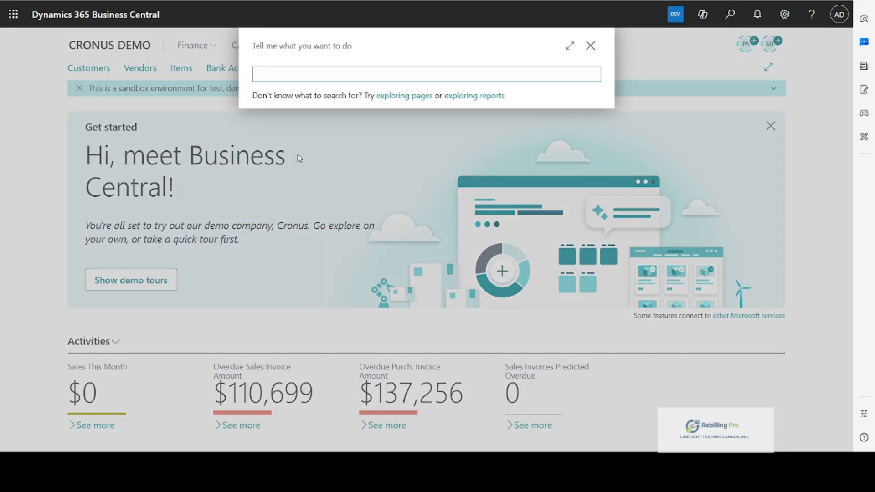
pyautogui.write('ex')
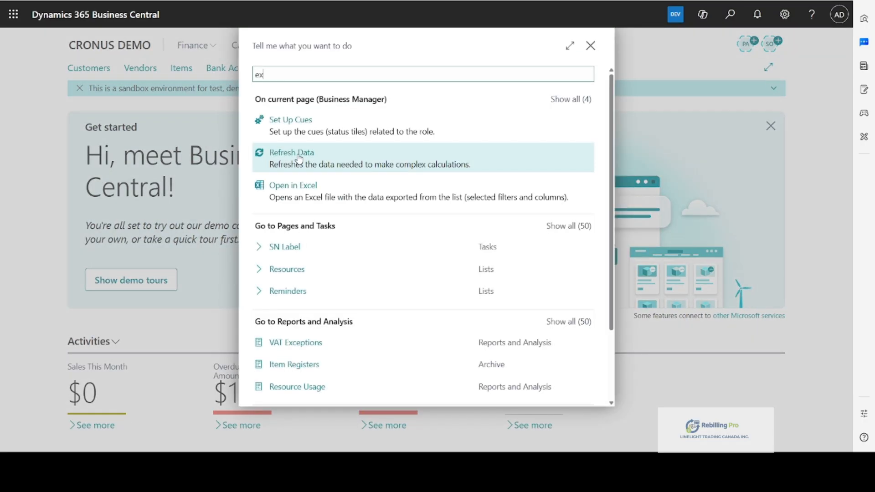
pyautogui.write('ten ')
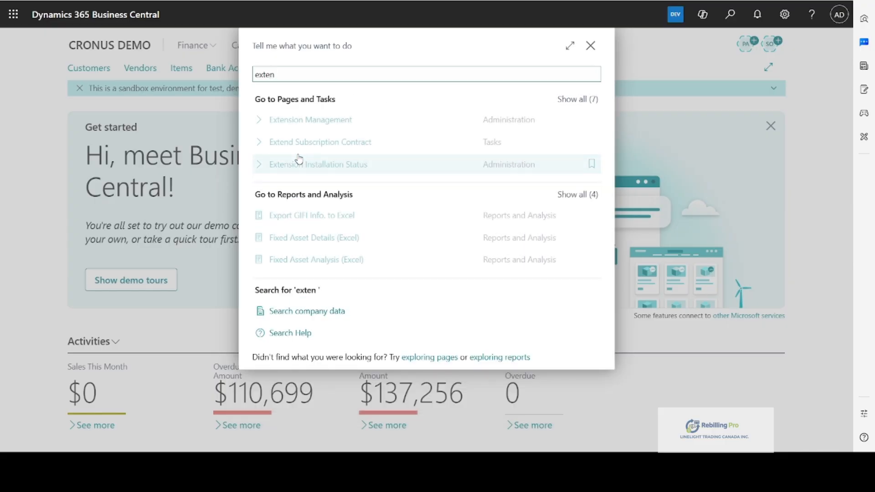
pyautogui.write('man')
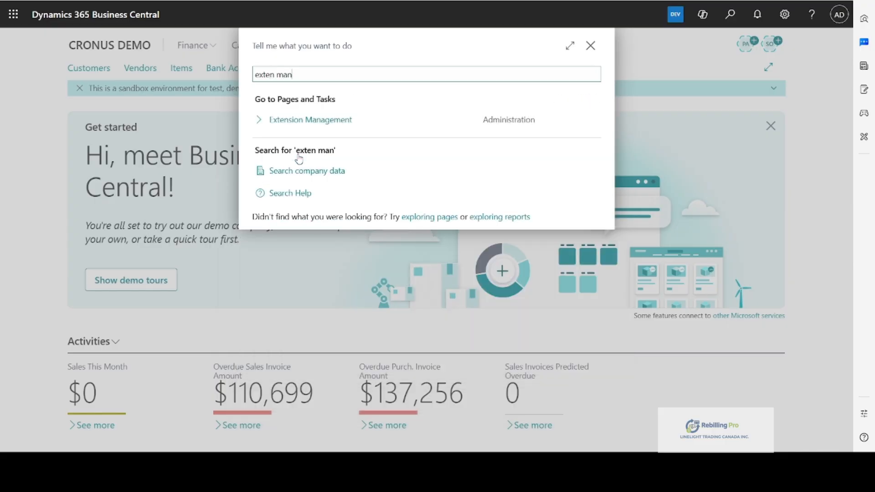
pyautogui.click(300, 121)
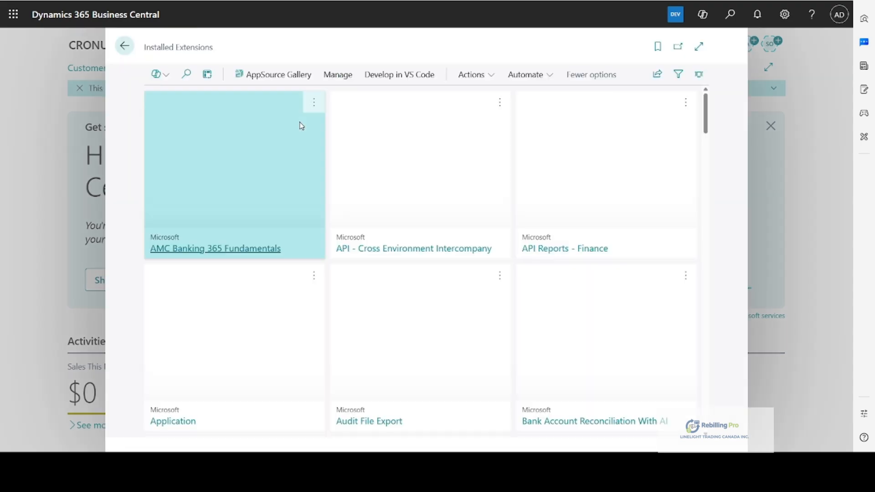
# Find the Rebilling Pro extension among the installed extensions, view its setup page, and return to the home page.
pyautogui.click(193, 76)
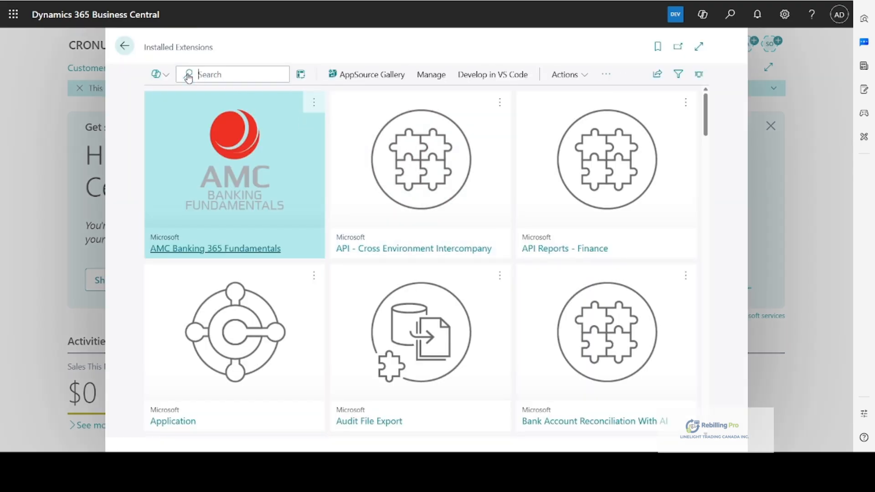
pyautogui.write('rebil')
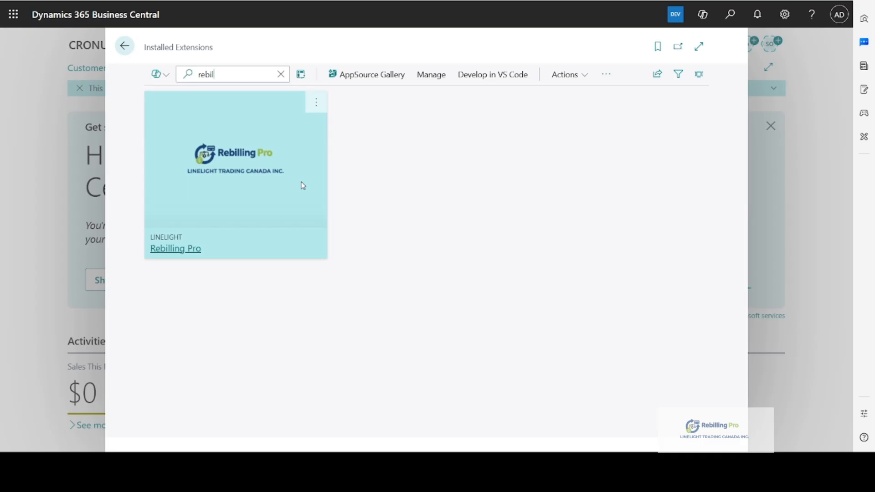
pyautogui.click(316, 102)
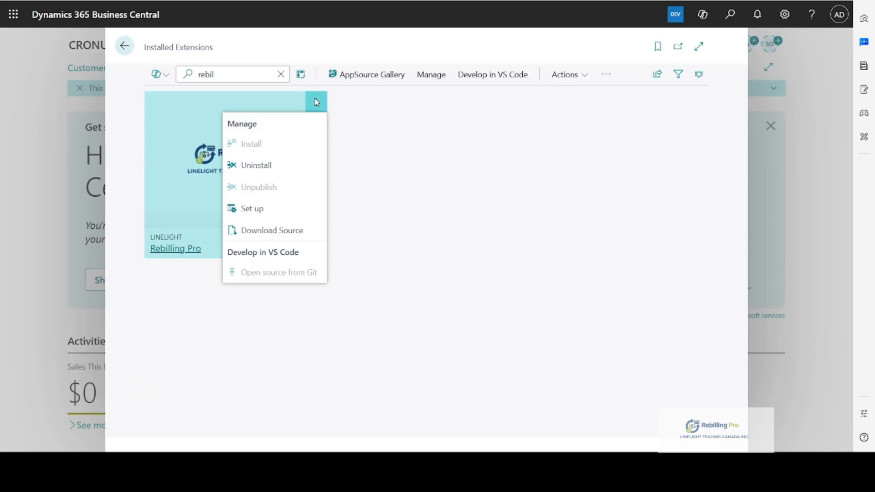
pyautogui.click(273, 209)
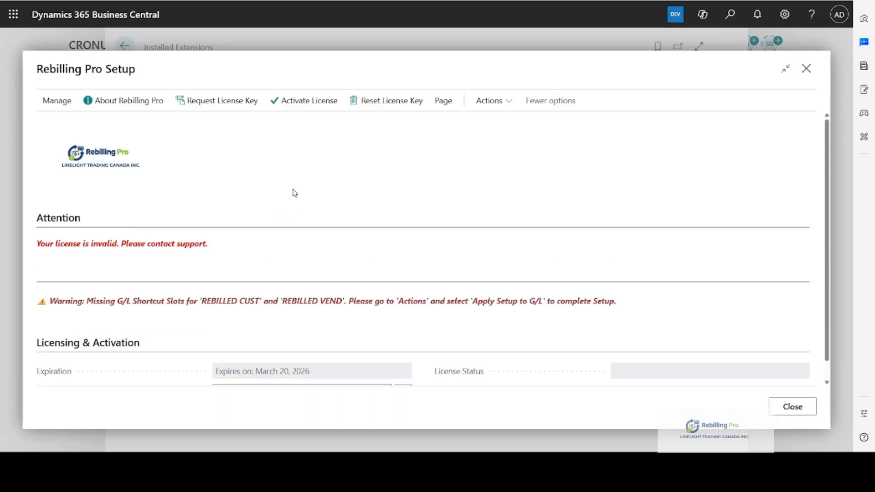
pyautogui.click(806, 73)
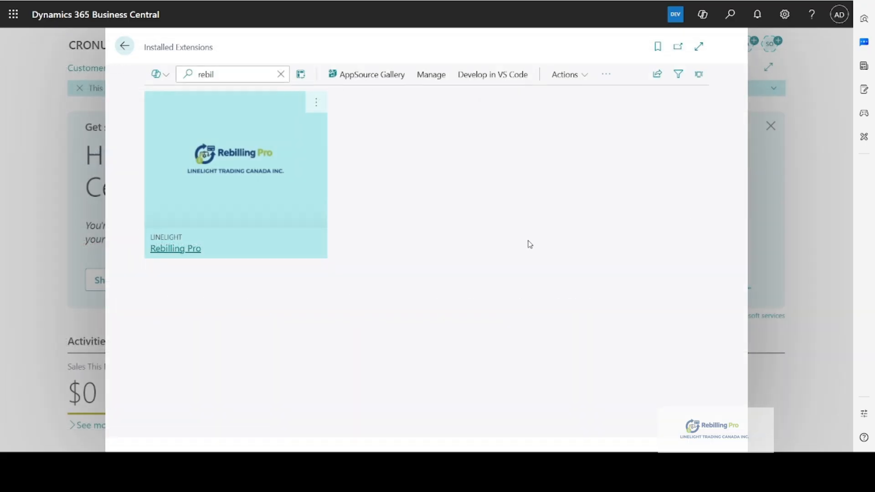
pyautogui.click(124, 46)
# Open the Rebilling Pro Setup page through the application search, look it over, and return to the home page.
pyautogui.click(730, 15)
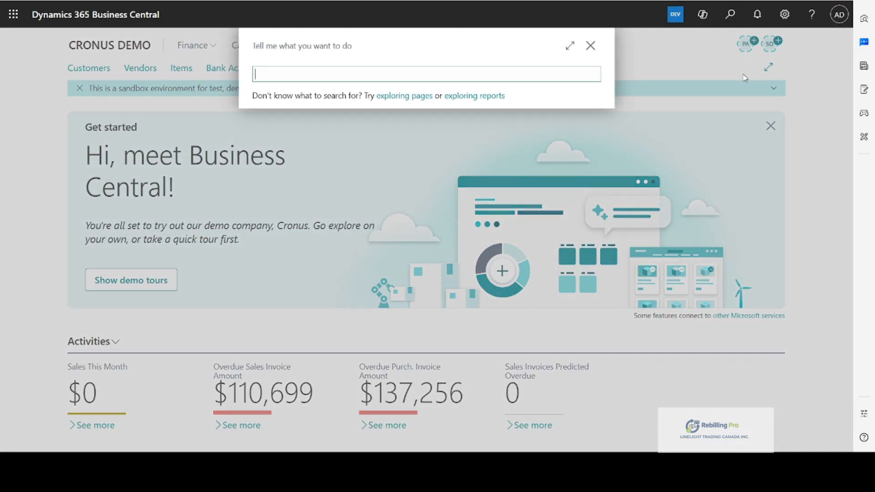
pyautogui.write('re')
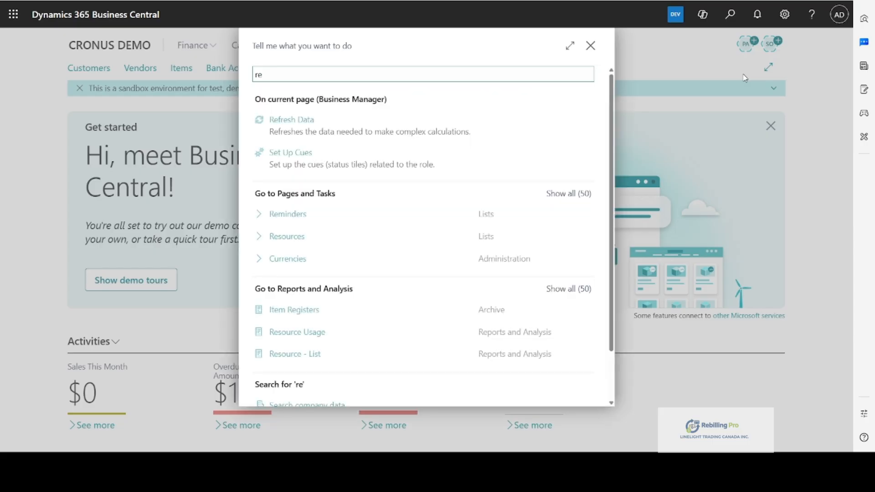
pyautogui.write('rebil')
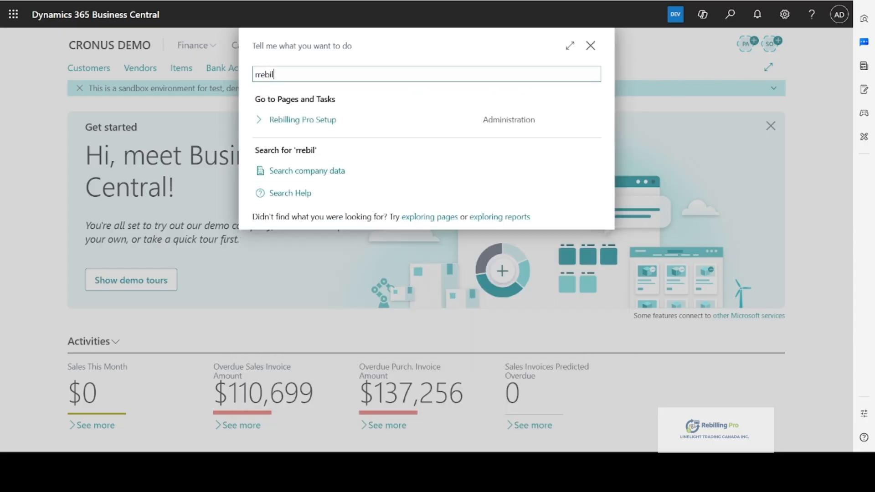
pyautogui.click(288, 121)
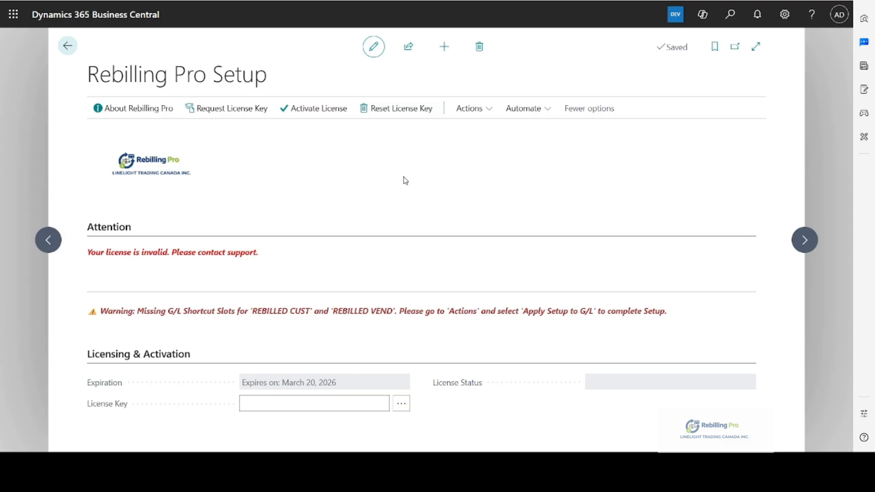
pyautogui.click(67, 52)
pyautogui.click(67, 52)
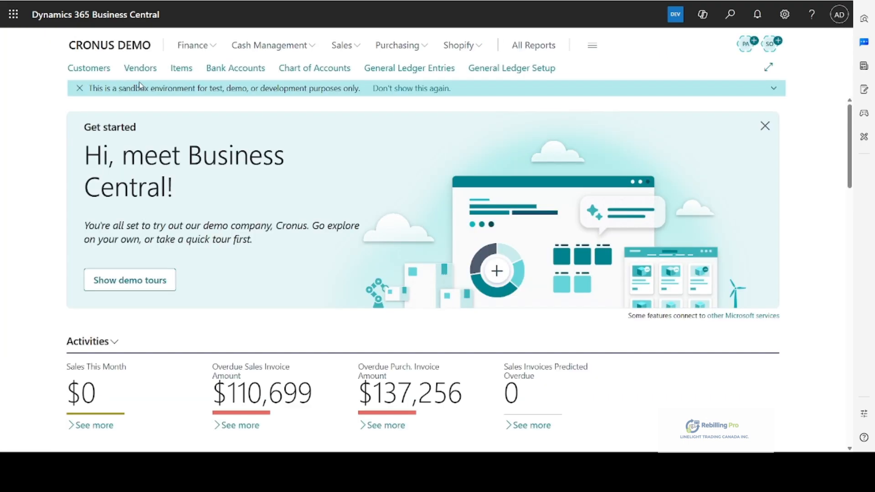
# Open the Fabrikam, Inc. purchase invoice REBILL DEMO 1 for editing, with the Rebill columns of its lines in view.
pyautogui.click(425, 48)
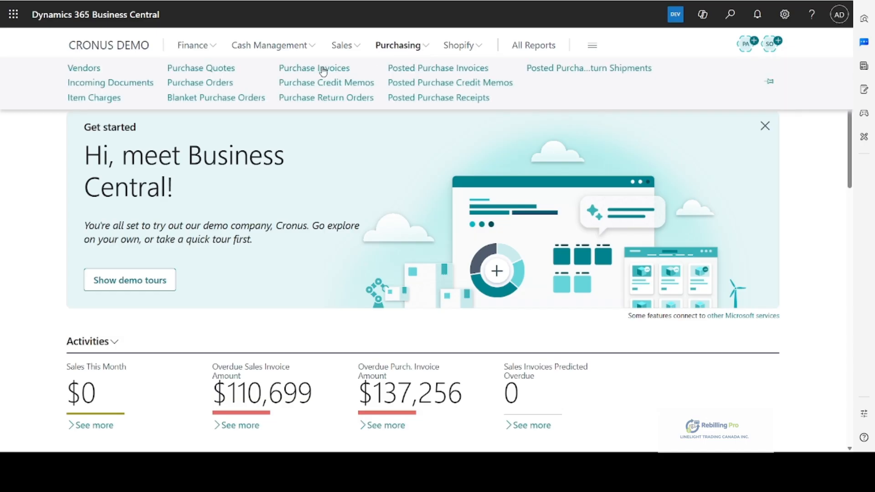
pyautogui.click(323, 69)
pyautogui.click(71, 179)
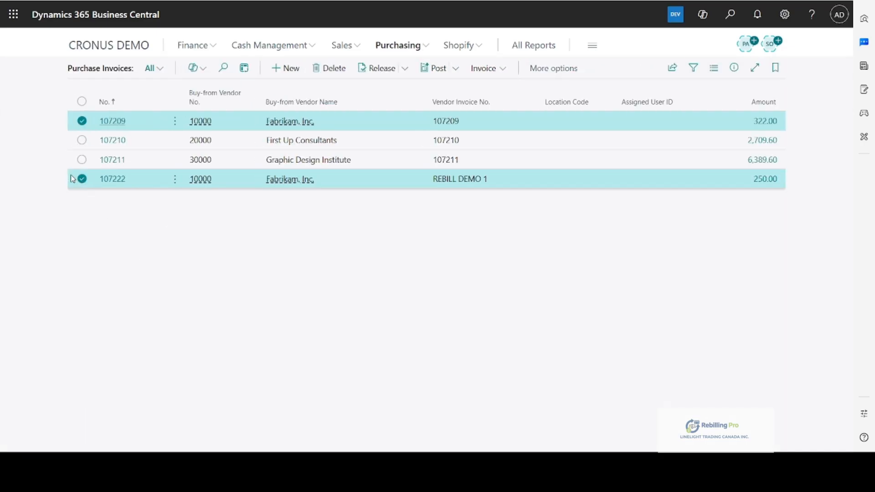
pyautogui.click(82, 179)
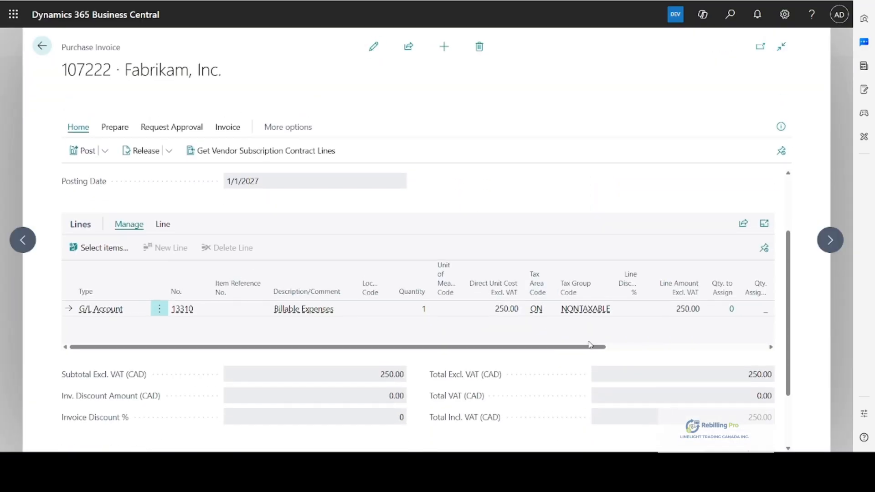
pyautogui.moveTo(587, 346); pyautogui.dragTo(728, 342)
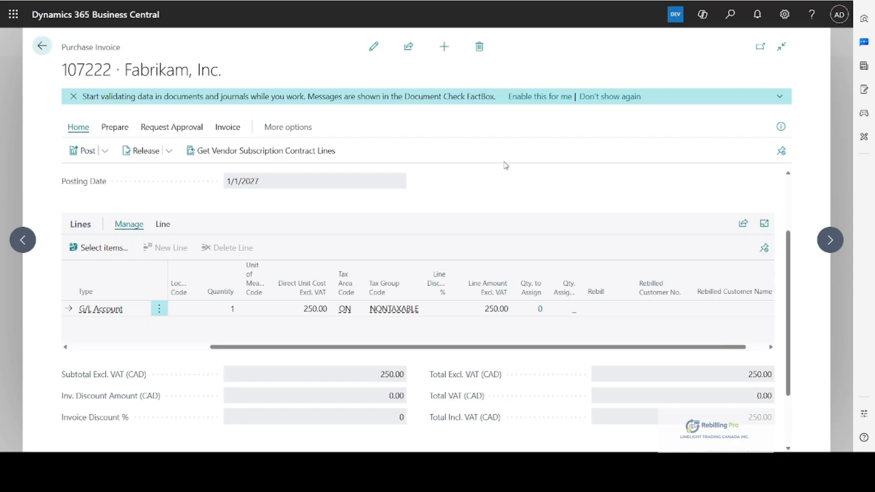
pyautogui.click(373, 46)
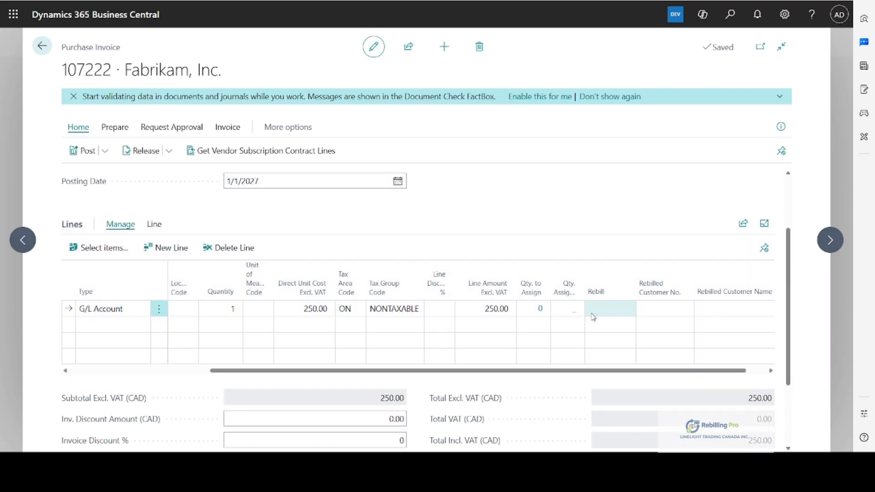
# Try to set the Rebill option on the Billable Expenses line, and agree to open the extension's setup page.
pyautogui.click(601, 315)
pyautogui.click(597, 337)
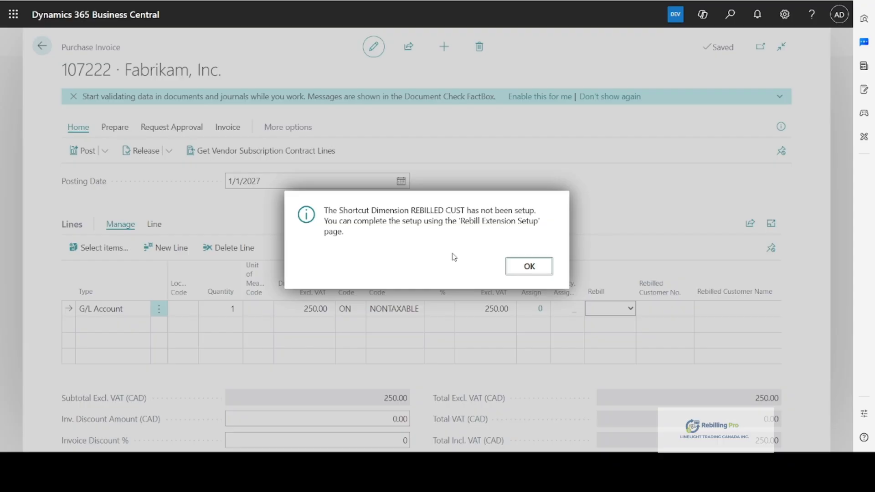
pyautogui.click(527, 272)
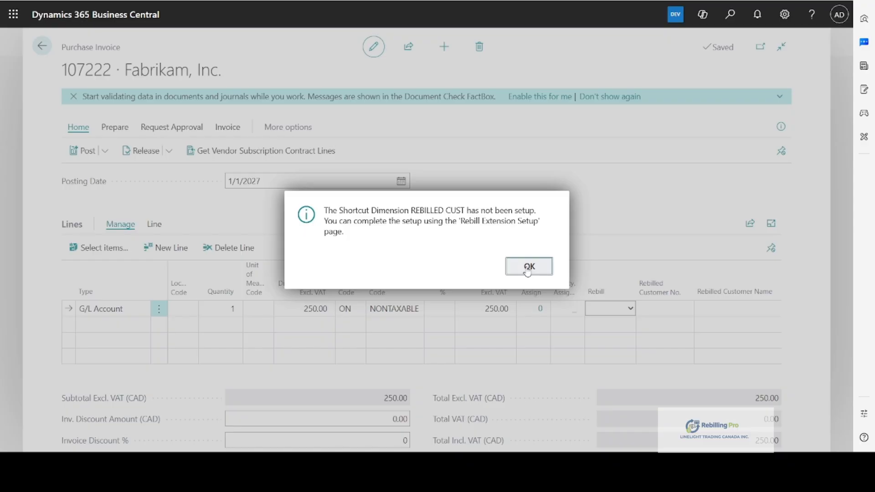
pyautogui.click(527, 272)
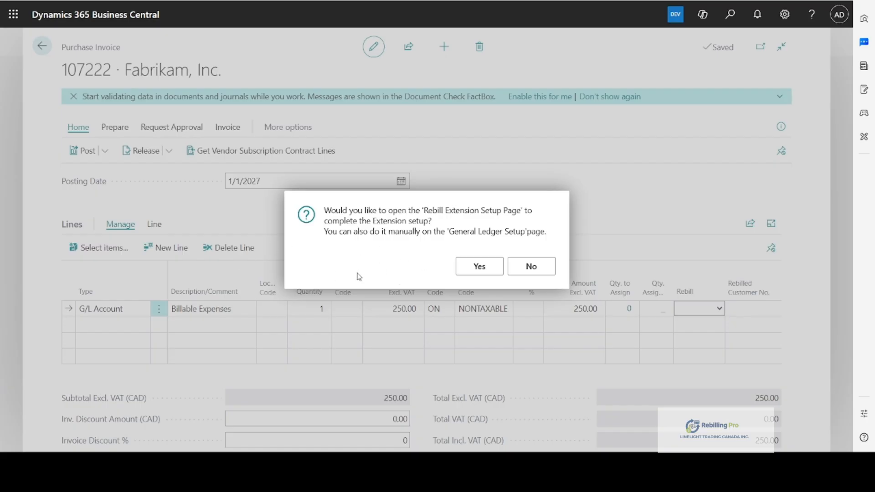
pyautogui.click(472, 273)
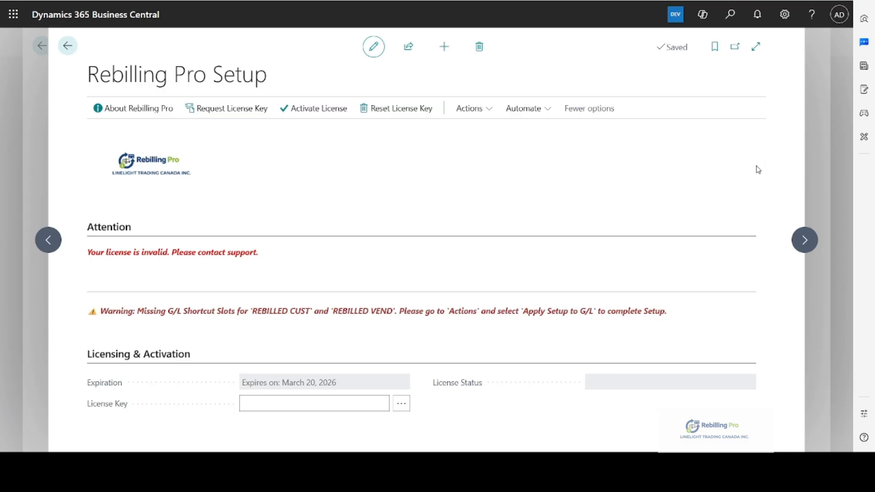
# Open the About Rebilling Pro information and read its functional purpose and legal protection text.
pyautogui.click(142, 116)
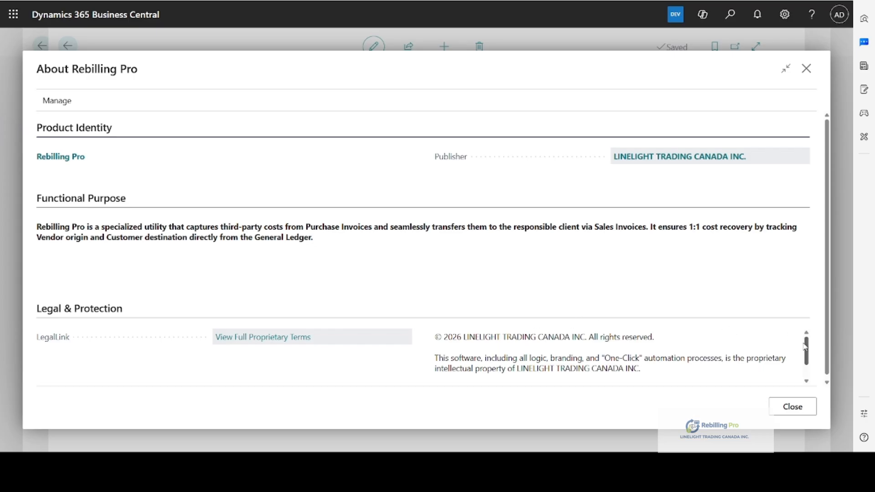
pyautogui.scroll(-1, 806, 349)
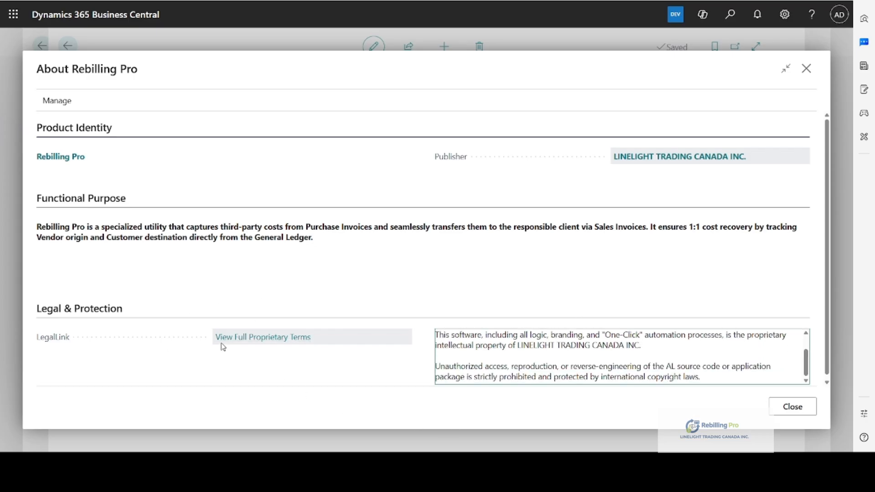
pyautogui.scroll(2, 738, 360)
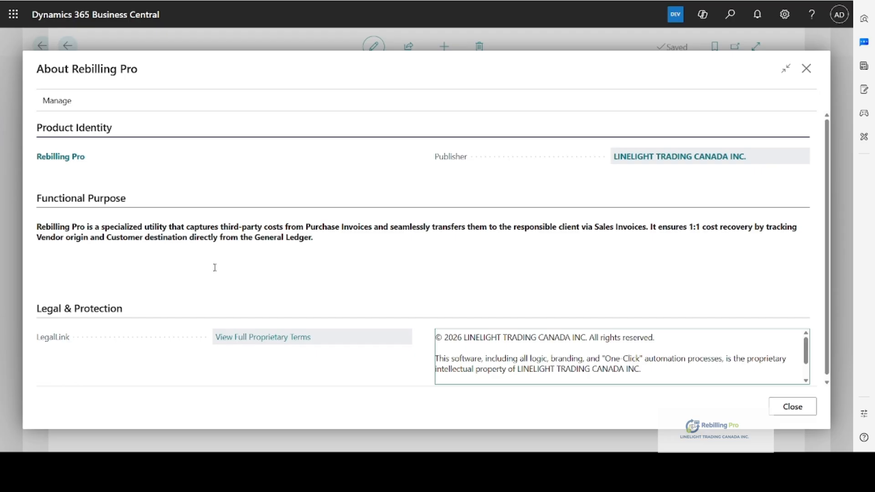
# Close the About Rebilling Pro information, open the license key request e-mail, review its draft, and leave it without sending.
pyautogui.click(784, 411)
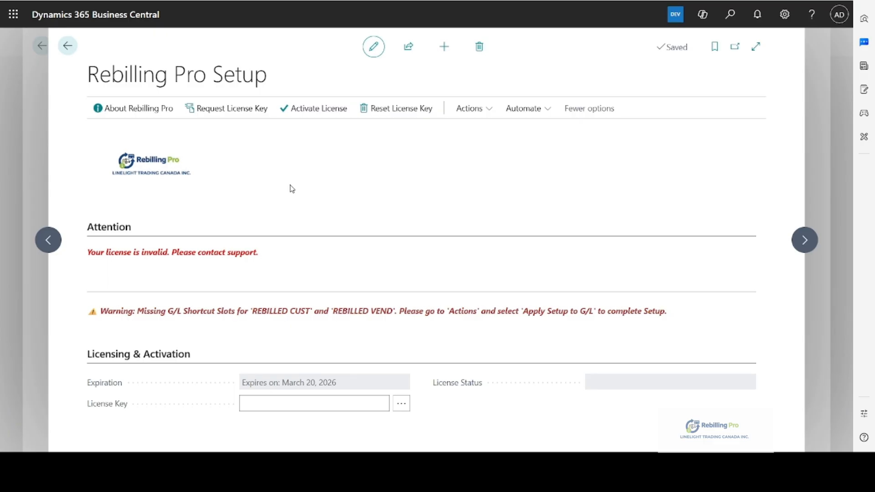
pyautogui.click(218, 116)
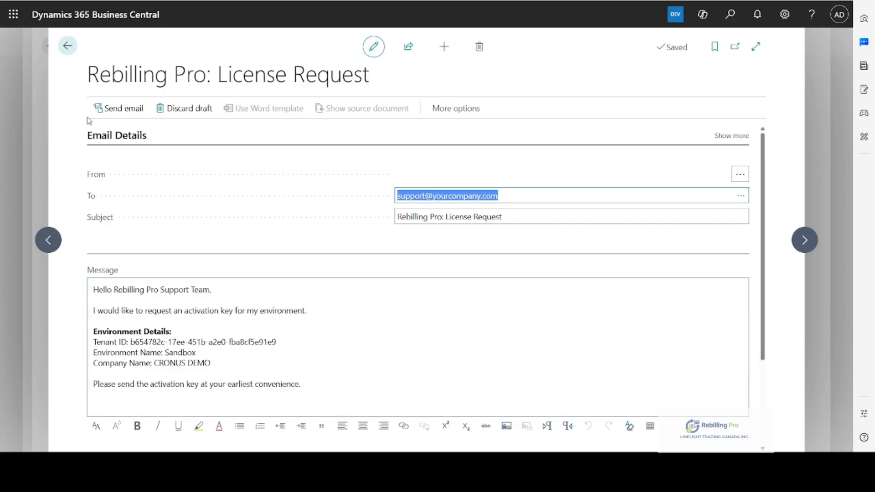
pyautogui.click(68, 46)
pyautogui.click(68, 46)
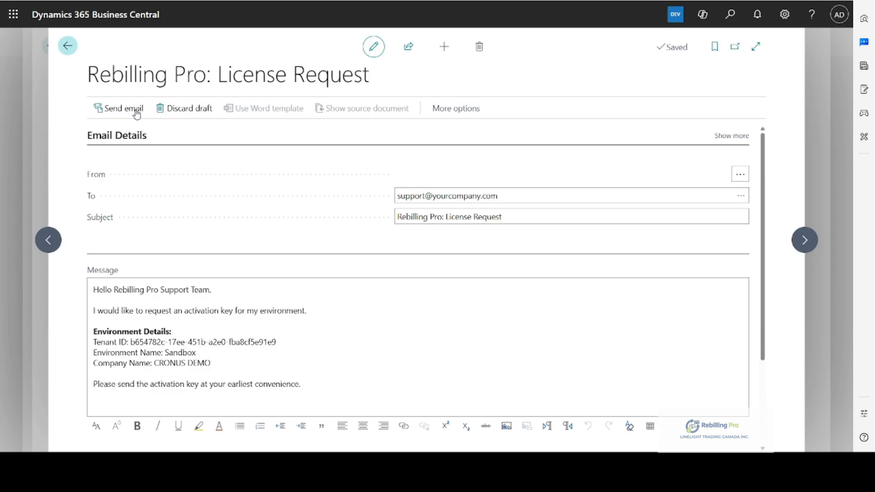
pyautogui.click(318, 244)
pyautogui.click(474, 285)
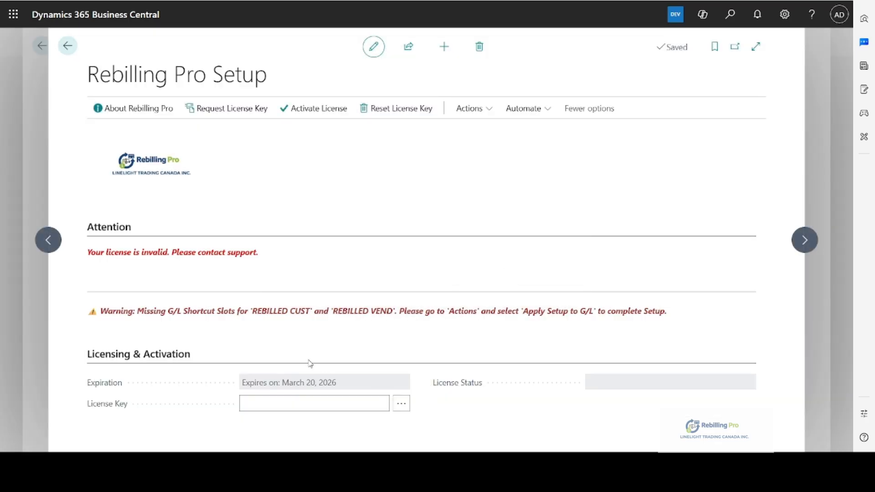
# Paste the license key into the License Key field of Rebilling Pro Setup and activate the license.
pyautogui.click(265, 403)
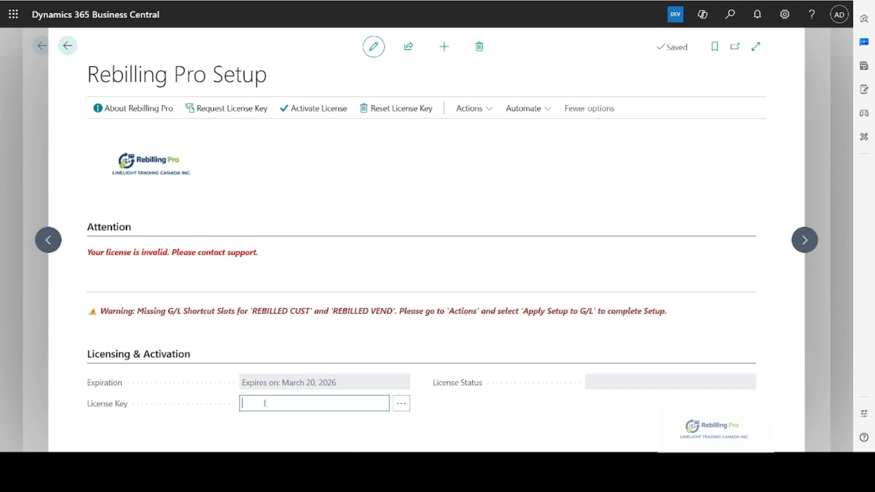
pyautogui.hotkey('ctrl', 'v')
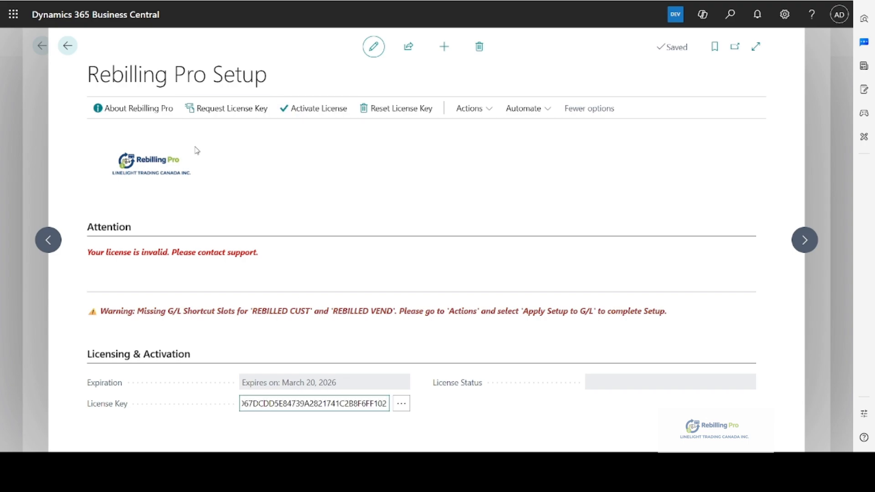
pyautogui.click(331, 115)
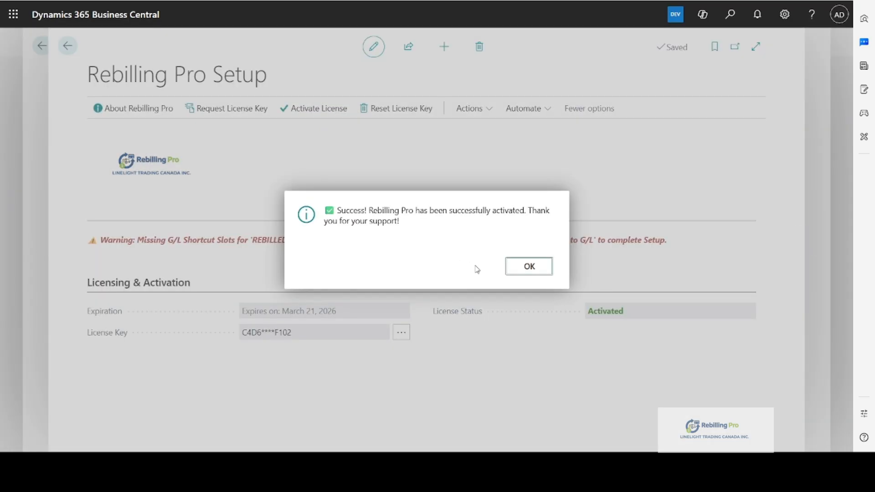
pyautogui.click(521, 269)
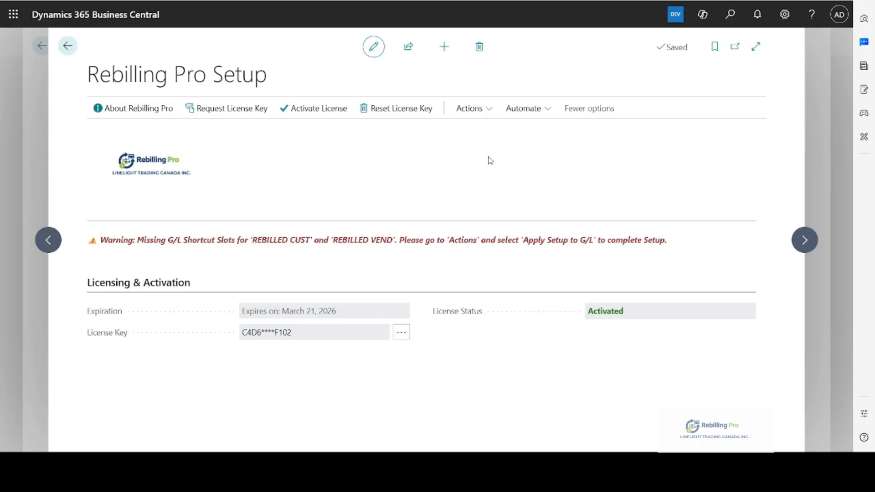
# Apply the Rebilling Pro setup to G/L so the shortcut dimensions are synchronized.
pyautogui.click(486, 113)
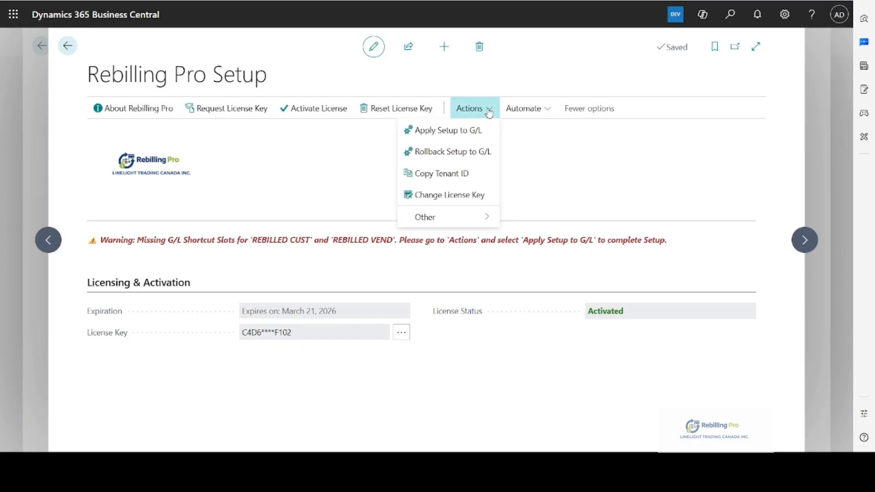
pyautogui.click(445, 131)
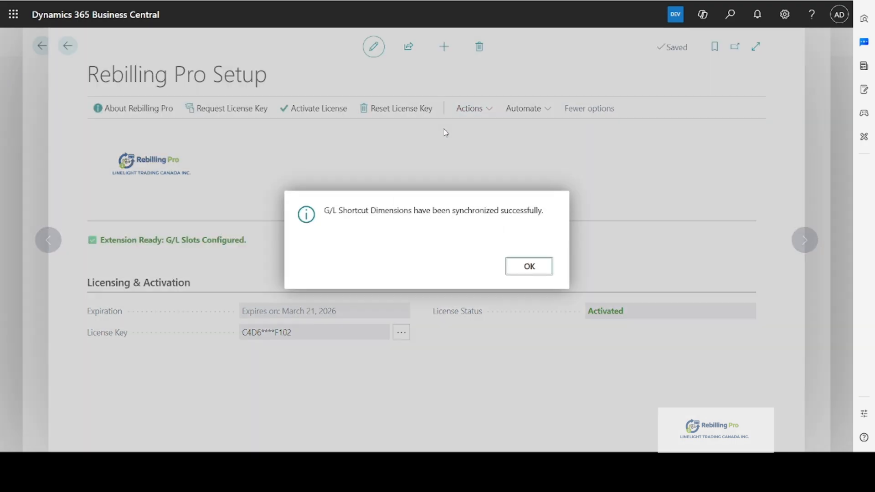
pyautogui.click(529, 267)
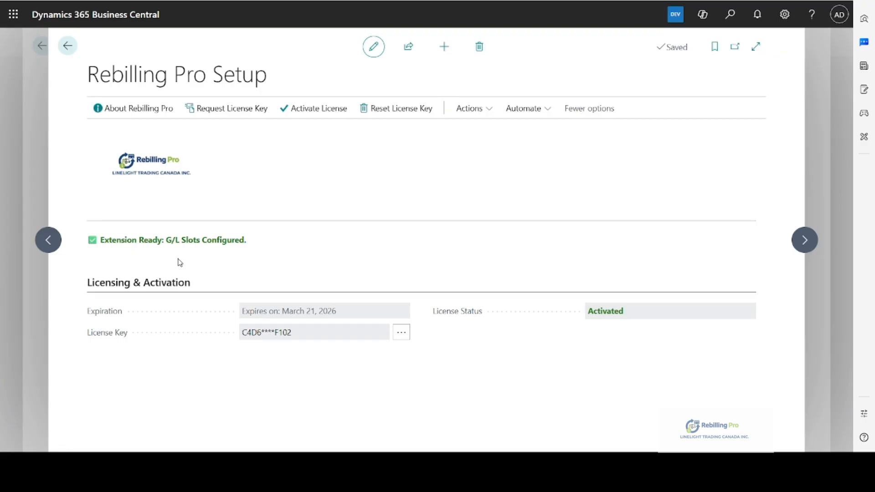
# Roll back the Rebilling Pro setup to G/L and apply it again.
pyautogui.click(490, 114)
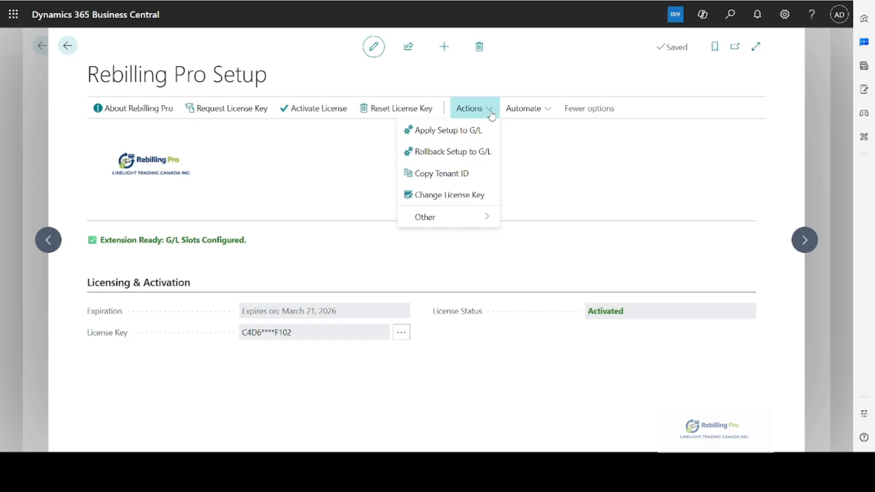
pyautogui.click(450, 152)
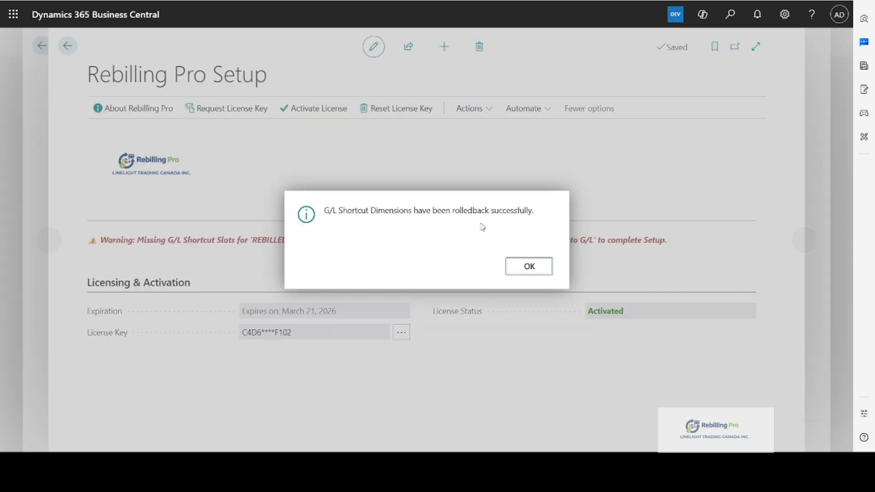
pyautogui.click(530, 268)
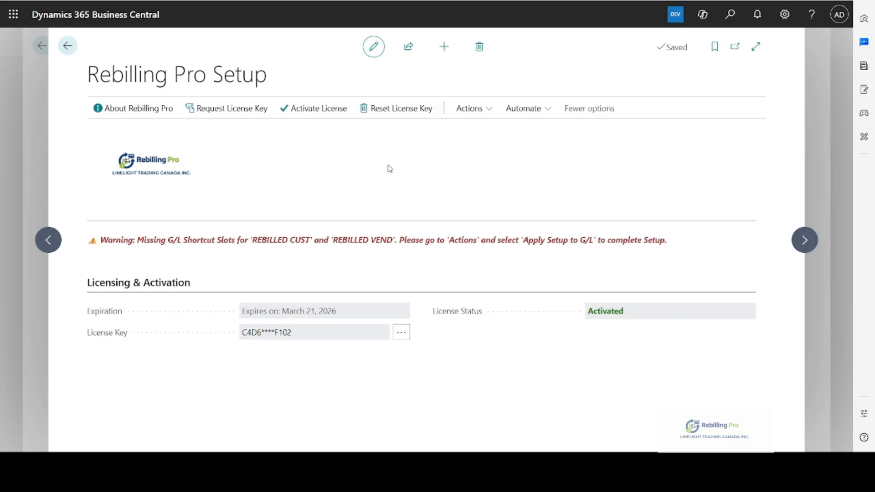
pyautogui.click(478, 108)
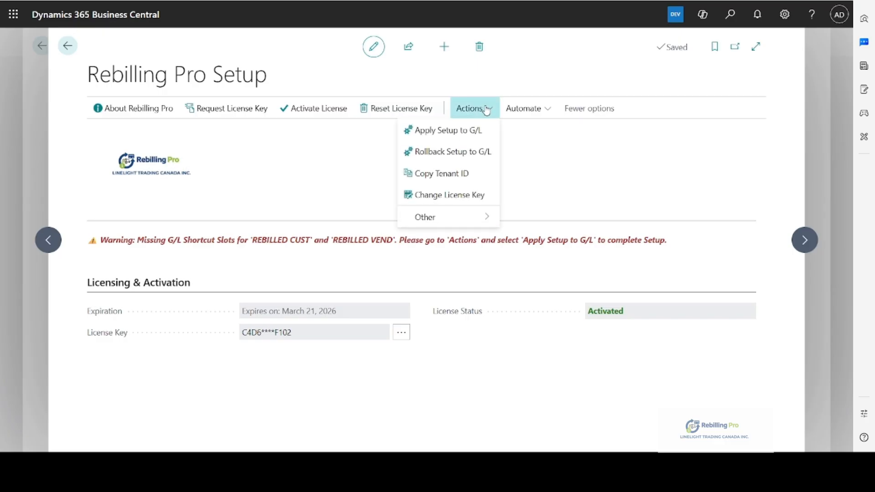
pyautogui.click(459, 130)
pyautogui.click(542, 268)
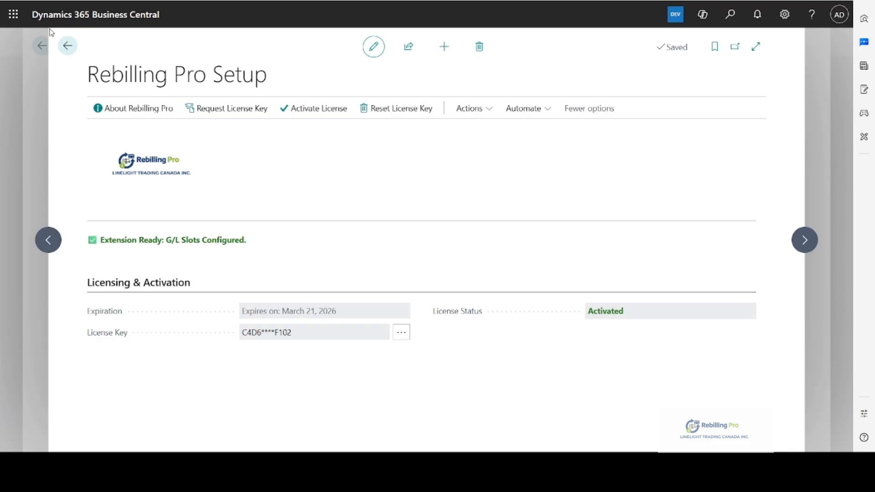
# Return to the Fabrikam, Inc. purchase invoice, set Rebill to REBILL on the Billable Expenses line, and exit the invoice without posting.
pyautogui.click(68, 46)
pyautogui.click(173, 145)
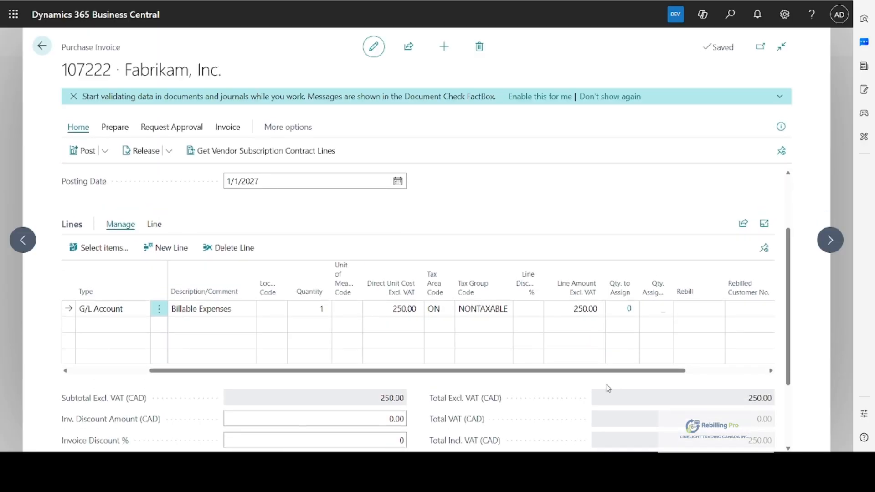
pyautogui.moveTo(590, 371); pyautogui.dragTo(696, 382)
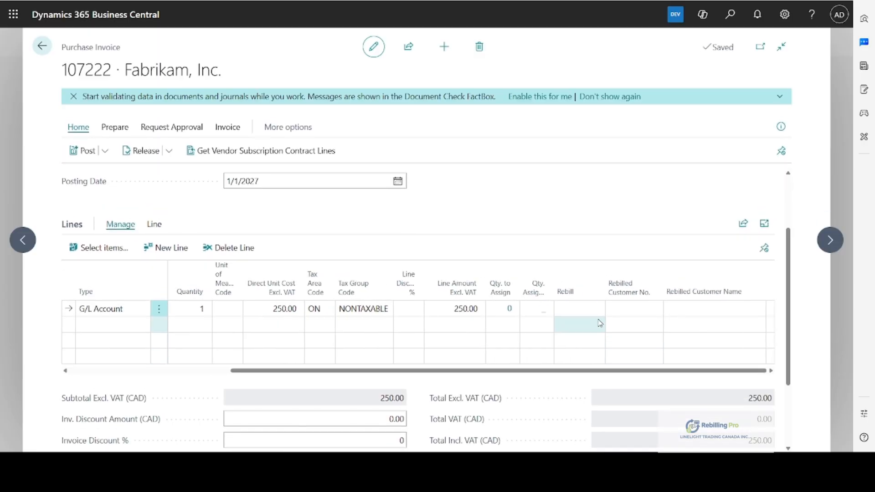
pyautogui.click(579, 308)
pyautogui.click(572, 339)
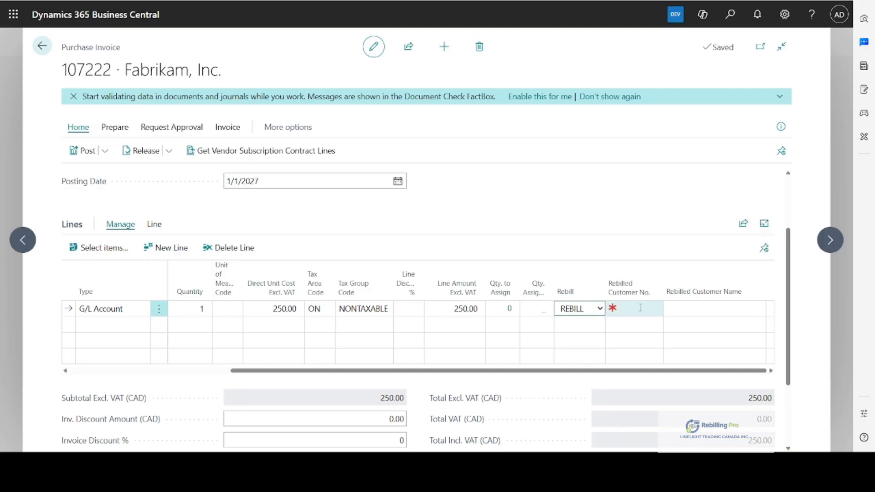
pyautogui.moveTo(313, 370)
pyautogui.mouseDown()
pyautogui.moveTo(153, 363)
pyautogui.moveTo(317, 370)
pyautogui.mouseUp()
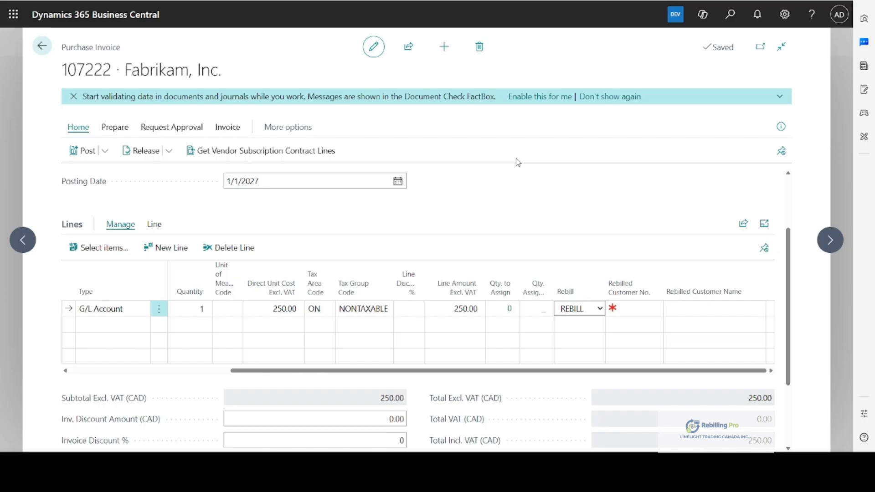
pyautogui.click(41, 50)
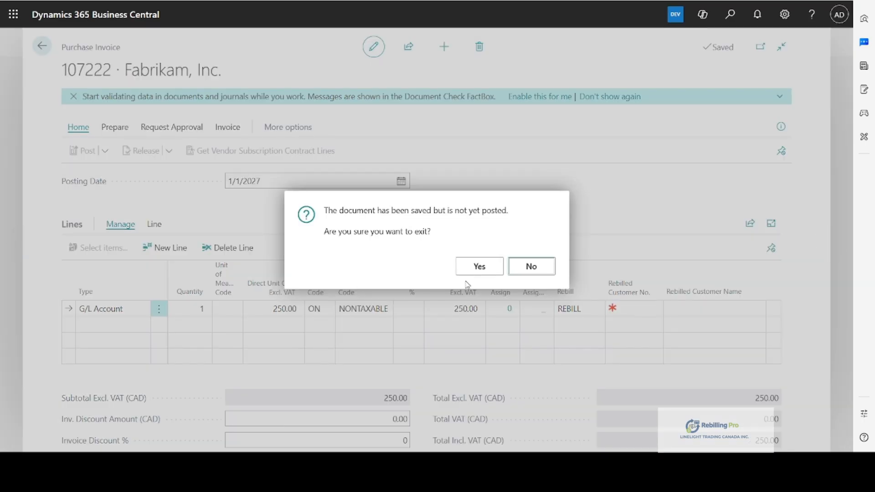
pyautogui.click(474, 266)
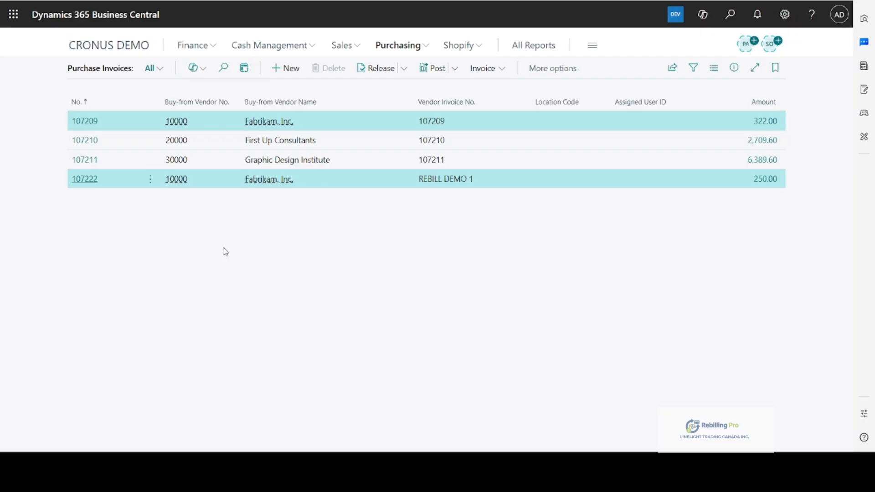
pyautogui.click(425, 48)
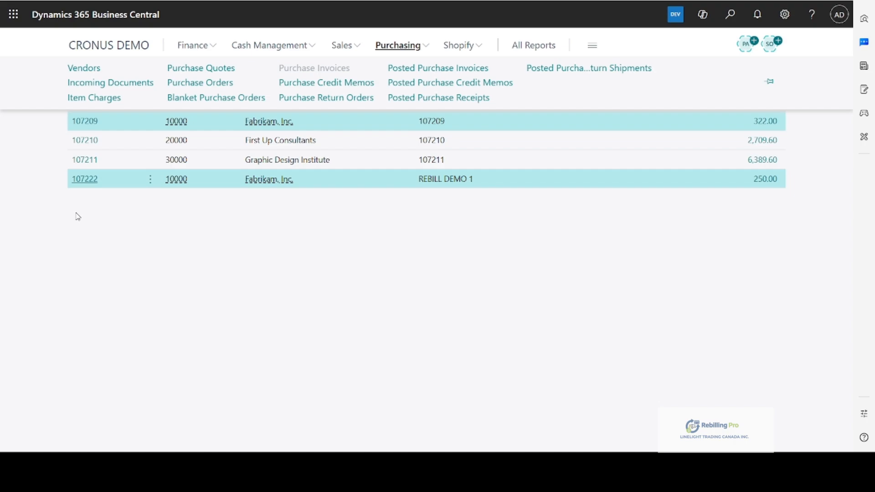
pyautogui.click(82, 185)
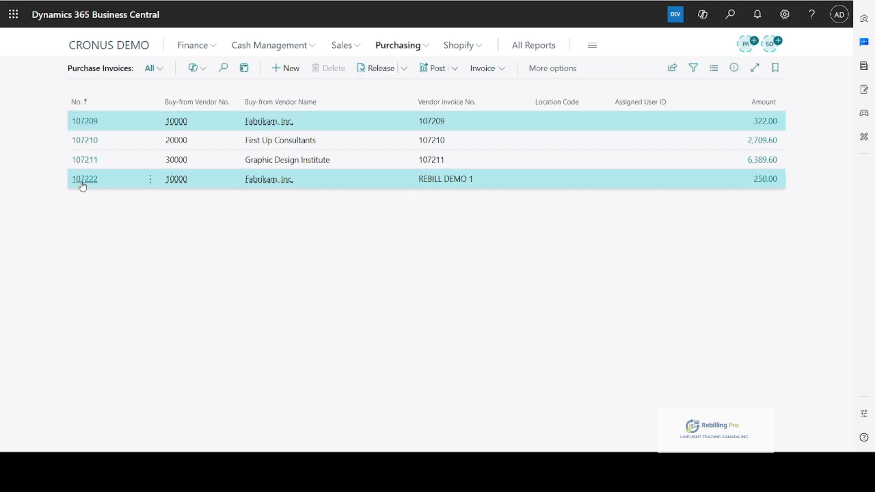
pyautogui.moveTo(82, 184); pyautogui.dragTo(64, 277)
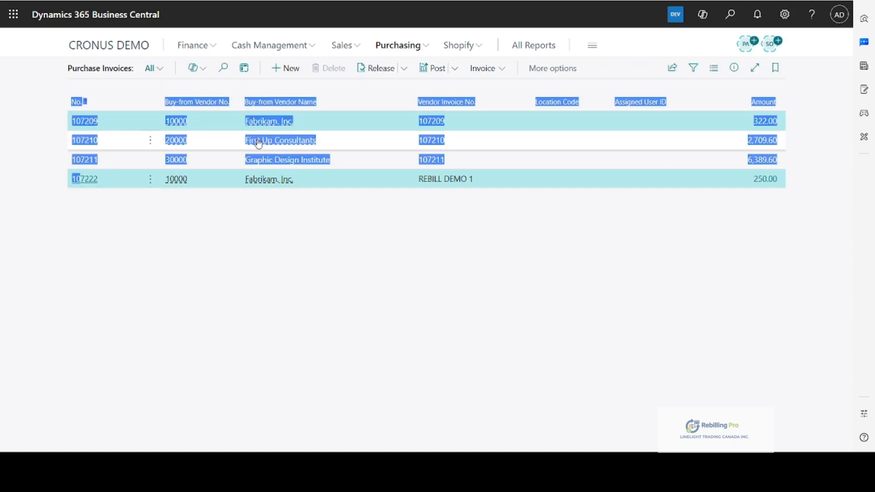
pyautogui.click(454, 283)
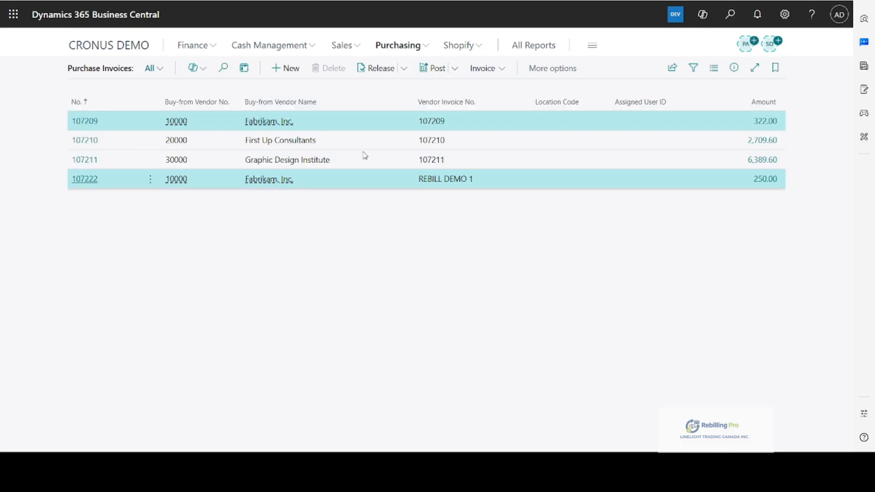
# Create a new purchase invoice for vendor Fabrikam, Inc. with vendor invoice number "Demo Rebill 123".
pyautogui.click(295, 74)
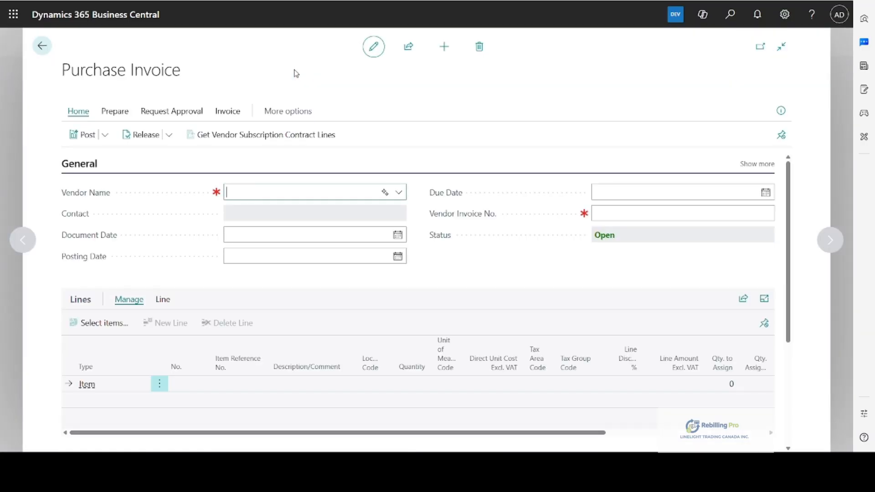
pyautogui.click(400, 212)
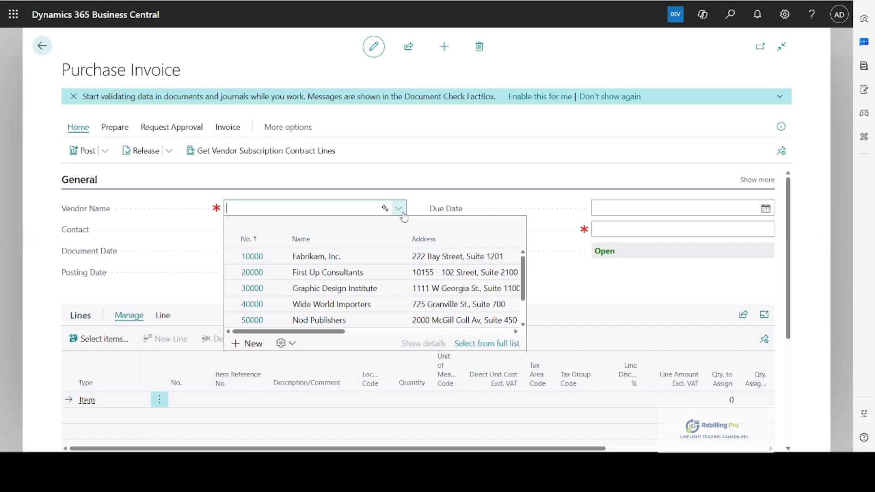
pyautogui.click(280, 263)
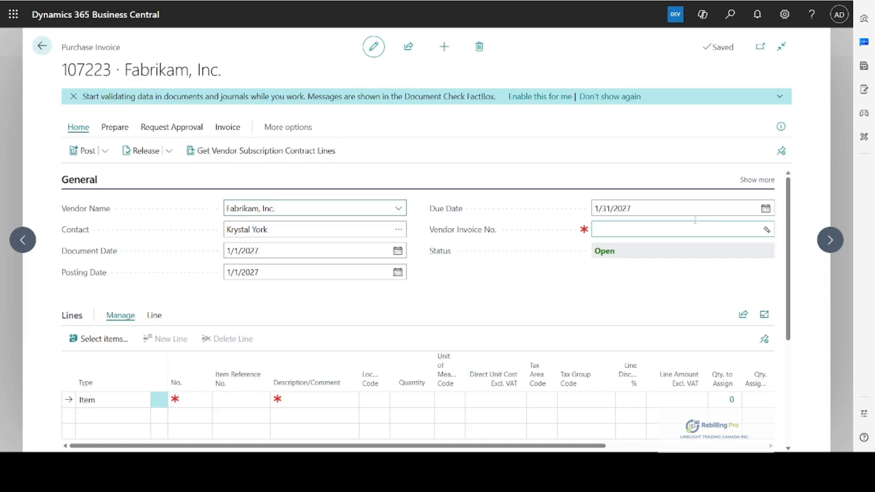
pyautogui.click(641, 230)
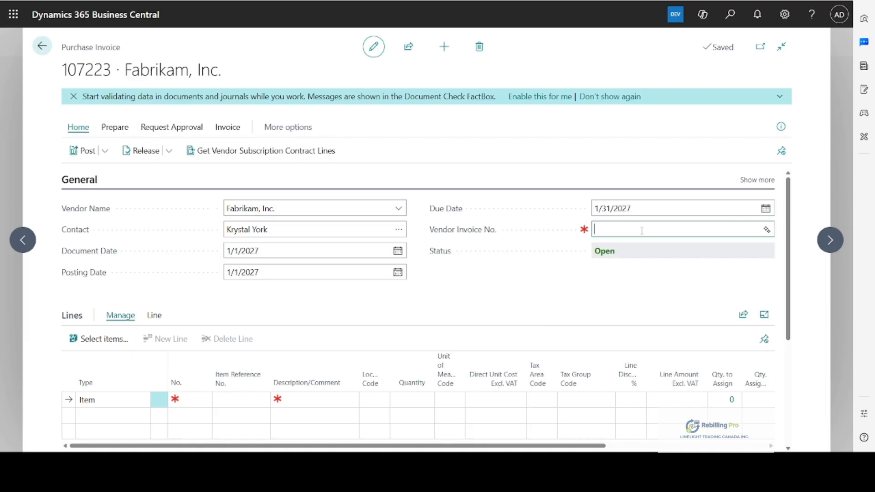
pyautogui.write('Demo')
pyautogui.write('Rebill 123')
# Try to set Rebill to REBILL on the Item-type line of the new purchase invoice.
pyautogui.scroll(-4, 536, 286)
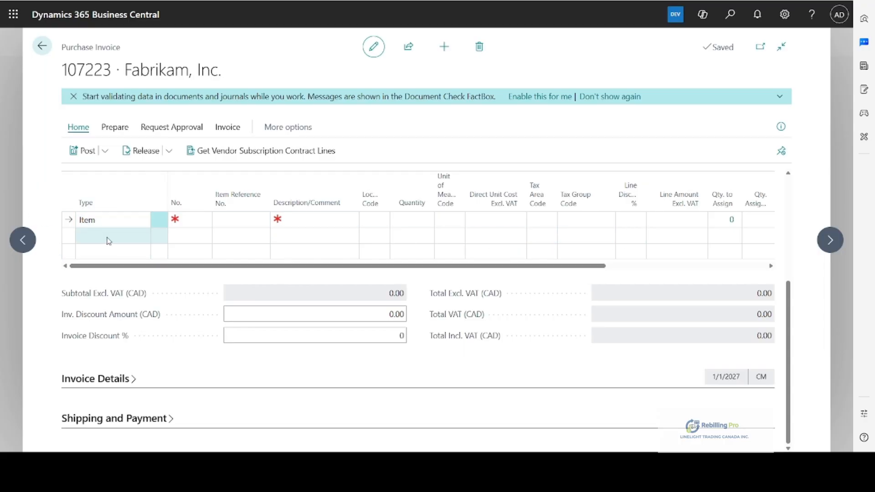
pyautogui.moveTo(600, 268); pyautogui.dragTo(728, 255)
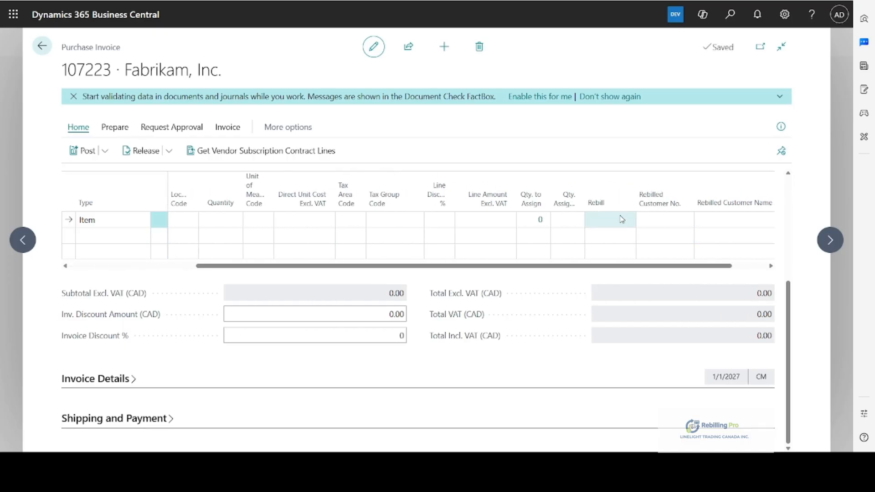
pyautogui.click(604, 221)
pyautogui.click(599, 248)
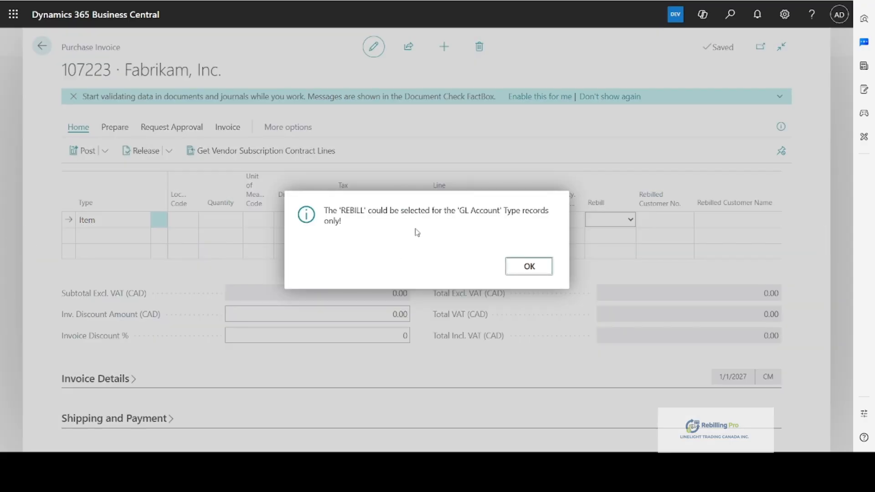
pyautogui.click(527, 266)
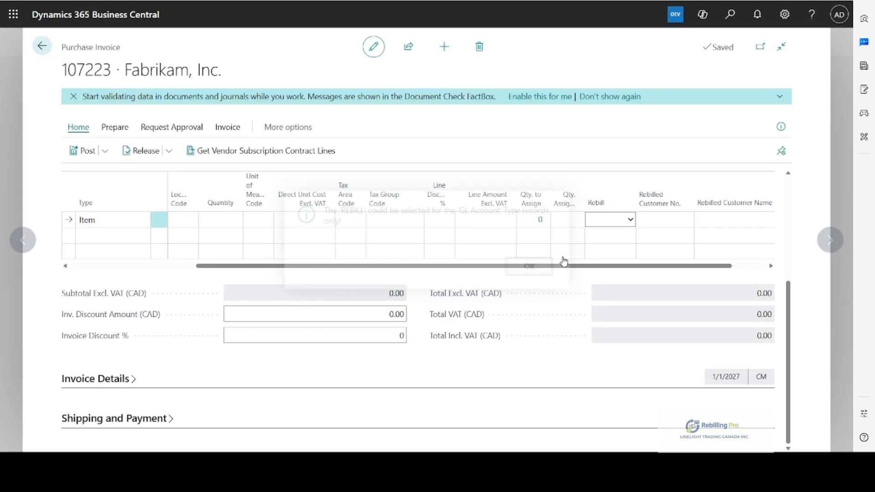
# Try to assign Adatum Corporation as the rebilled customer on the Item-type invoice line.
pyautogui.click(685, 219)
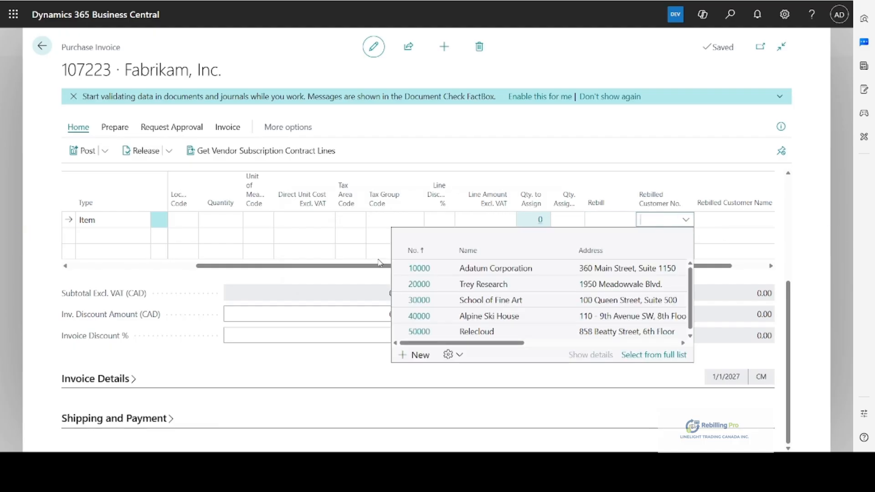
pyautogui.click(423, 270)
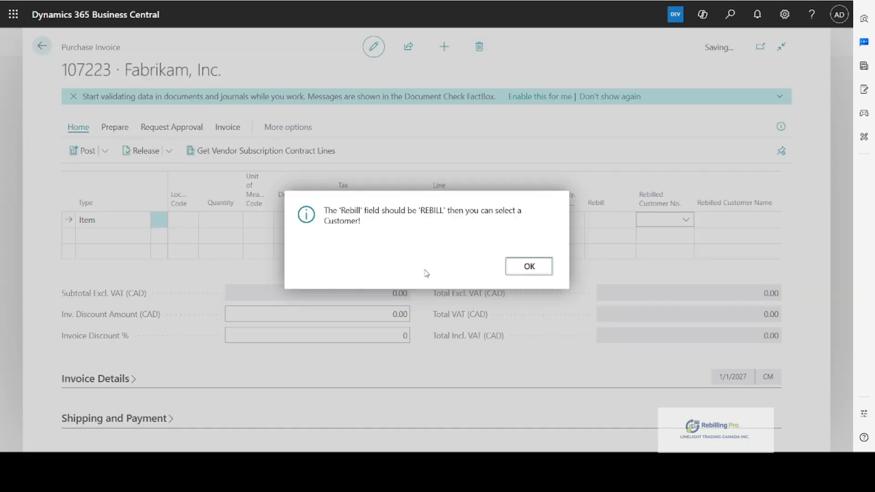
pyautogui.click(528, 267)
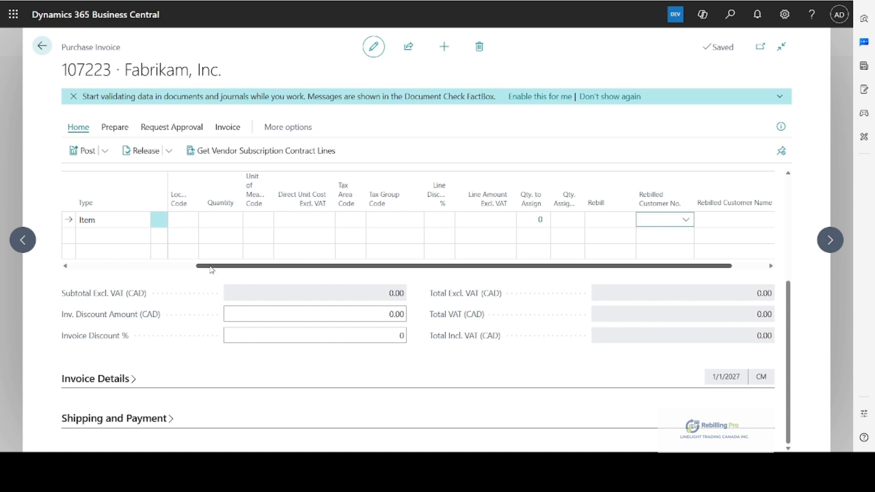
# Fill the Item line of the purchase invoice with item 1896-S (ATHENS Desk) and a quantity of 1.
pyautogui.moveTo(210, 270); pyautogui.dragTo(88, 252)
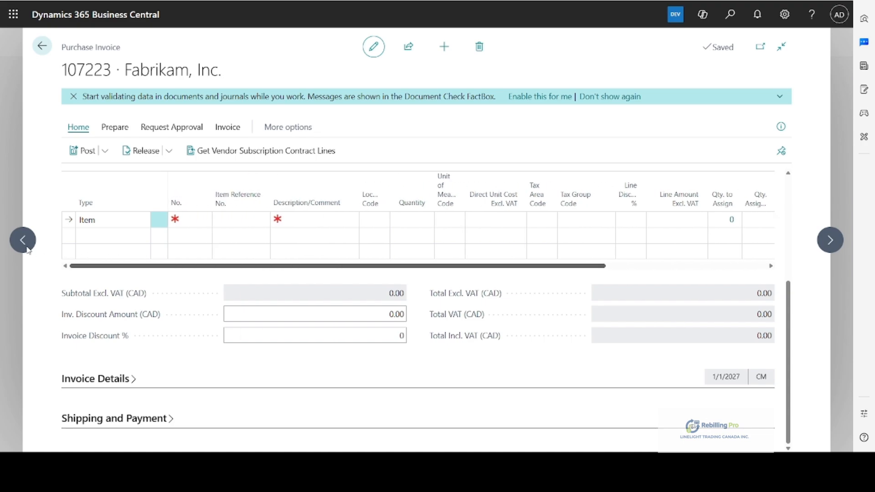
pyautogui.click(195, 223)
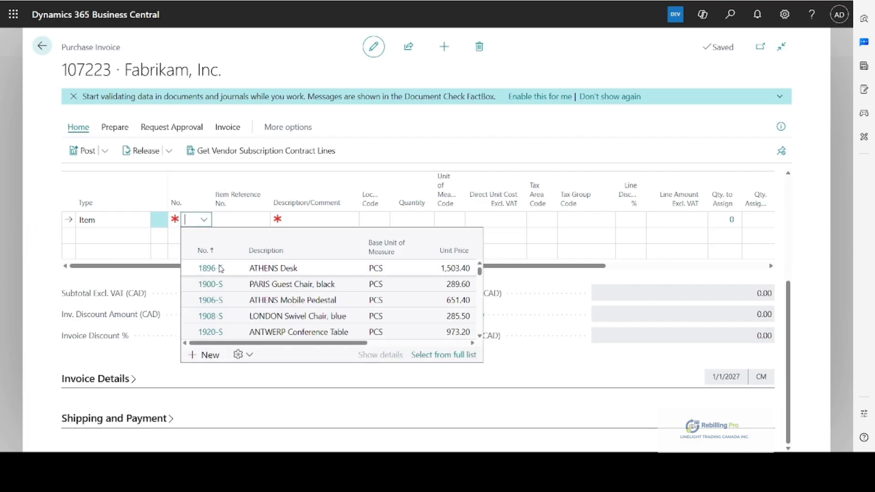
pyautogui.click(220, 269)
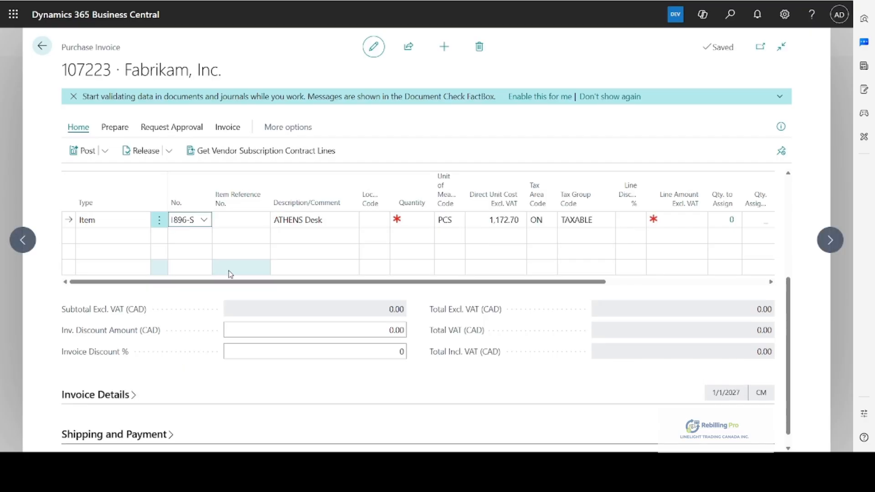
pyautogui.click(406, 219)
pyautogui.write('1')
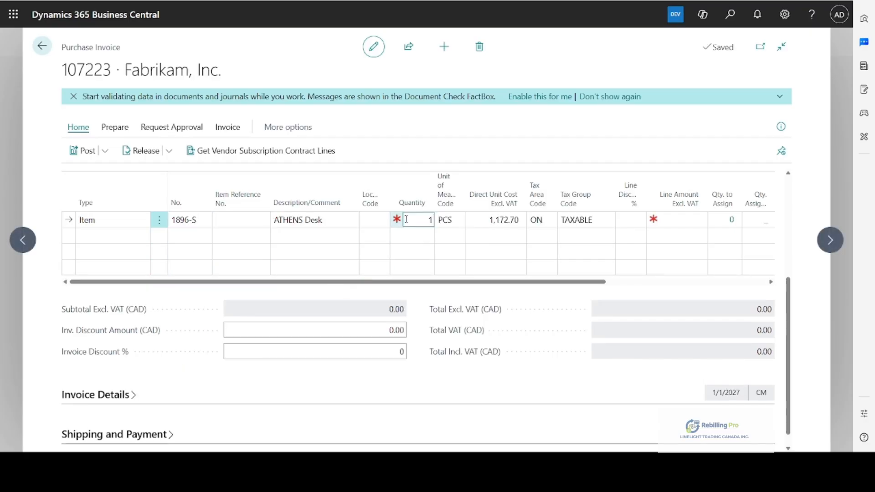
pyautogui.press('Tab')
pyautogui.press('Tab')
pyautogui.press('Tab')
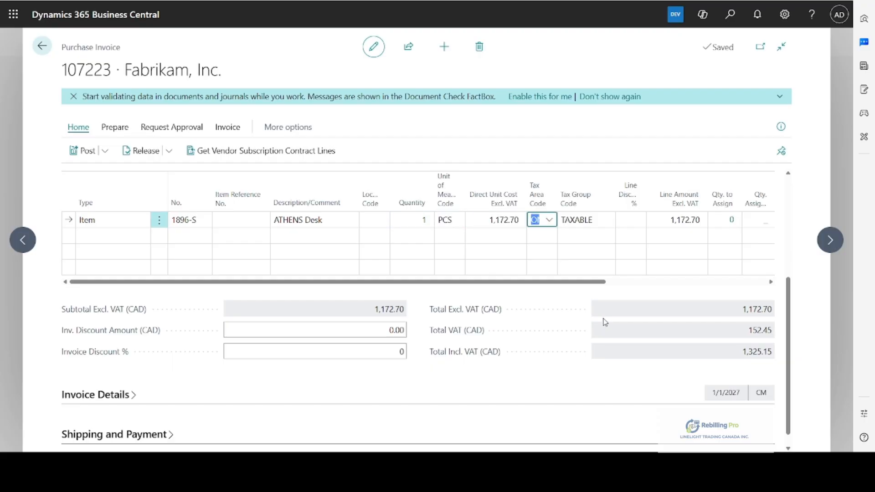
# Add a second line to the purchase invoice and set its type to G/L Account.
pyautogui.moveTo(572, 283); pyautogui.dragTo(759, 293)
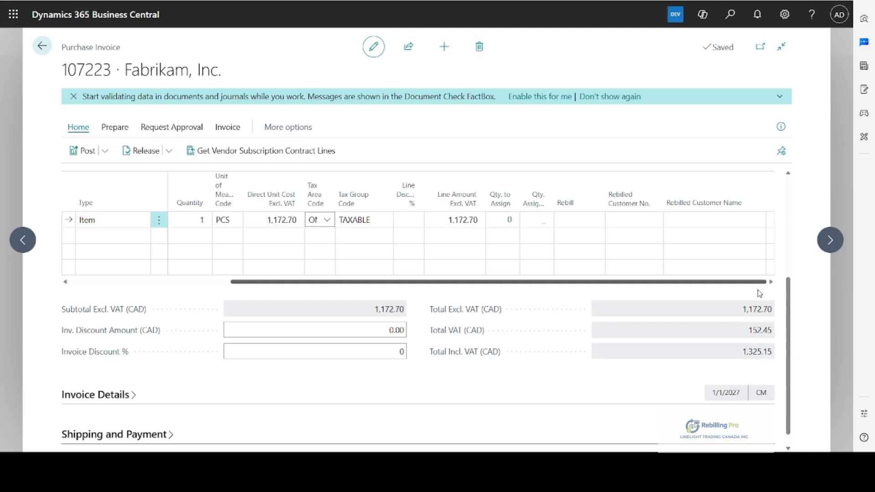
pyautogui.moveTo(759, 293); pyautogui.dragTo(533, 288)
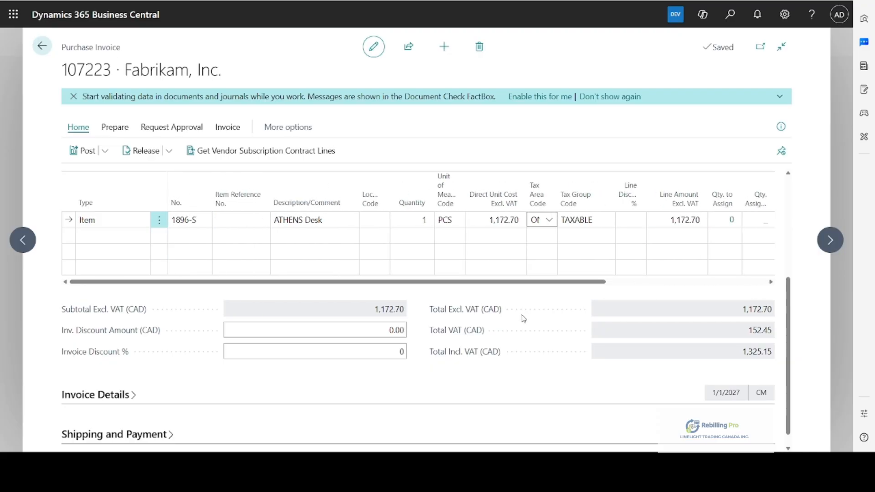
pyautogui.click(114, 241)
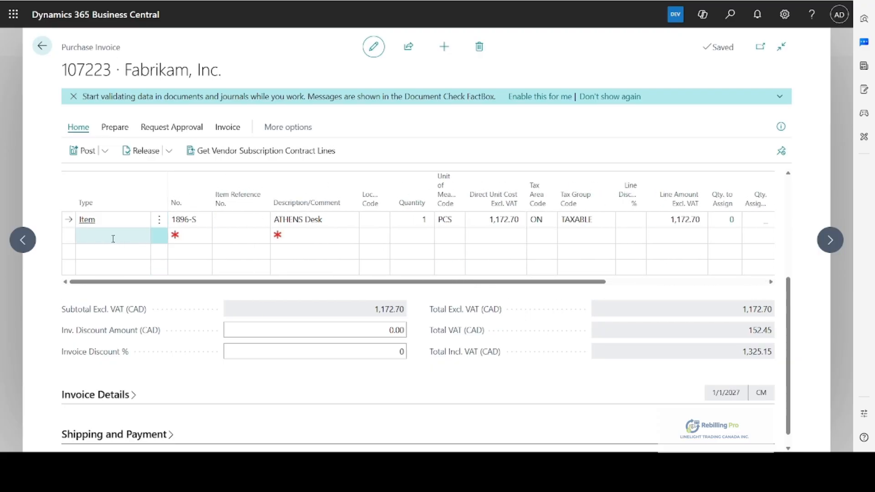
pyautogui.click(141, 238)
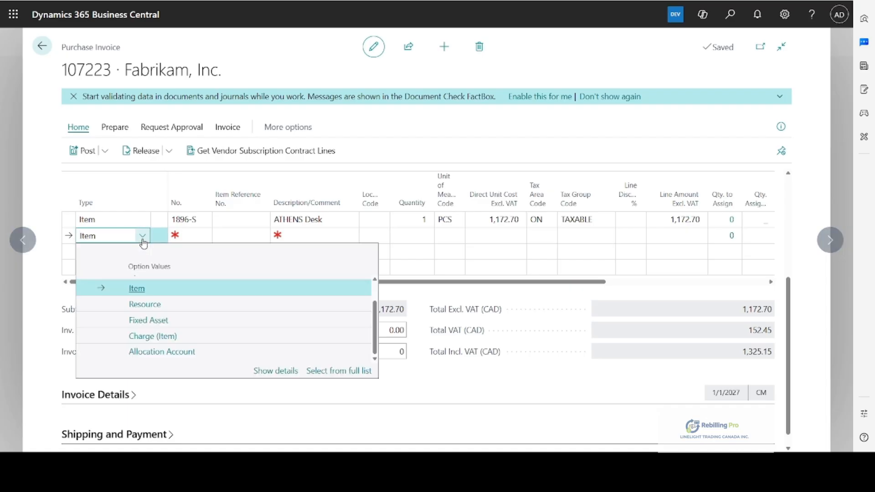
pyautogui.scroll(2, 219, 314)
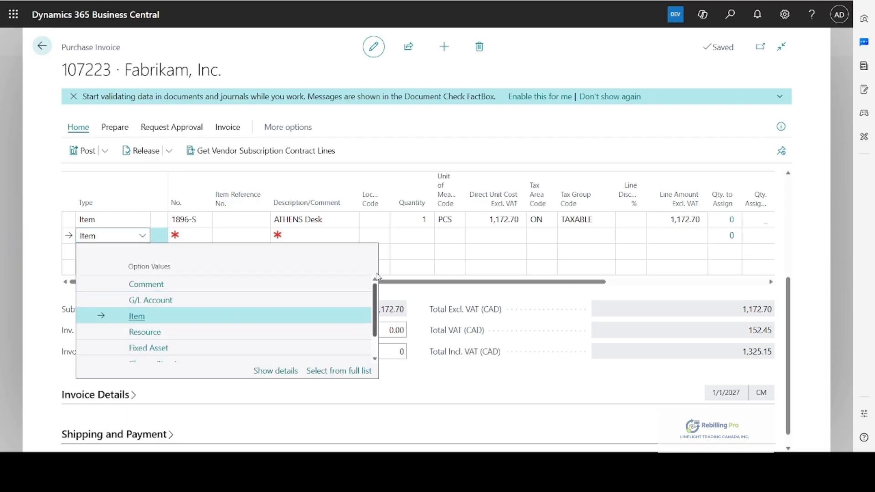
pyautogui.click(159, 300)
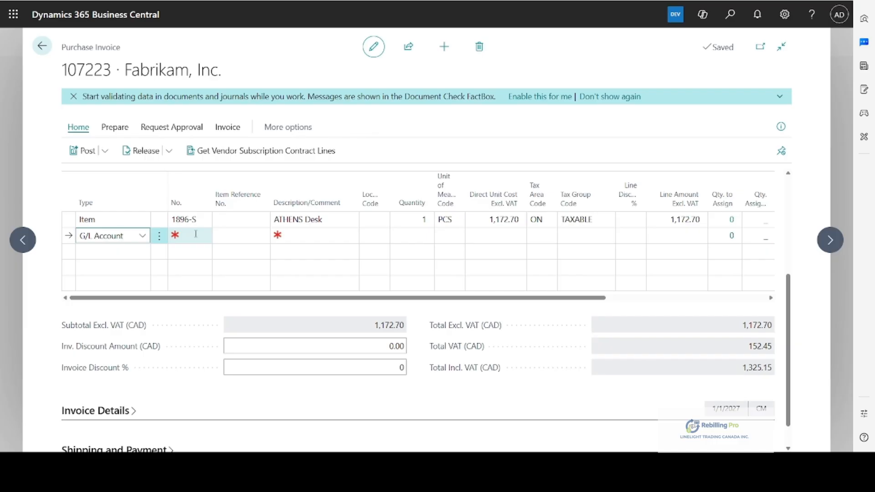
# Exit the purchase invoice without posting and open the Chart of Accounts from the home page.
pyautogui.click(42, 47)
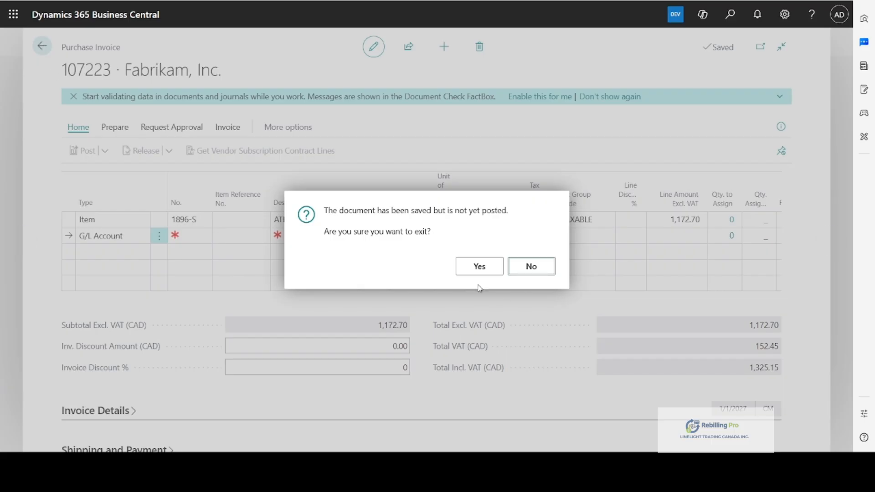
pyautogui.click(489, 273)
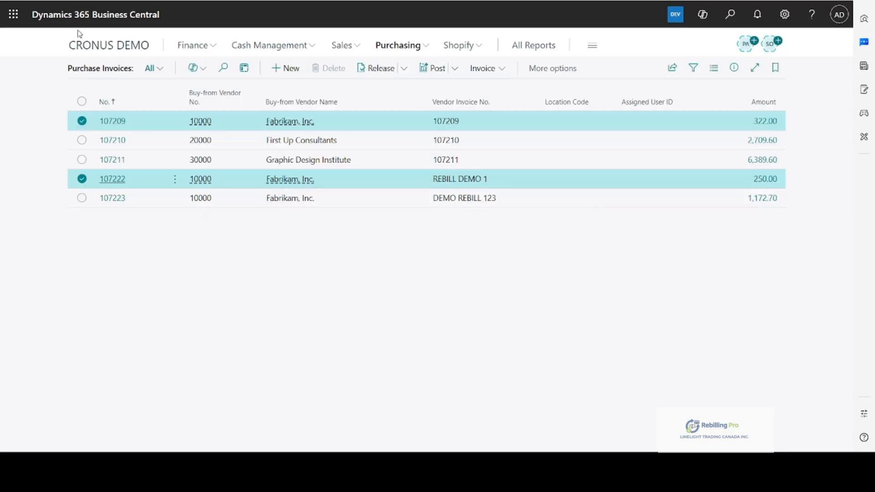
pyautogui.click(111, 51)
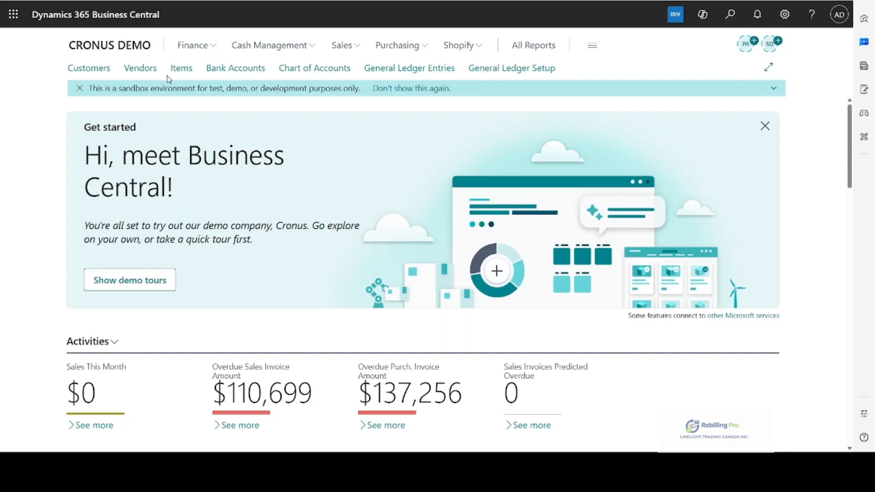
pyautogui.click(314, 76)
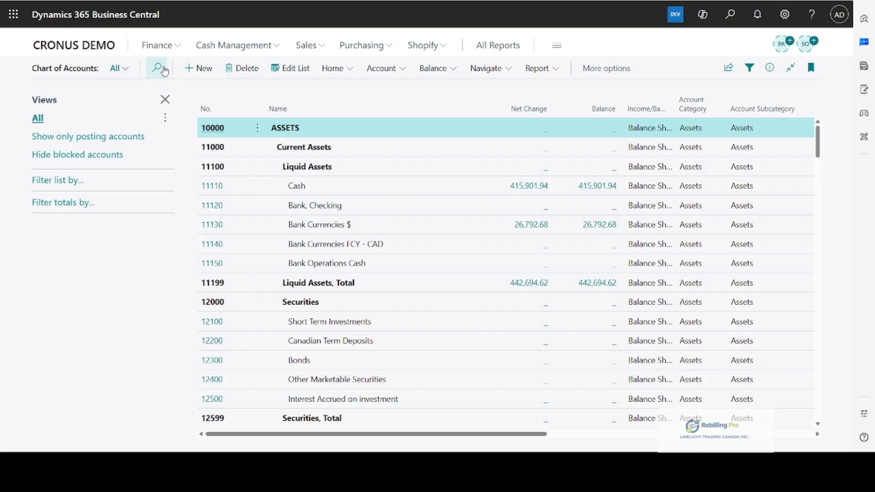
# Look through the Chart of Accounts for the receivables accounts and open the Other Receivables account card.
pyautogui.scroll(-10, 415, 266)
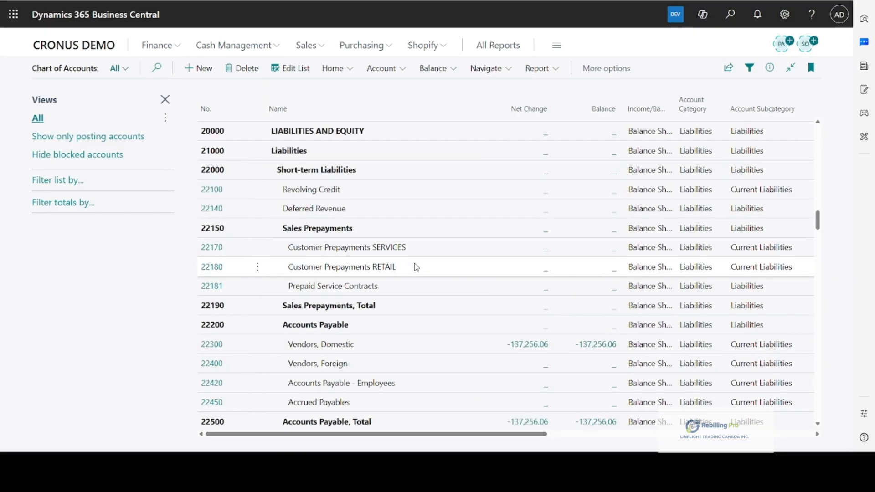
pyautogui.scroll(-5, 416, 266)
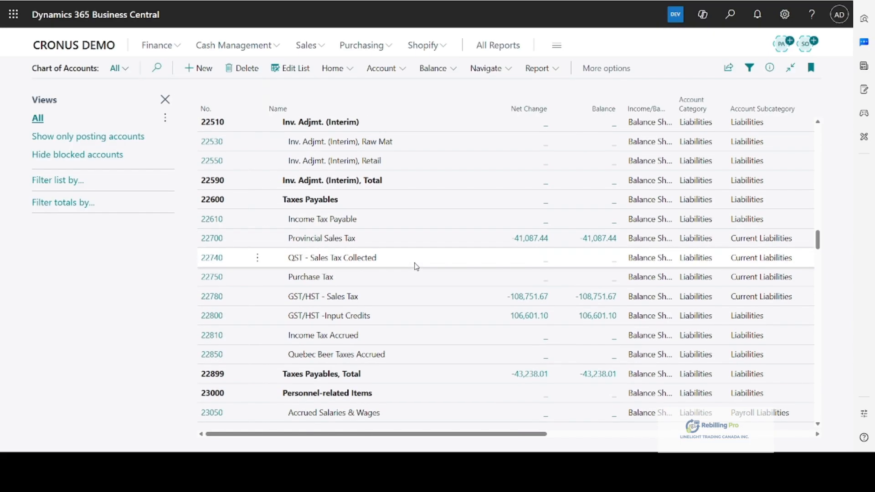
pyautogui.scroll(-5, 416, 267)
pyautogui.scroll(-6, 416, 267)
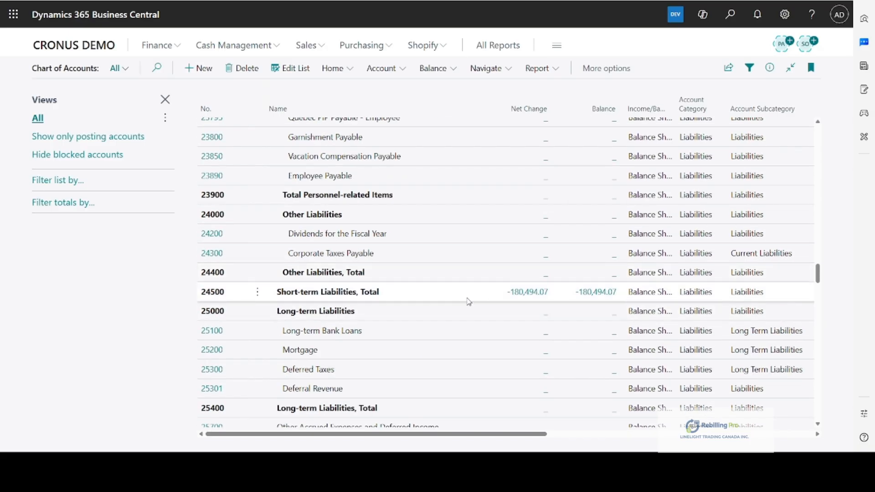
pyautogui.scroll(-7, 468, 301)
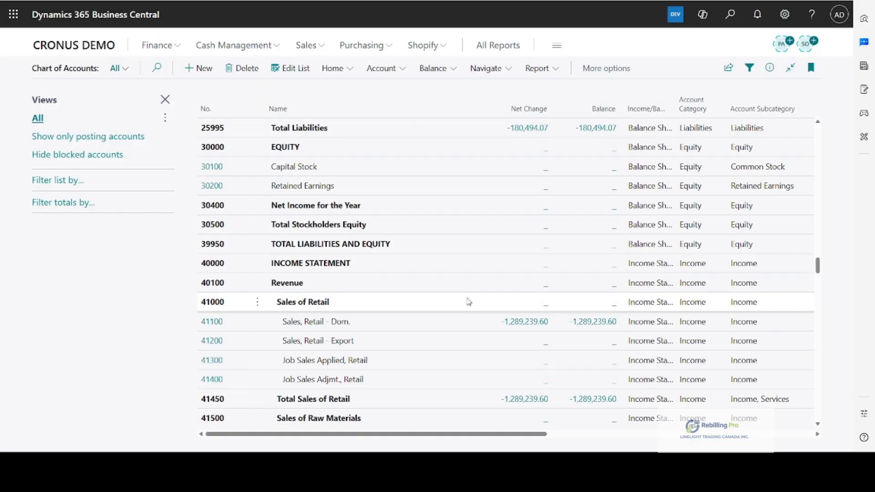
pyautogui.scroll(8, 469, 301)
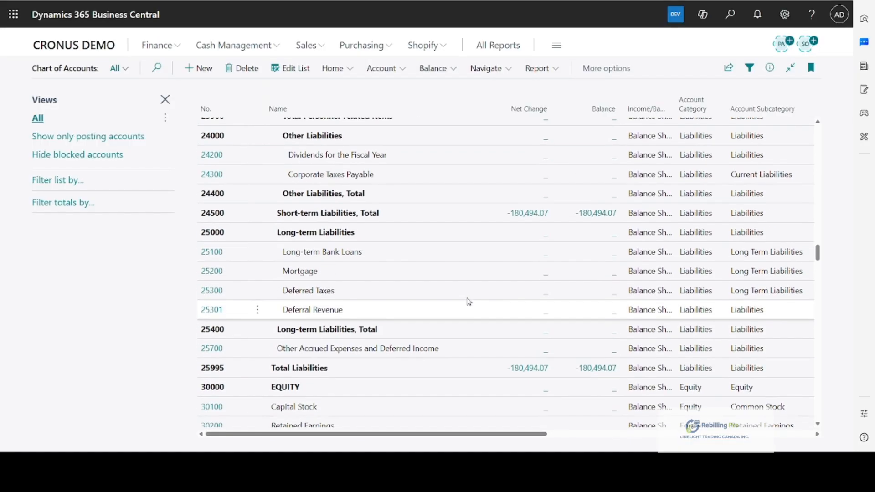
pyautogui.scroll(2, 469, 301)
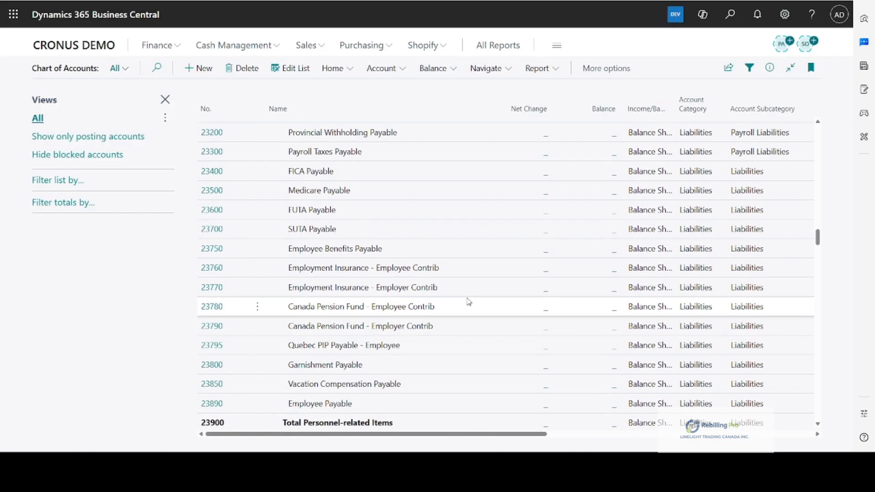
pyautogui.scroll(2, 468, 301)
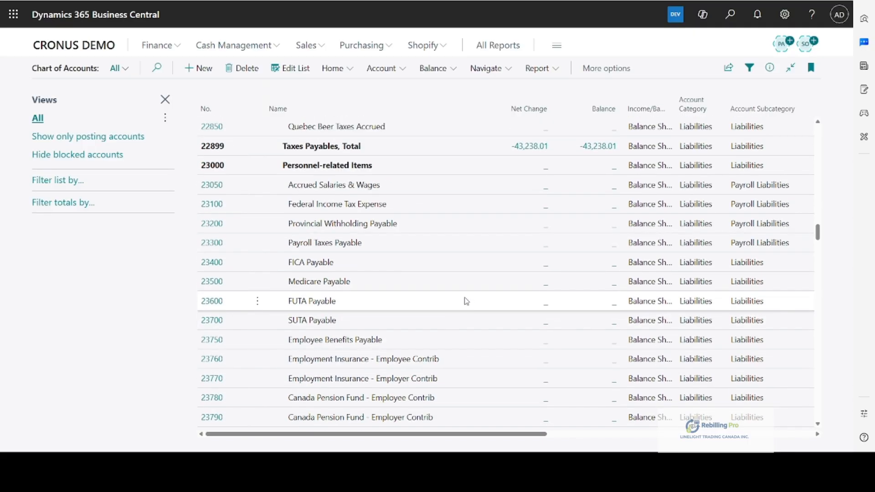
pyautogui.scroll(2, 467, 301)
pyautogui.scroll(1, 467, 301)
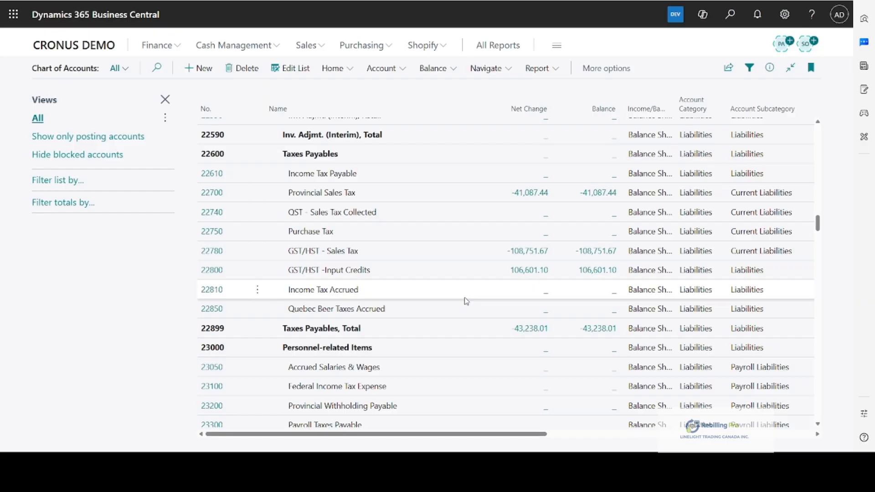
pyautogui.scroll(6, 466, 301)
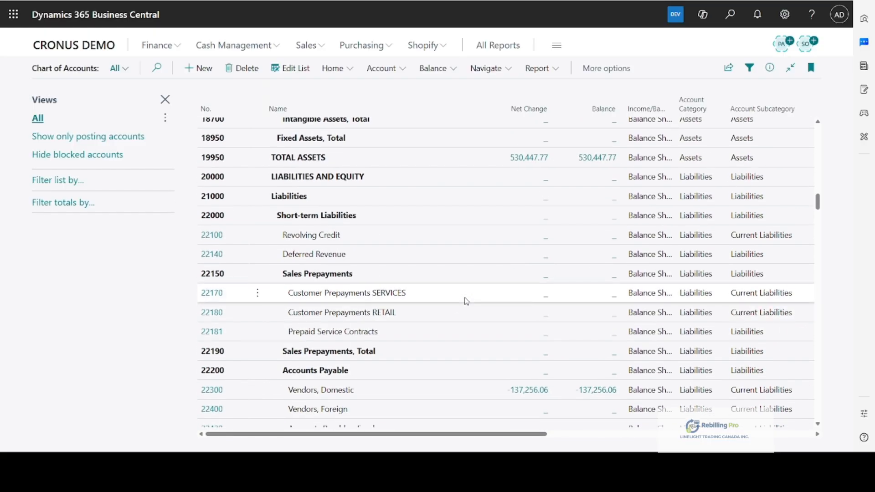
pyautogui.scroll(3, 466, 301)
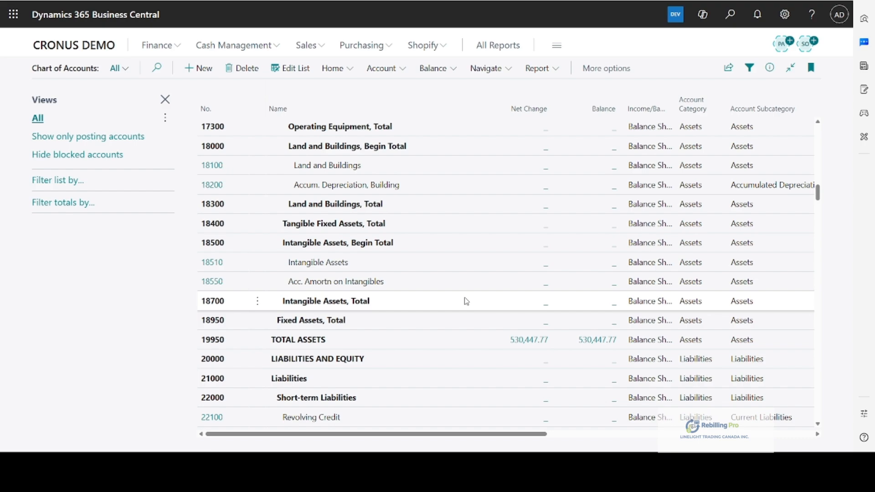
pyautogui.scroll(2, 466, 301)
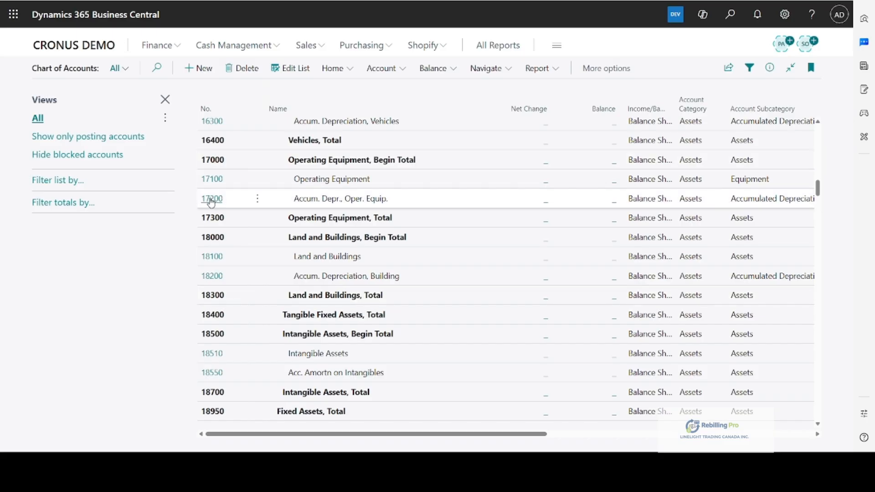
pyautogui.scroll(5, 446, 243)
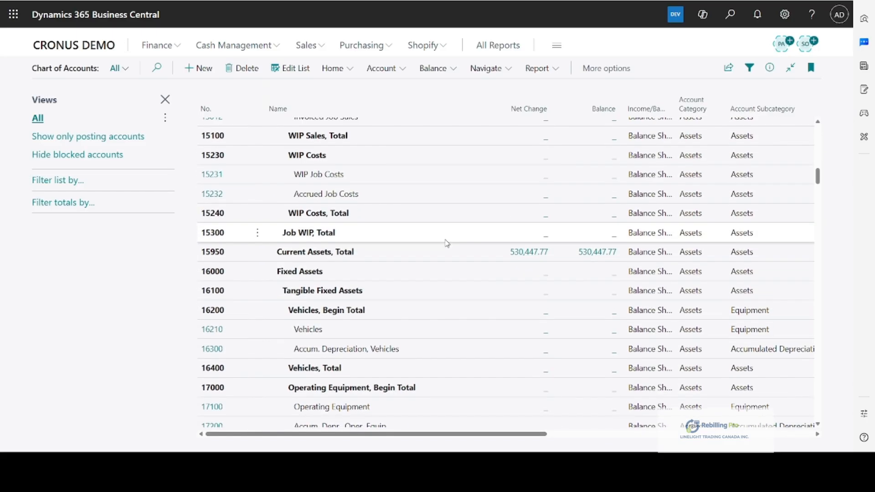
pyautogui.scroll(3, 446, 243)
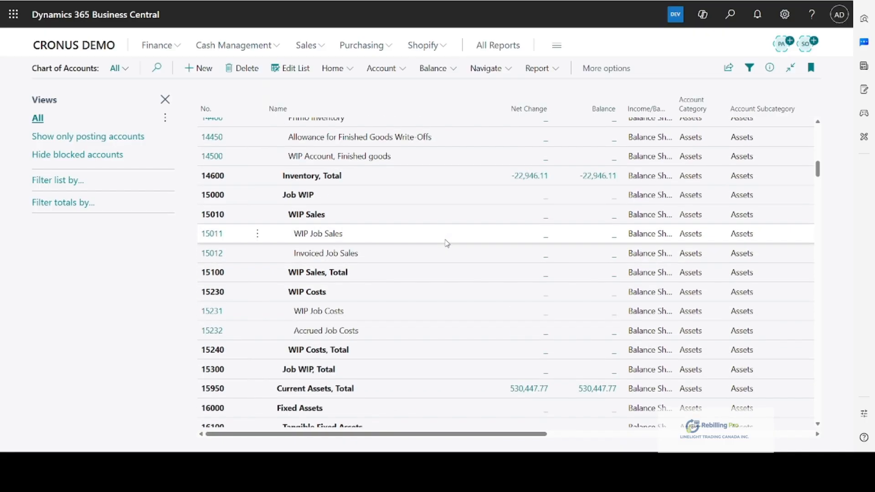
pyautogui.scroll(1, 446, 243)
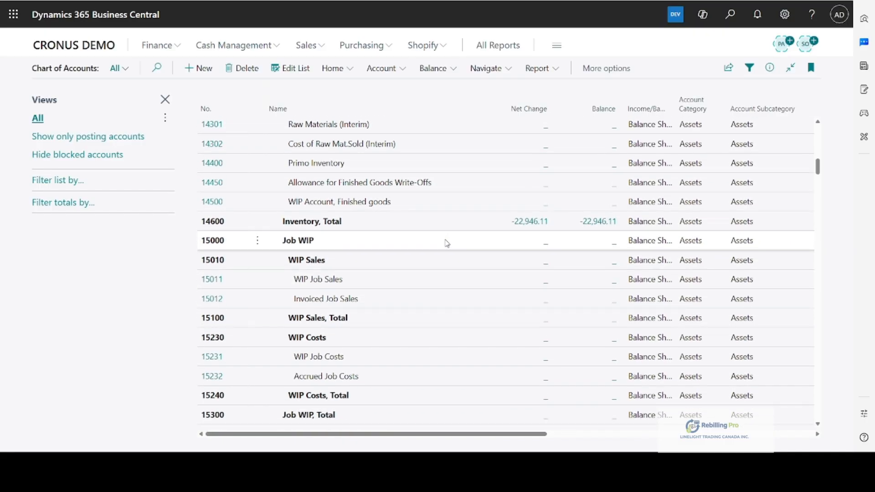
pyautogui.scroll(5, 446, 243)
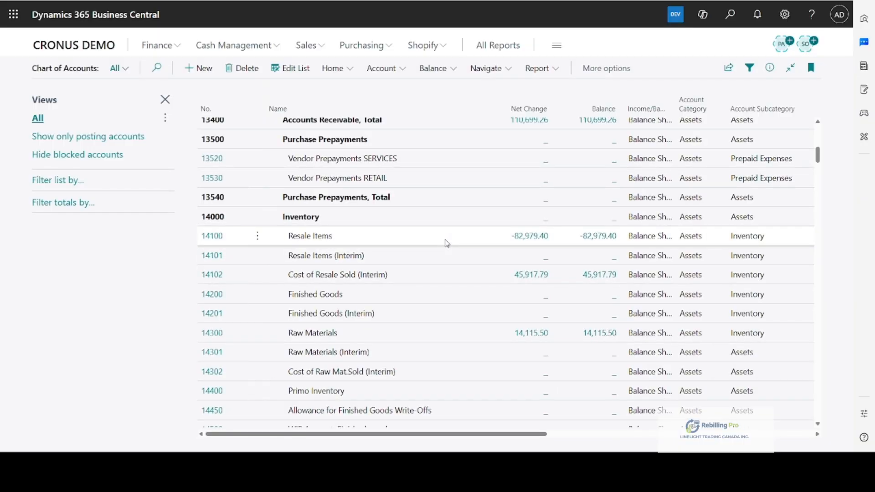
pyautogui.scroll(4, 446, 243)
pyautogui.scroll(1, 446, 243)
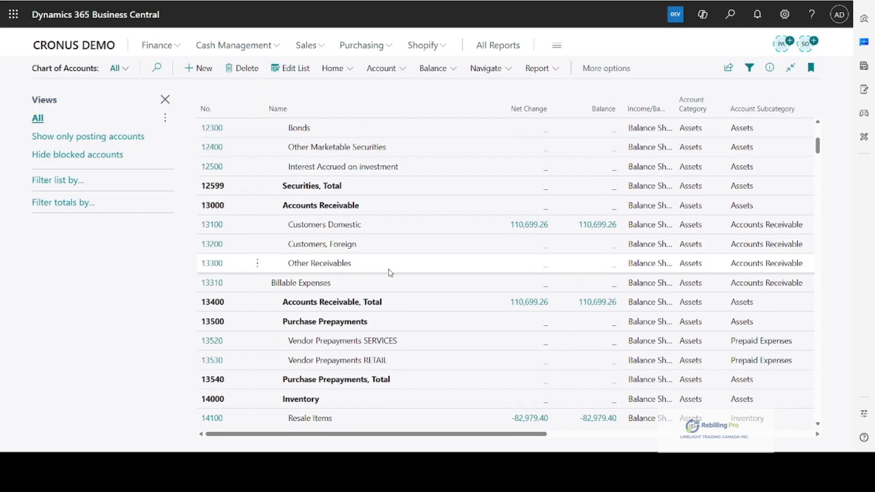
pyautogui.click(212, 263)
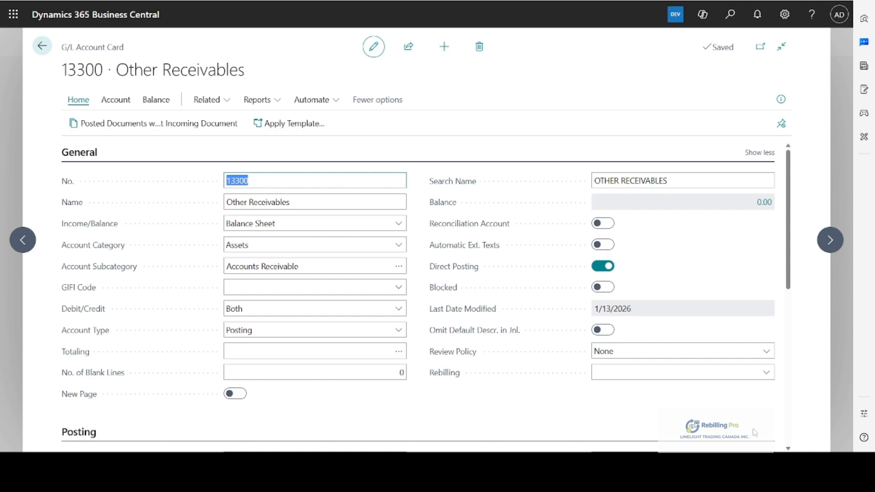
# Check the available Rebilling options on the Other Receivables account card, leave the field blank, and close the card.
pyautogui.click(767, 376)
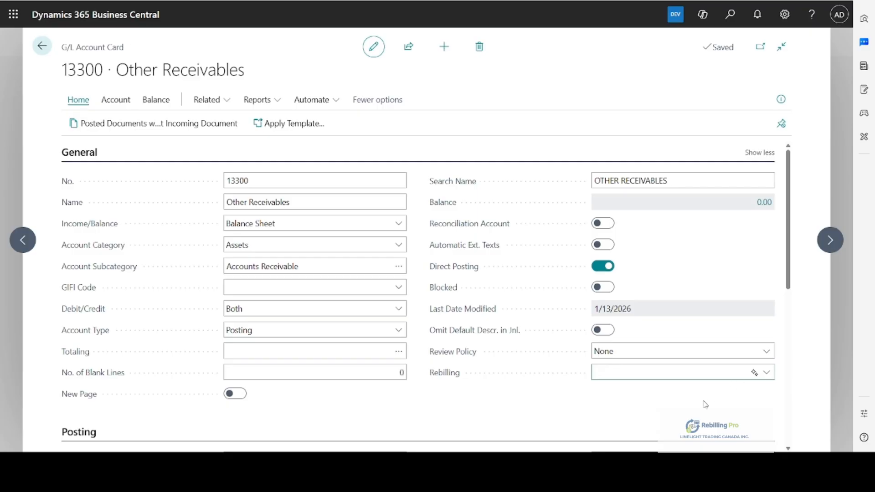
pyautogui.click(659, 397)
pyautogui.click(42, 46)
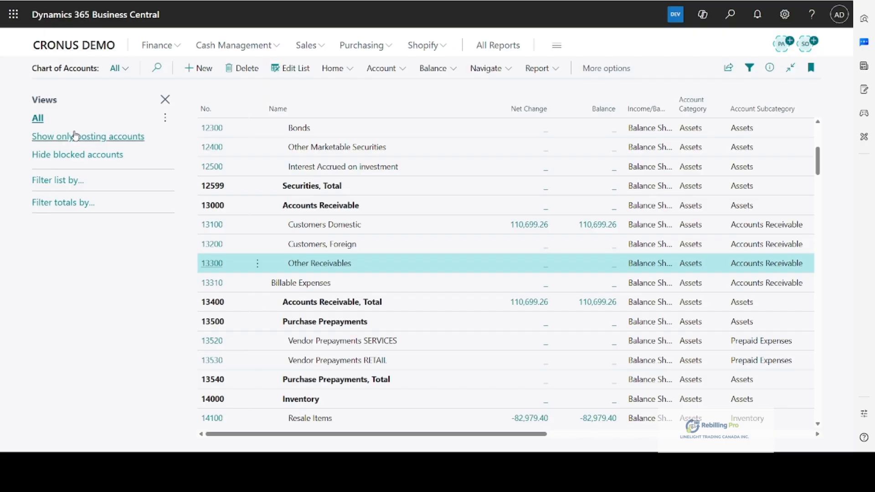
# Open the Fabrikam, Inc. purchase invoice with vendor invoice number DEMO REBILL 123 from the purchase invoices list.
pyautogui.click(71, 45)
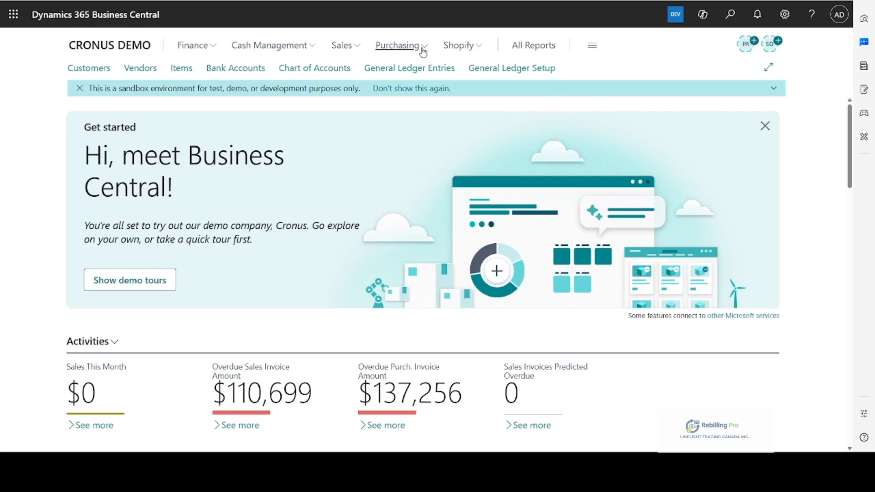
pyautogui.click(421, 49)
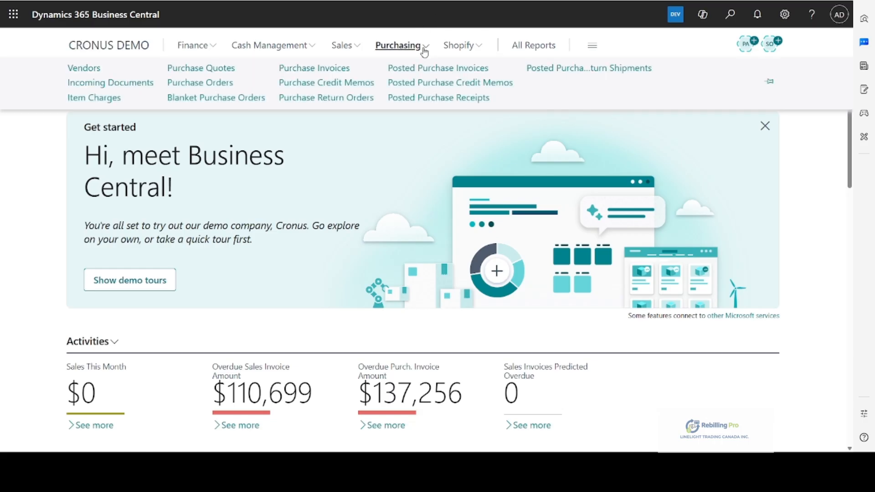
pyautogui.click(321, 70)
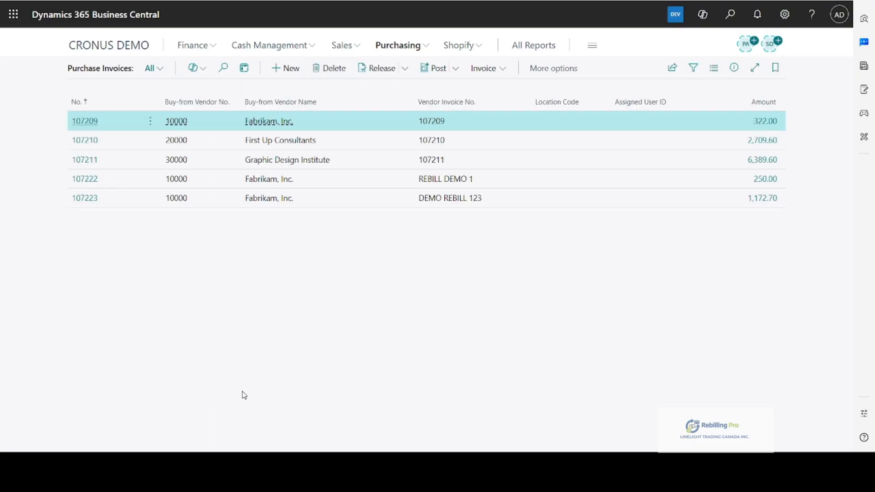
pyautogui.click(87, 200)
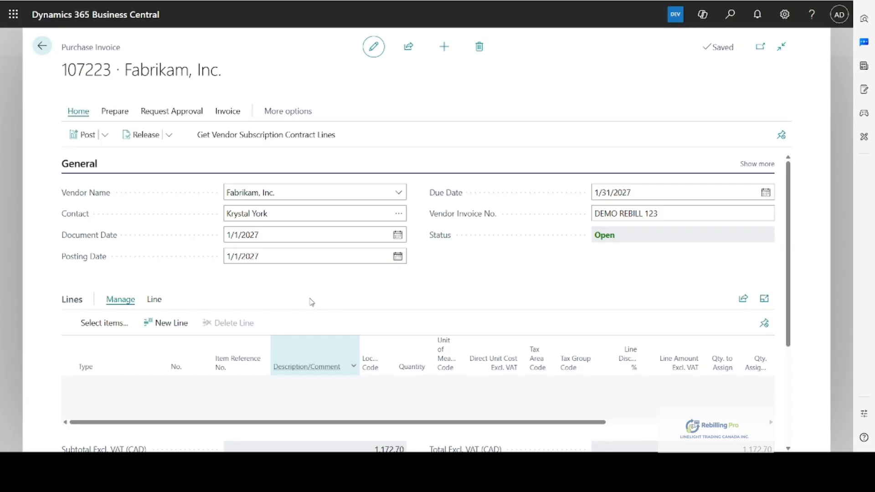
pyautogui.scroll(-2, 245, 363)
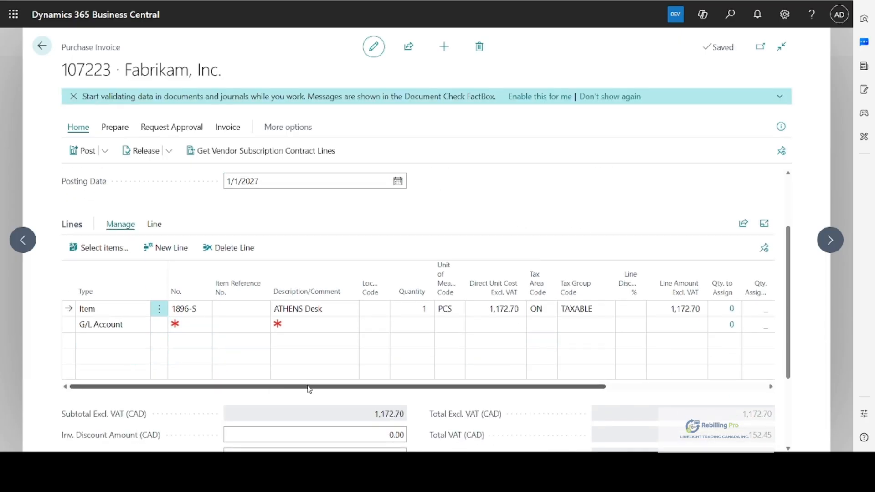
# Assign G/L account 13310 (Billable Expenses) to the second line of the purchase invoice.
pyautogui.click(195, 329)
pyautogui.write('bill')
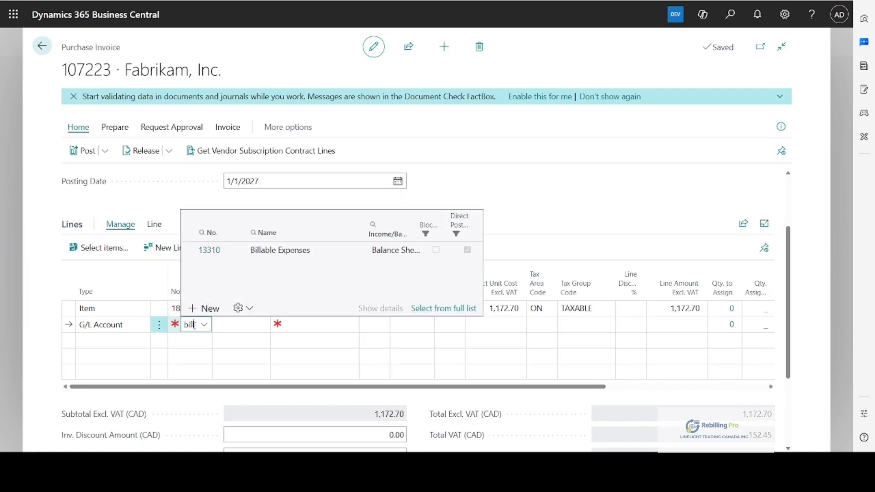
pyautogui.click(213, 250)
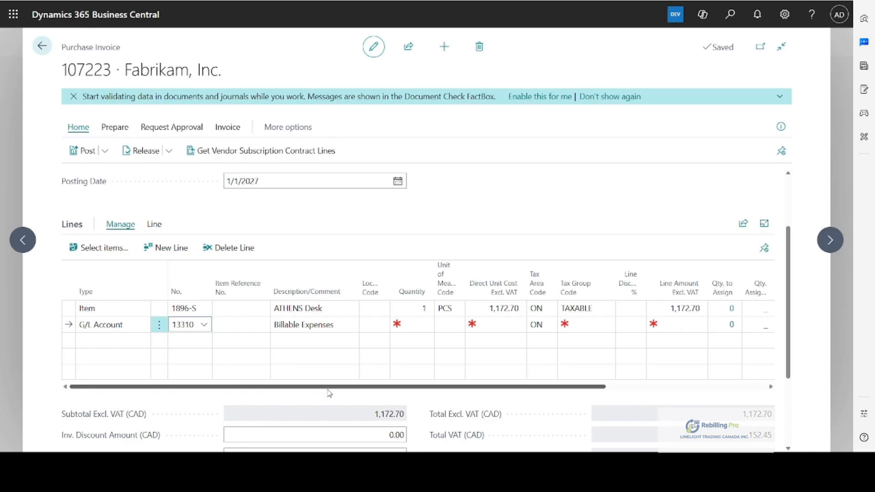
# Set the first Billable Expenses line to quantity 1, direct unit cost 700 and tax group code NONTAXABLE.
pyautogui.moveTo(328, 391); pyautogui.dragTo(415, 399)
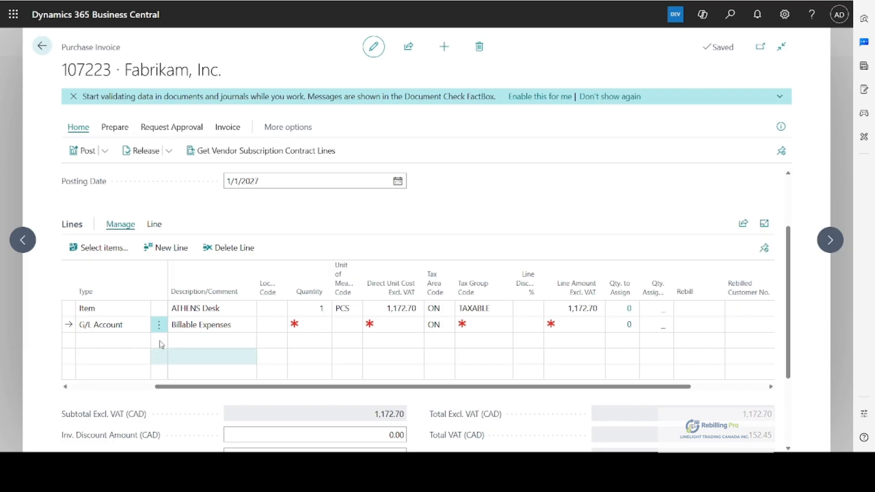
pyautogui.click(315, 326)
pyautogui.write('1')
pyautogui.press('Tab')
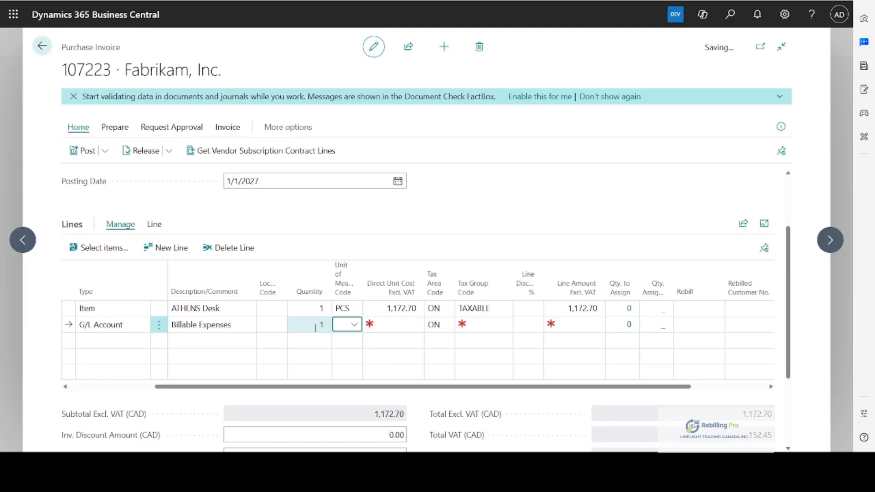
pyautogui.press('Tab')
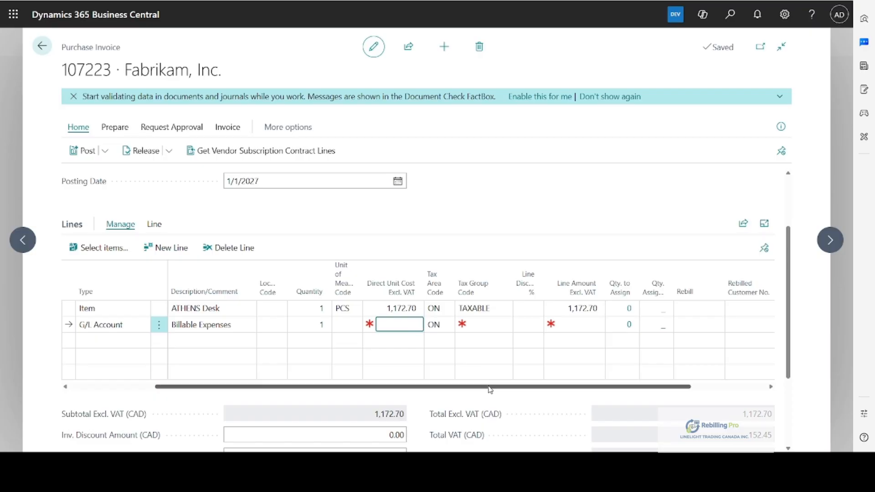
pyautogui.write('700')
pyautogui.press('Tab')
pyautogui.press('Tab')
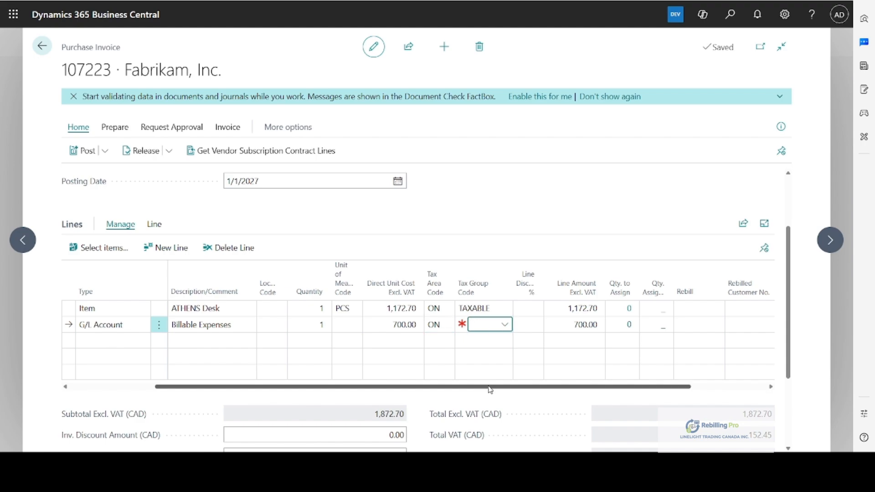
pyautogui.write('n')
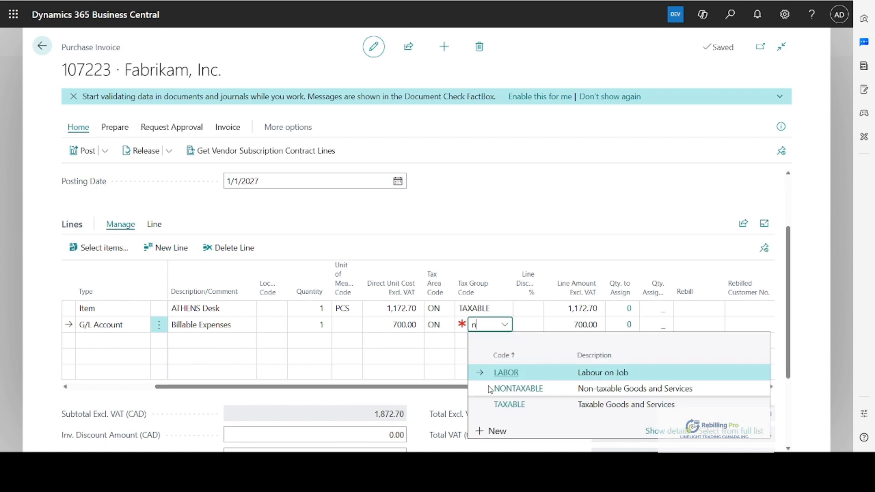
pyautogui.click(508, 391)
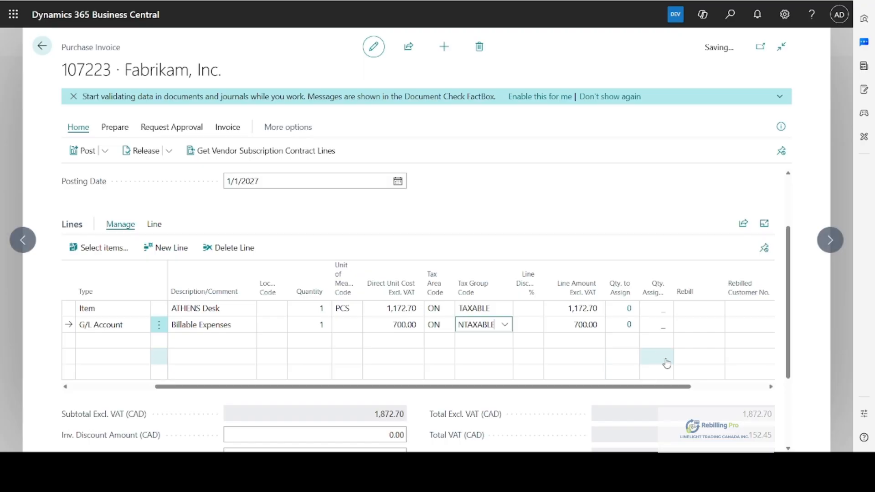
pyautogui.press('Tab')
pyautogui.press('Tab')
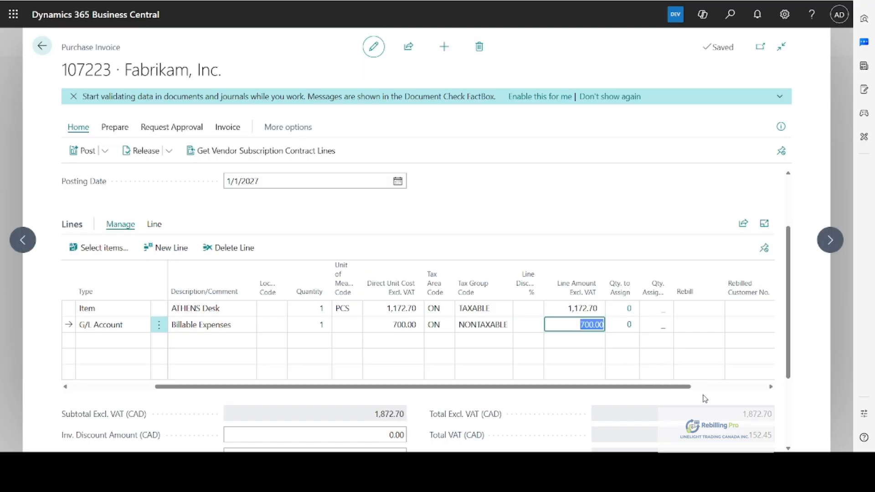
# Set Rebill to REBILL on the 700.00 Billable Expenses line and choose Adatum Corporation as the rebilled customer.
pyautogui.press('Tab')
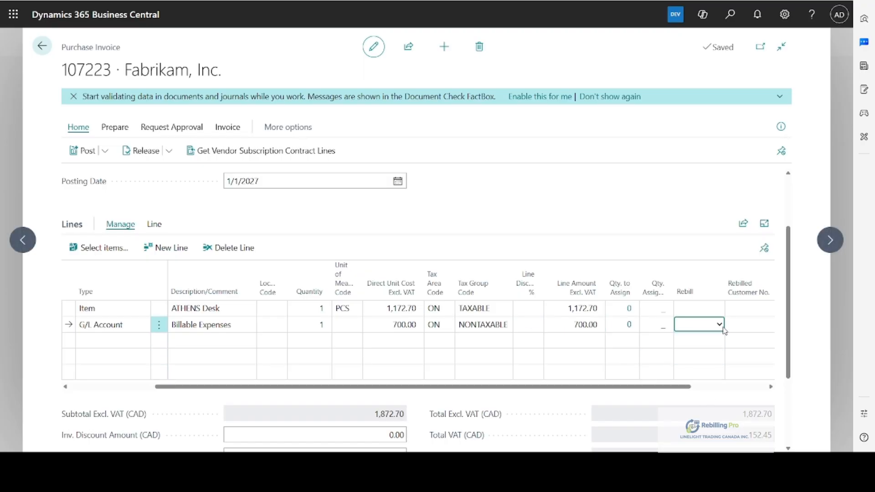
pyautogui.click(683, 354)
pyautogui.moveTo(670, 391); pyautogui.dragTo(746, 390)
pyautogui.click(655, 327)
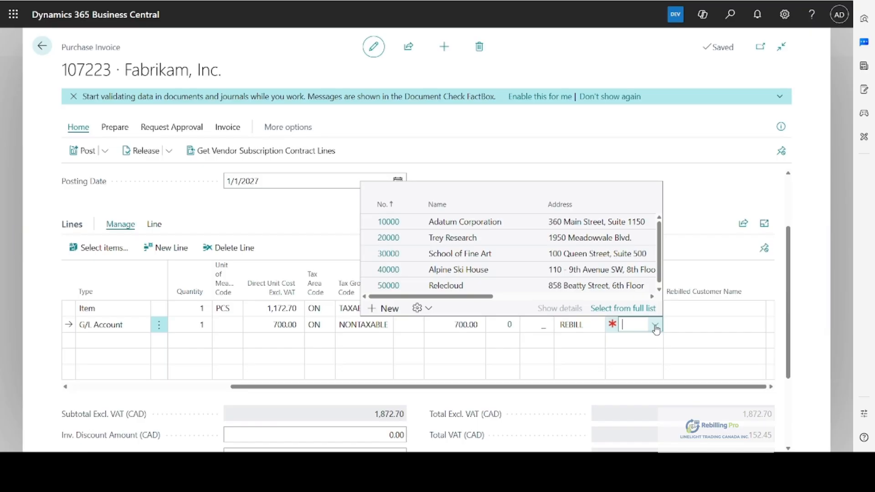
pyautogui.click(402, 226)
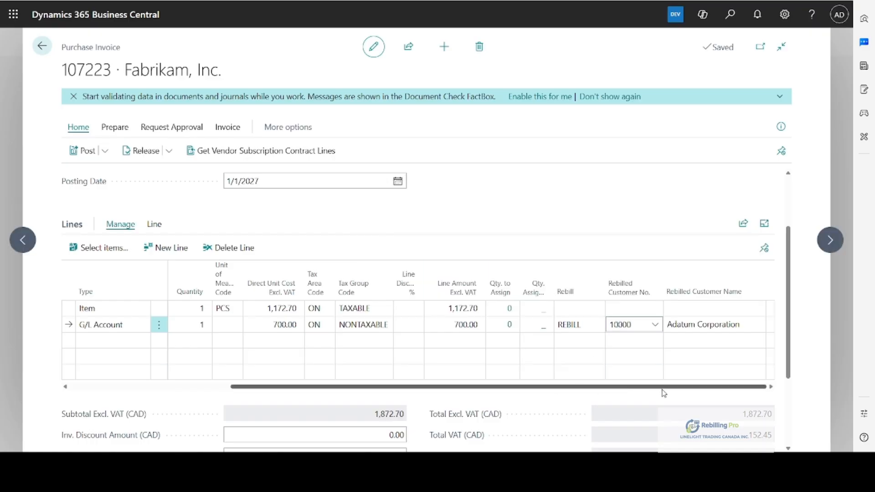
# Add a third invoice line of type G/L Account with account 13310 (Billable Expenses).
pyautogui.moveTo(591, 387); pyautogui.dragTo(228, 375)
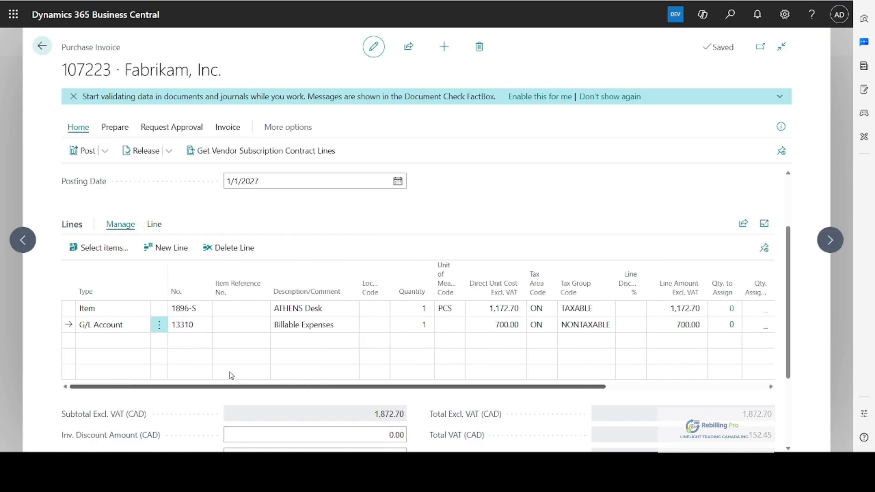
pyautogui.click(105, 344)
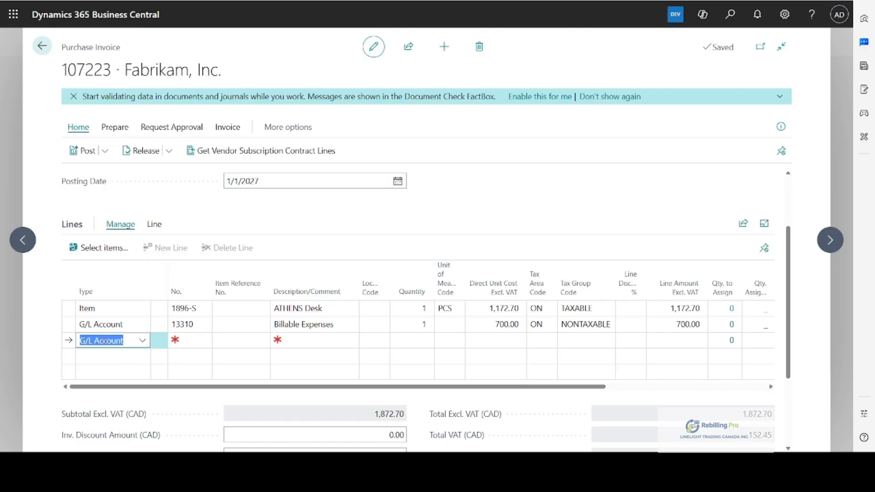
pyautogui.press('Tab')
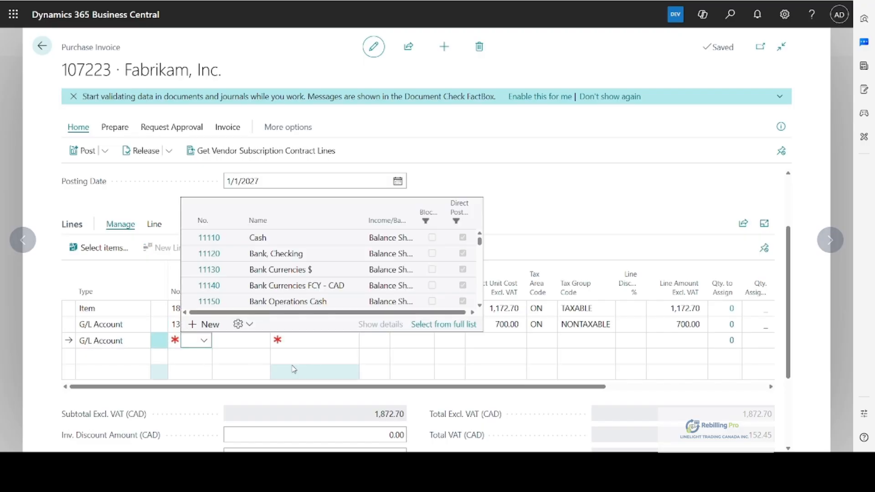
pyautogui.write('13310')
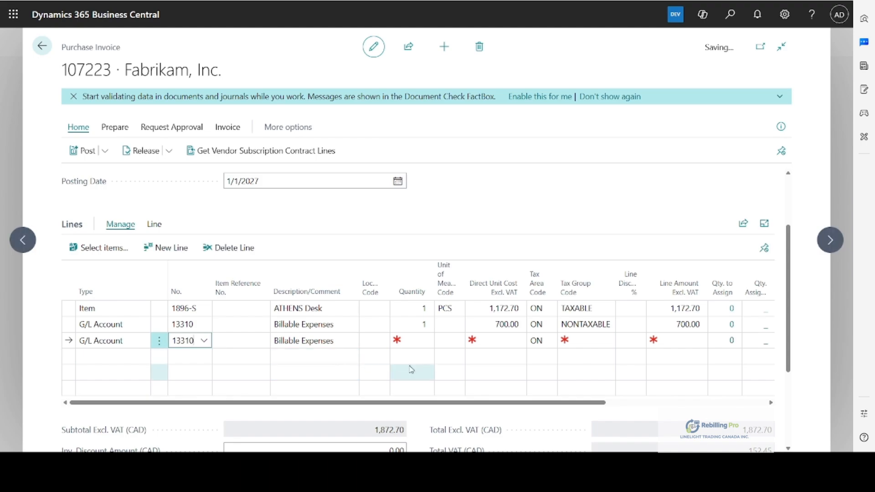
# Set the third invoice line to quantity 1, direct unit cost 1000 and tax group code NONTAXABLE.
pyautogui.click(417, 341)
pyautogui.write('1')
pyautogui.click(492, 340)
pyautogui.write('1000')
pyautogui.press('F8')
pyautogui.press('BackSpace')
pyautogui.press('BackSpace')
pyautogui.press('BackSpace')
pyautogui.press('BackSpace')
pyautogui.press('BackSpace')
pyautogui.press('BackSpace')
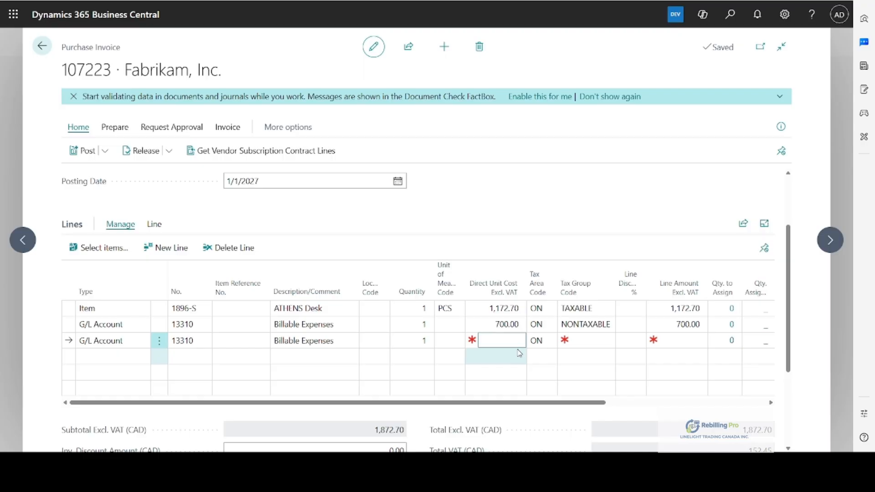
pyautogui.write('1000')
pyautogui.press('Tab')
pyautogui.press('Tab')
pyautogui.write('NONTA')
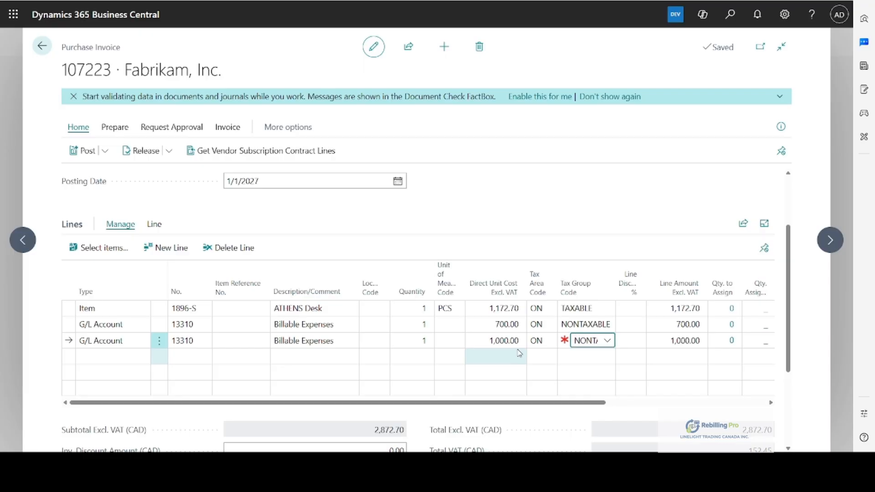
pyautogui.press('Tab')
pyautogui.press('Tab')
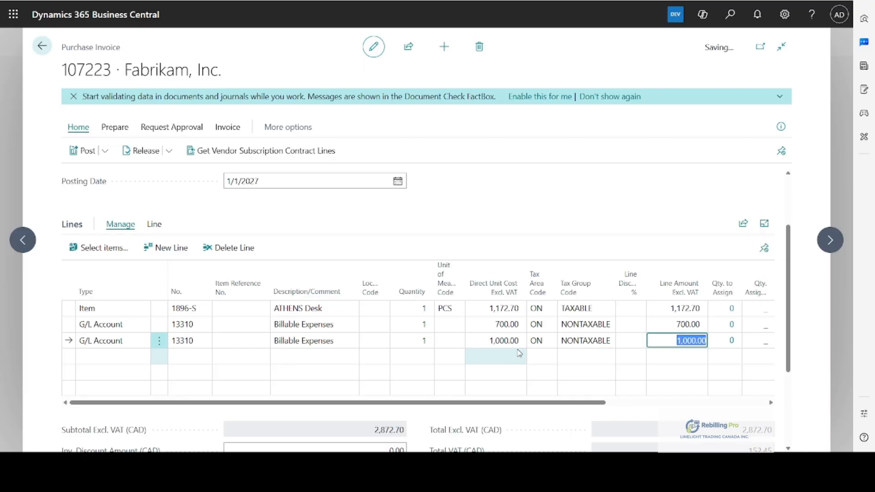
# Set Rebill to REBILL on the 1,000.00 Billable Expenses line and choose Trey Research as the rebilled customer.
pyautogui.press('Tab')
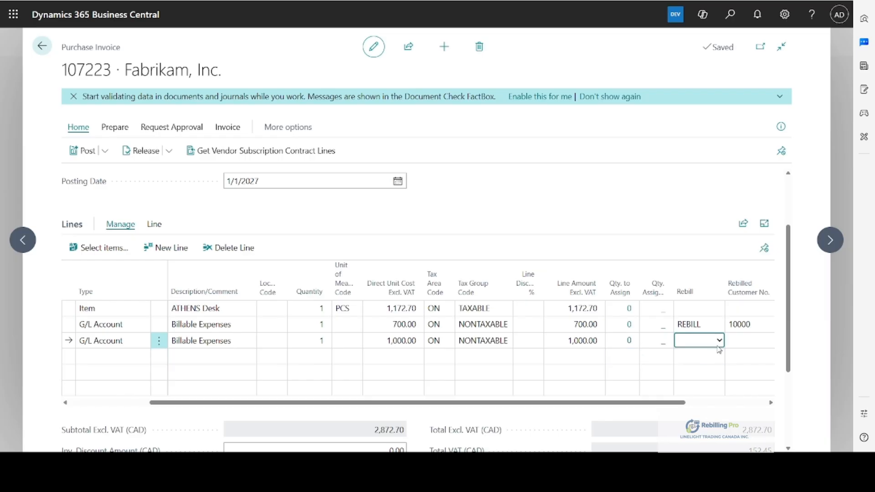
pyautogui.click(698, 373)
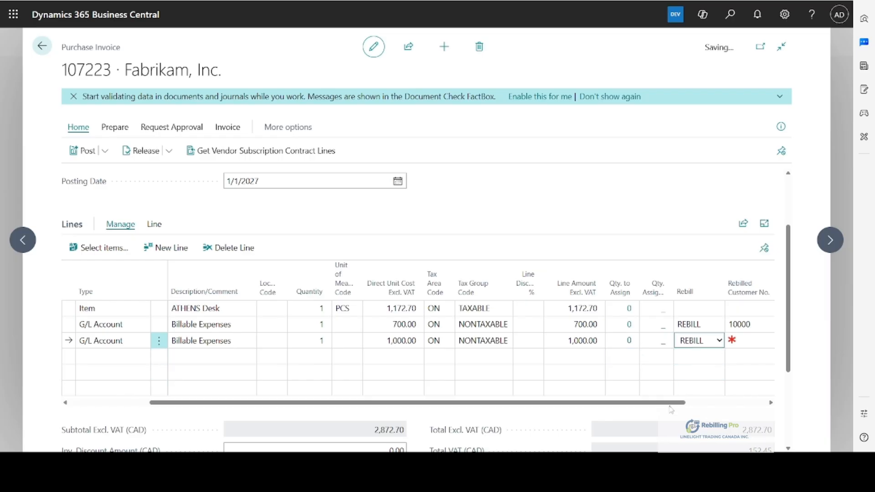
pyautogui.click(638, 342)
pyautogui.click(653, 343)
pyautogui.click(389, 254)
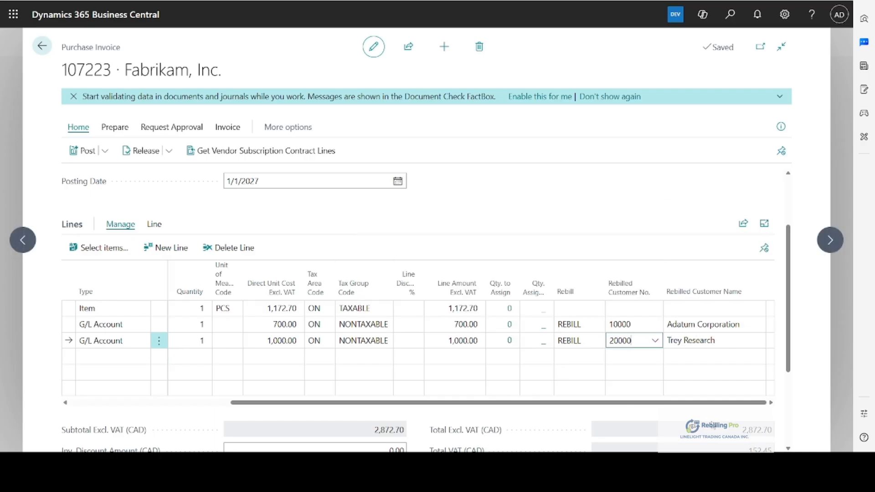
# Review the invoice lines across all columns, including rebilled customers, and preview the invoice's posting entries.
pyautogui.moveTo(698, 406); pyautogui.dragTo(334, 410)
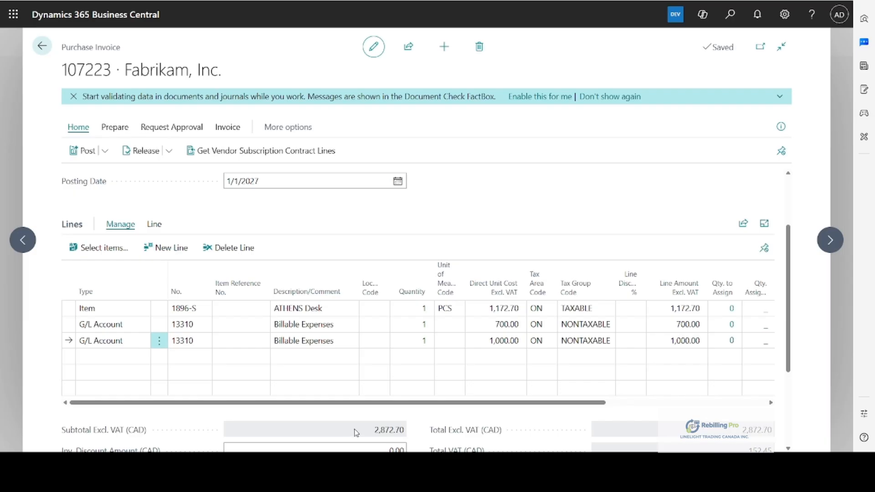
pyautogui.moveTo(378, 403); pyautogui.dragTo(637, 435)
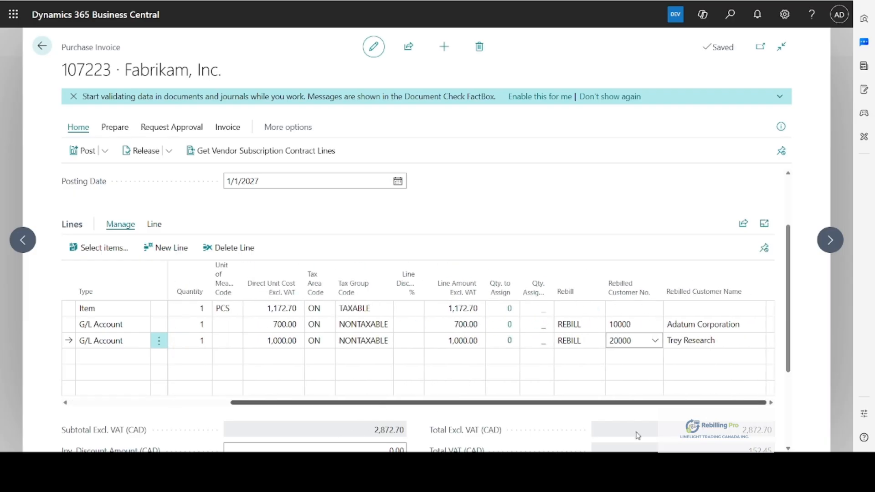
pyautogui.moveTo(633, 403); pyautogui.dragTo(336, 407)
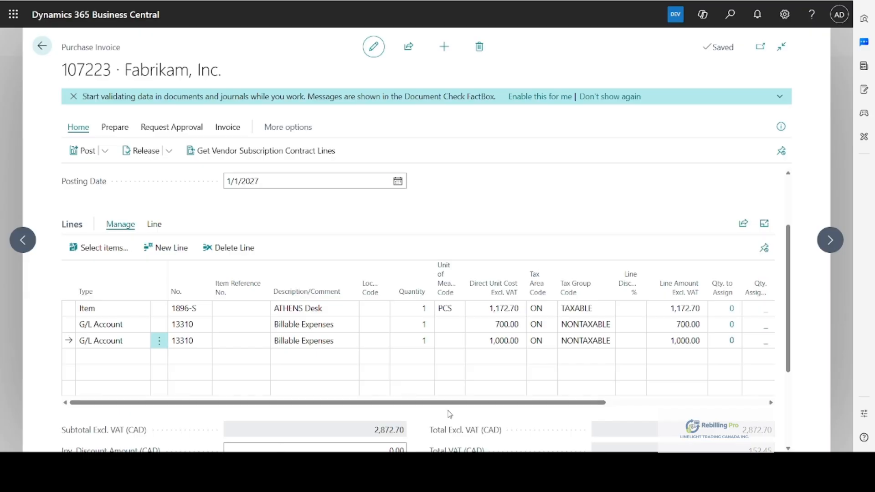
pyautogui.moveTo(450, 403); pyautogui.dragTo(727, 429)
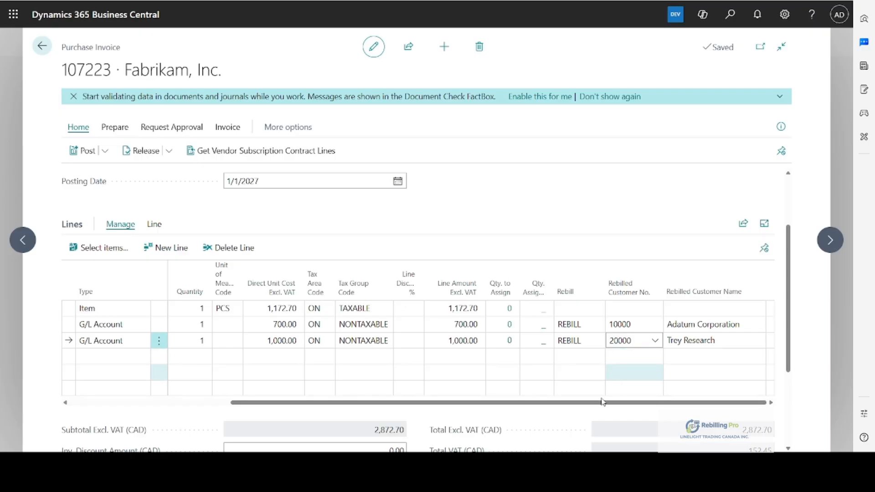
pyautogui.moveTo(573, 406); pyautogui.dragTo(297, 406)
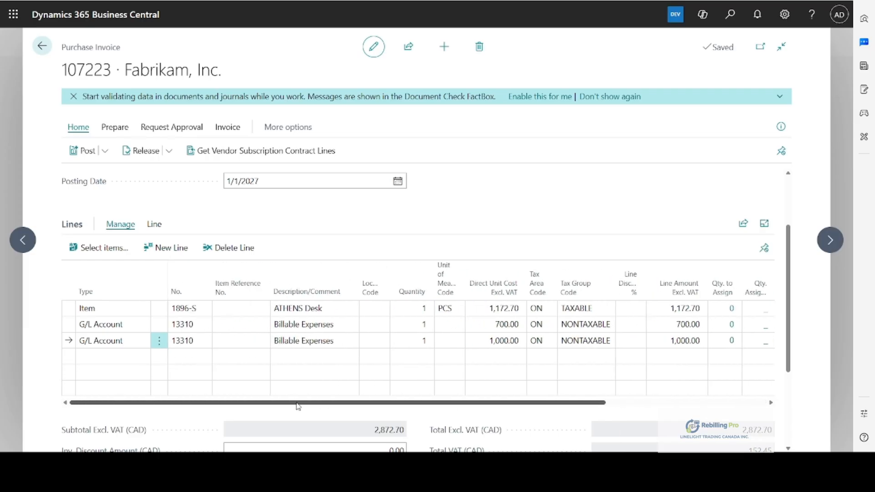
pyautogui.click(106, 152)
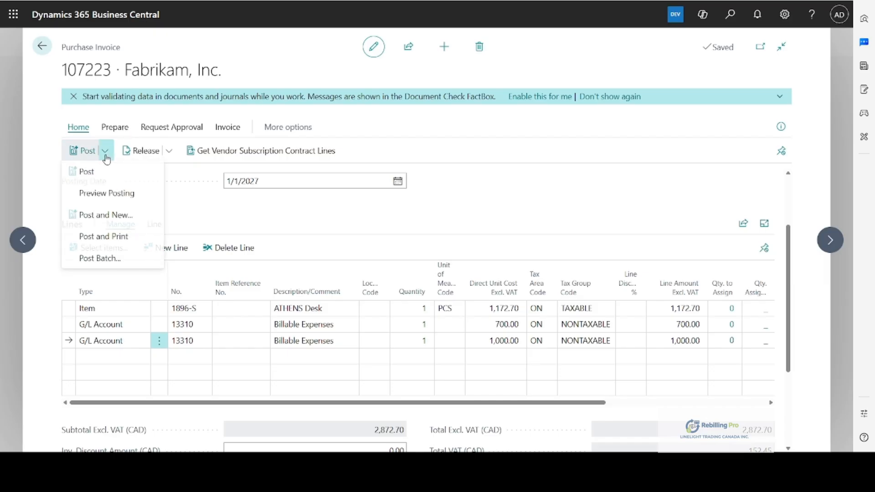
pyautogui.click(117, 201)
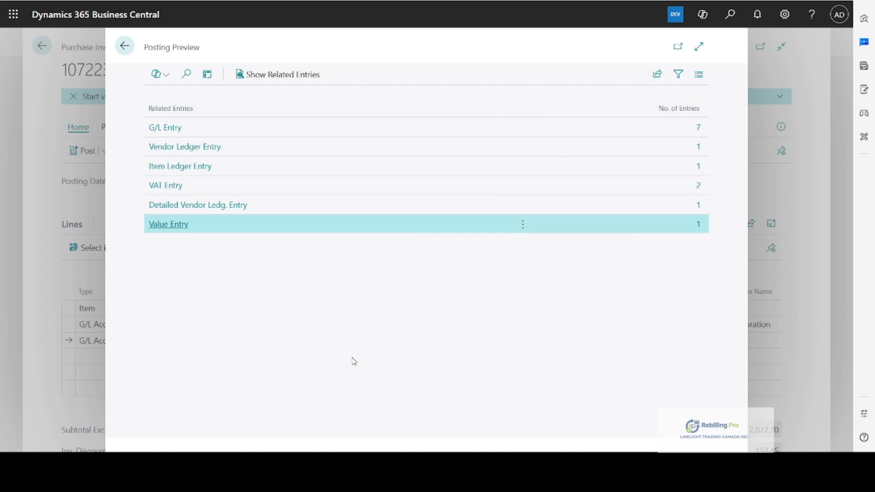
pyautogui.click(124, 46)
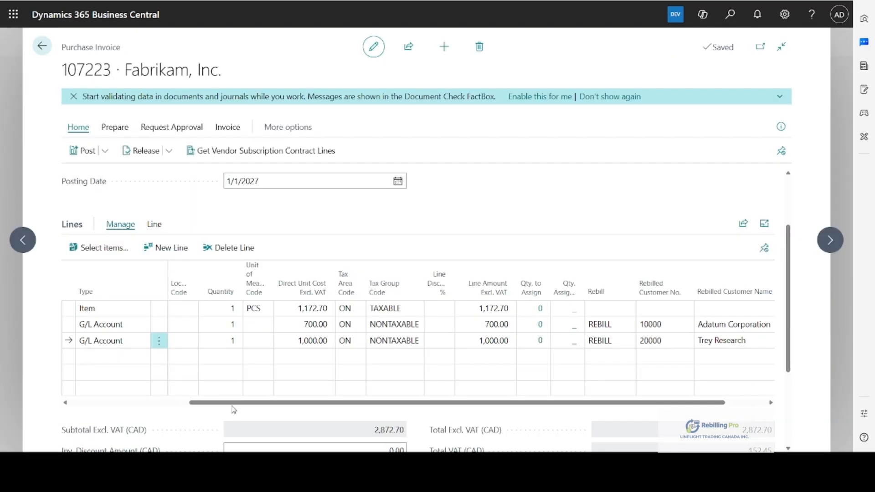
# Post the Fabrikam, Inc. purchase invoice and open the posted invoice.
pyautogui.moveTo(231, 404); pyautogui.dragTo(112, 404)
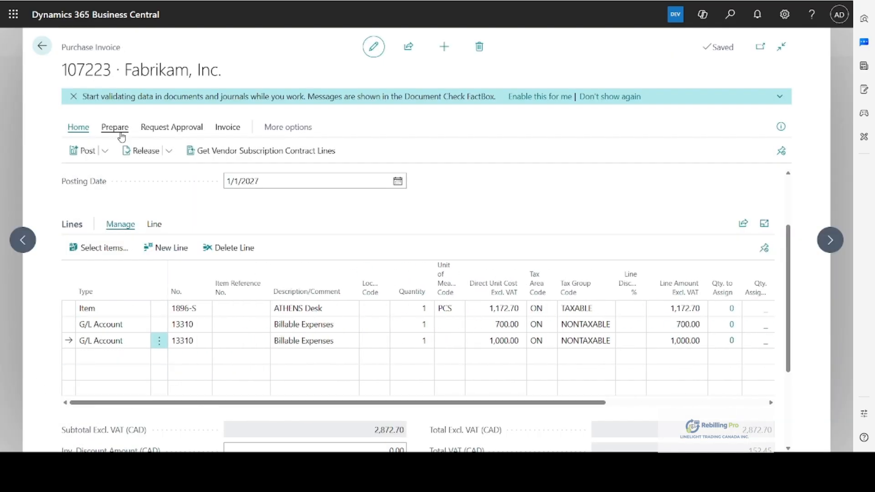
pyautogui.click(86, 151)
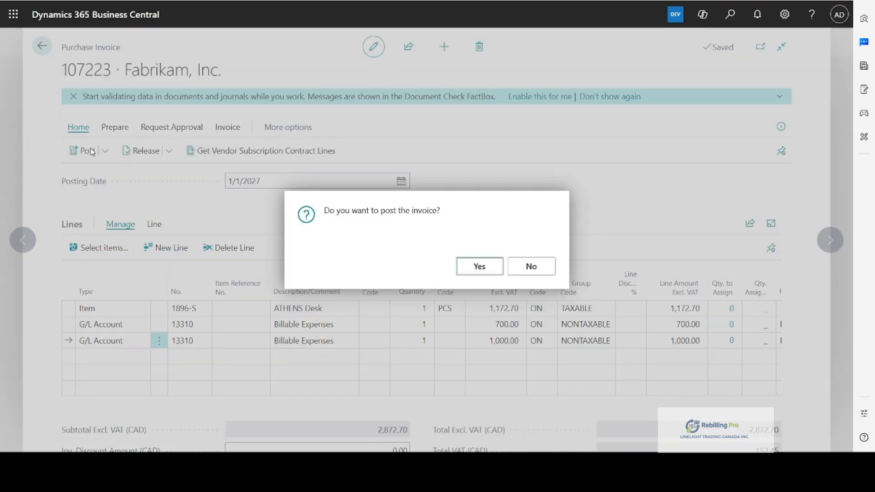
pyautogui.click(477, 266)
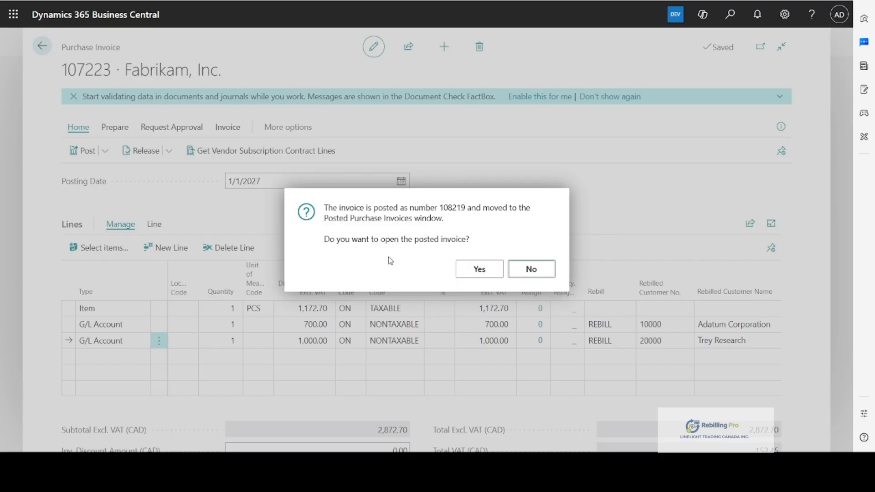
pyautogui.click(463, 270)
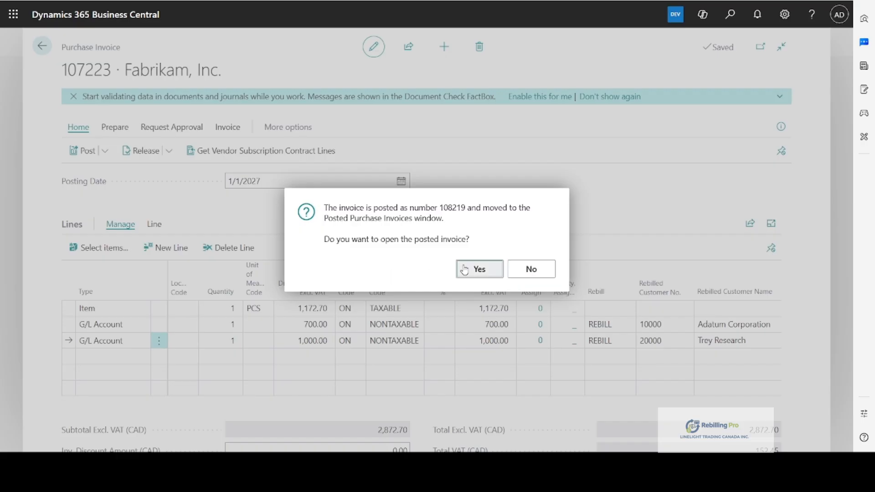
pyautogui.click(463, 269)
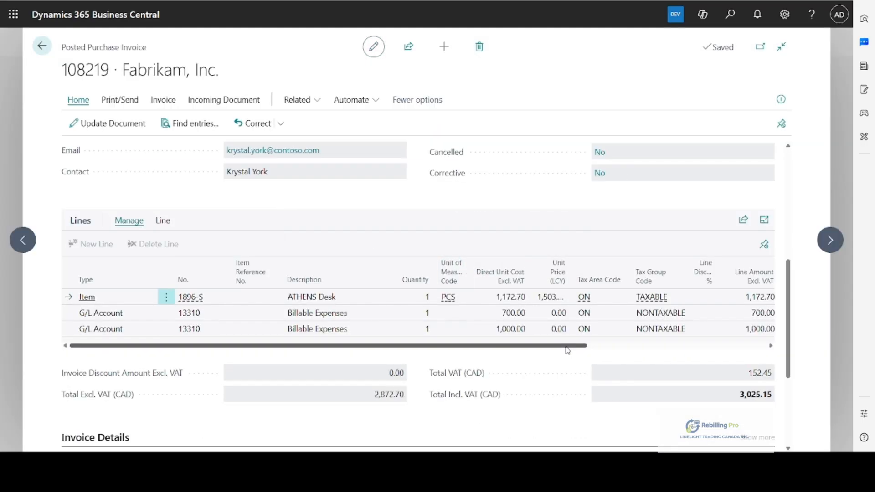
# Examine the Rebill and rebilled customer columns on the posted invoice's lines and return to the purchase invoices list.
pyautogui.moveTo(567, 349); pyautogui.dragTo(757, 353)
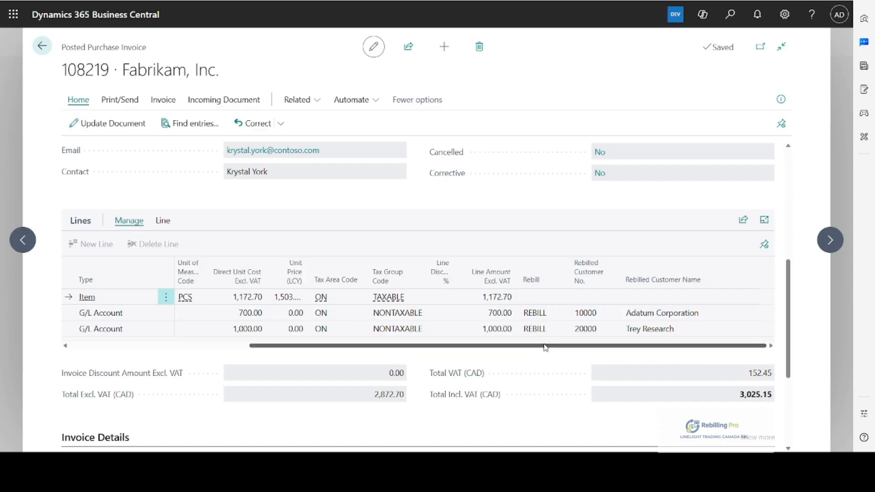
pyautogui.moveTo(544, 349); pyautogui.dragTo(552, 390)
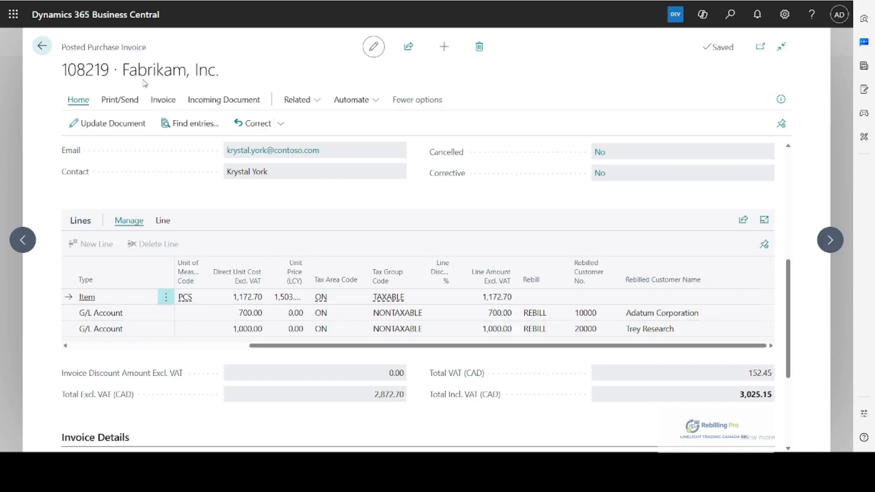
pyautogui.moveTo(68, 69); pyautogui.dragTo(100, 70)
pyautogui.click(66, 75)
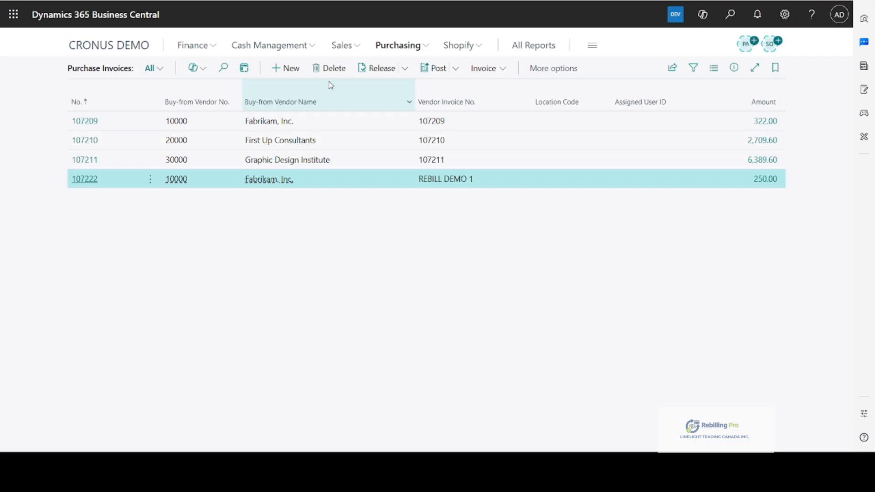
# Create a purchase invoice for vendor Graphic Design Institute with vendor invoice number Demo Rebill 1234.
pyautogui.click(287, 73)
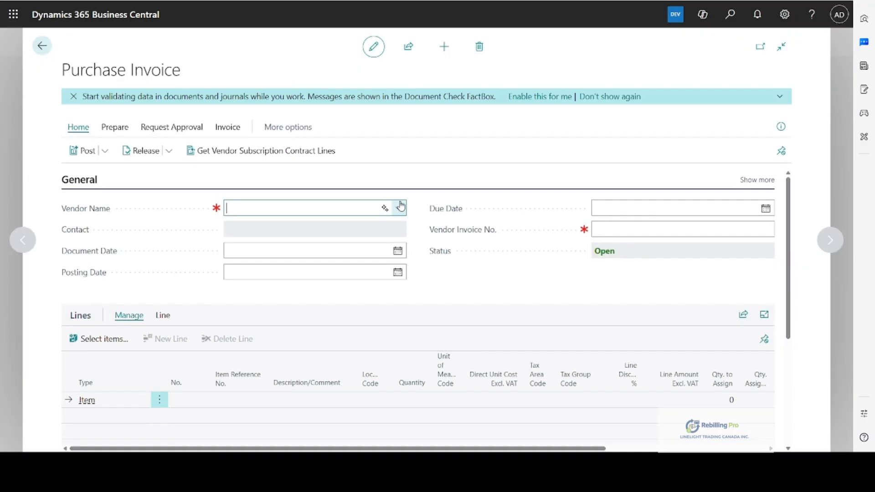
pyautogui.click(400, 206)
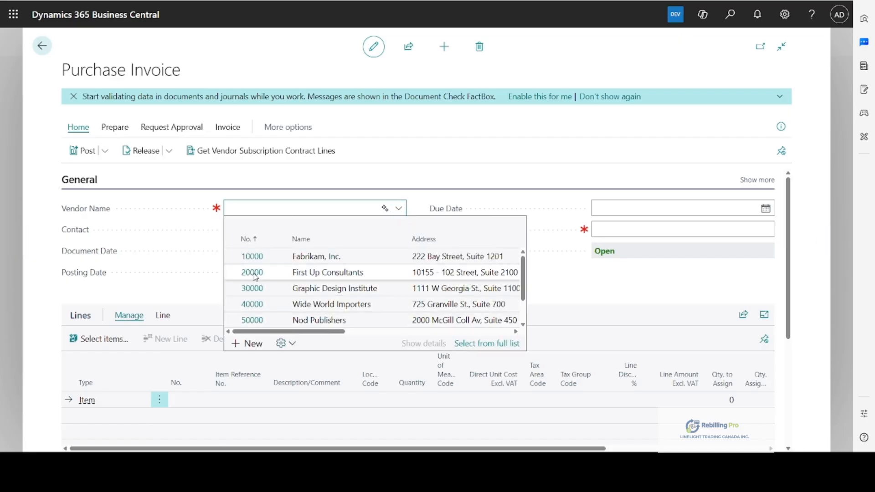
pyautogui.click(250, 290)
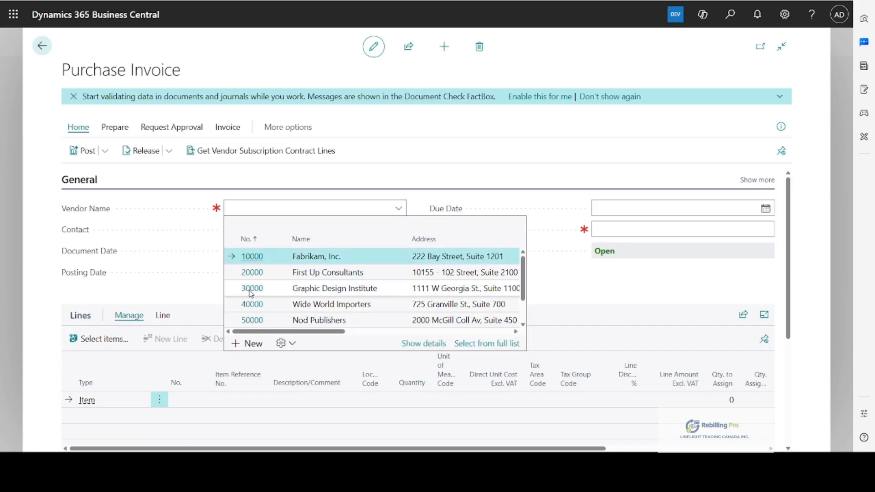
pyautogui.click(249, 292)
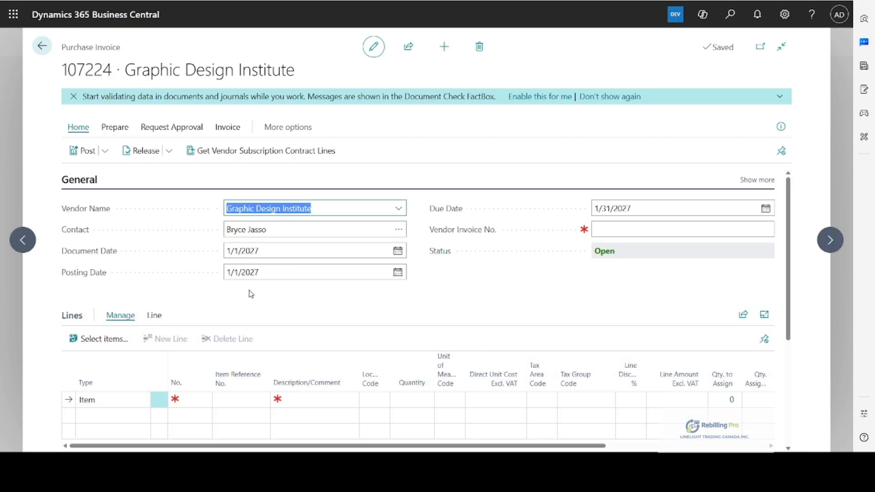
pyautogui.click(616, 235)
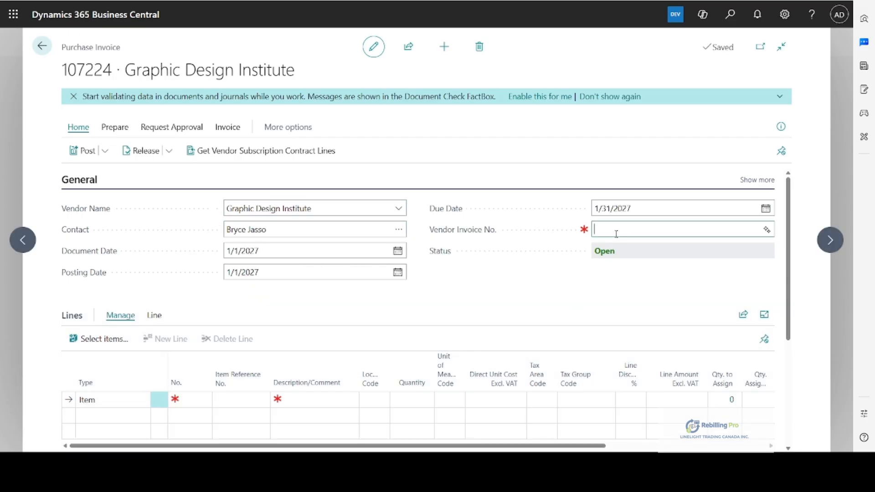
pyautogui.write('Demo Rebill 1234')
# Set the first invoice line to type G/L Account with account 13310 (Billable Expenses).
pyautogui.scroll(-3, 573, 295)
pyautogui.click(122, 264)
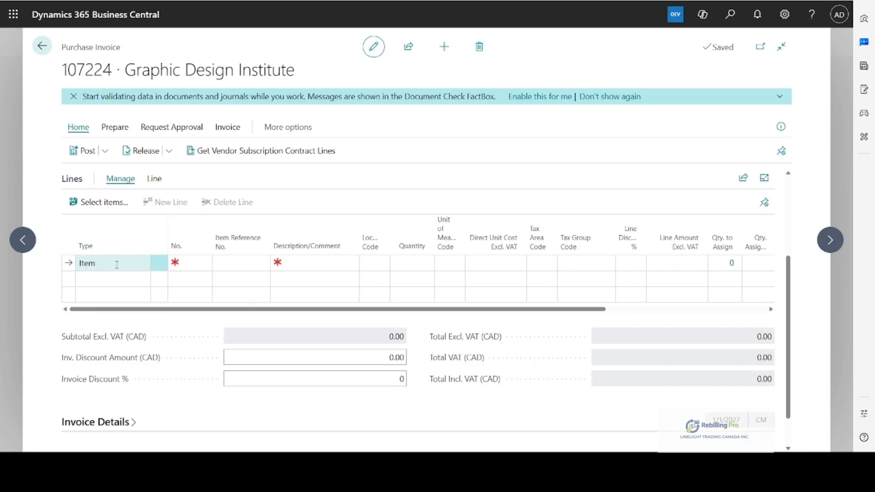
pyautogui.click(107, 263)
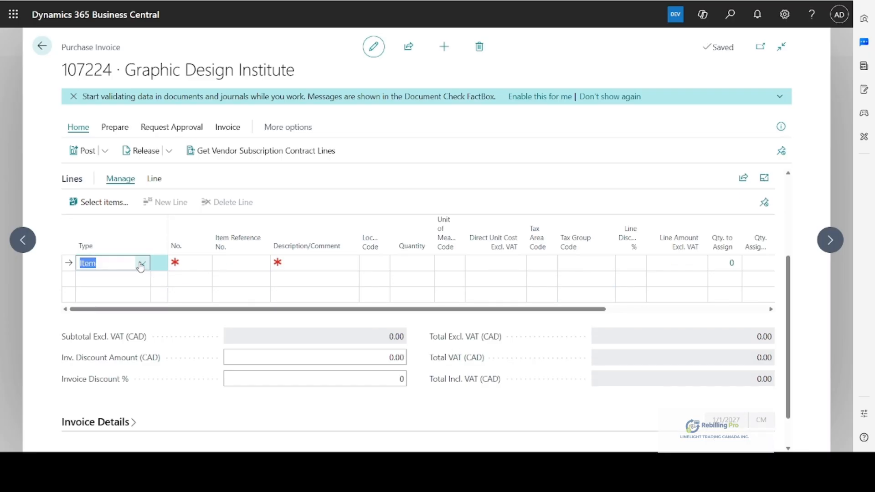
pyautogui.click(142, 264)
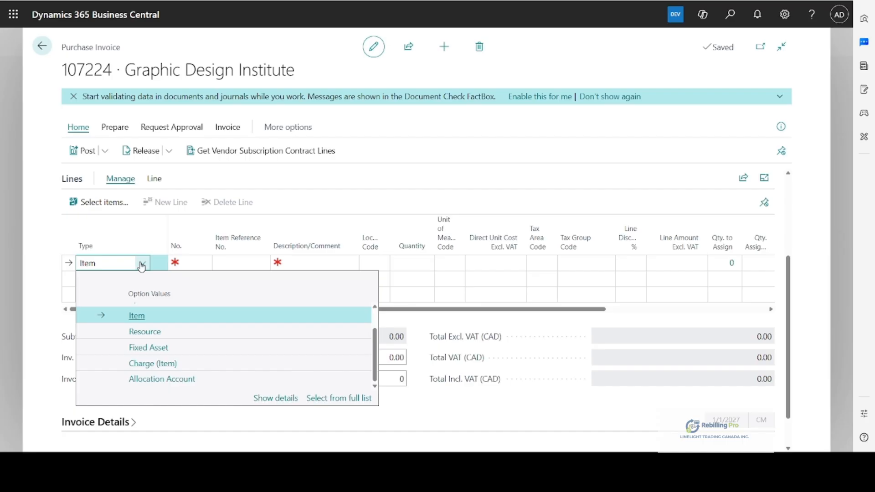
pyautogui.scroll(2, 276, 356)
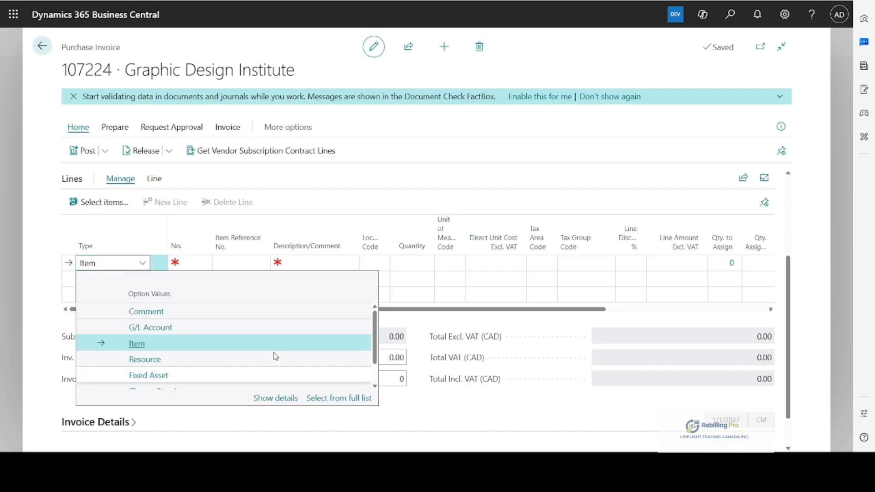
pyautogui.click(159, 329)
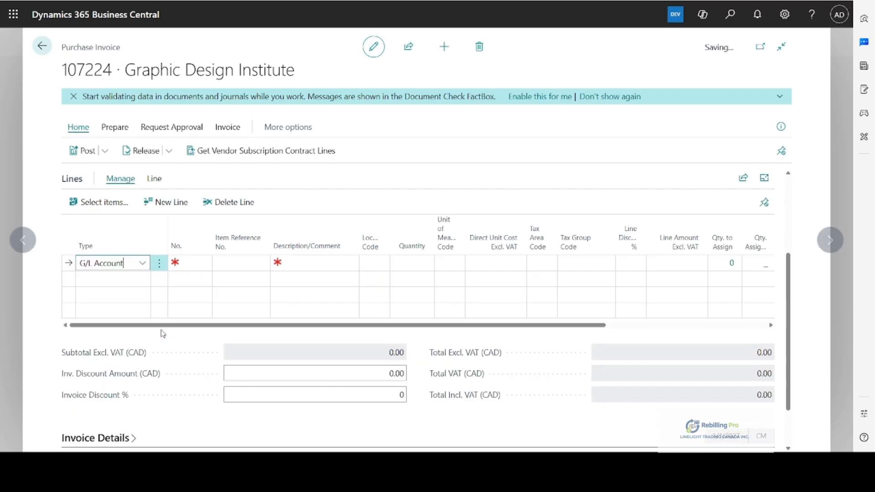
pyautogui.click(196, 264)
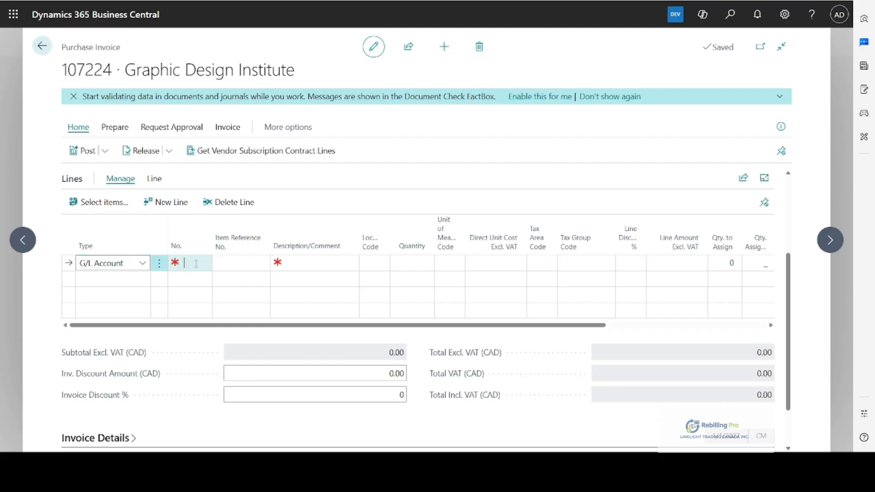
pyautogui.write('bill')
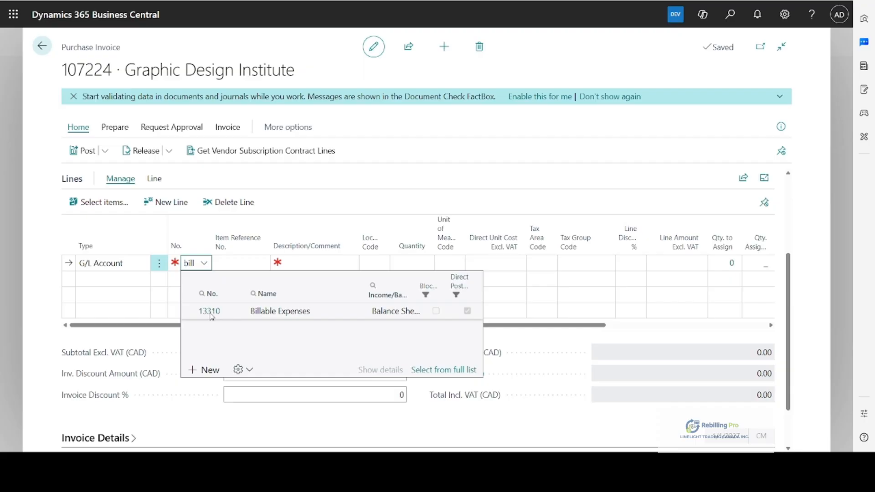
pyautogui.click(211, 314)
# Set the Billable Expenses line to quantity 1, direct unit cost 2000 and tax group code NONTAXABLE.
pyautogui.click(416, 267)
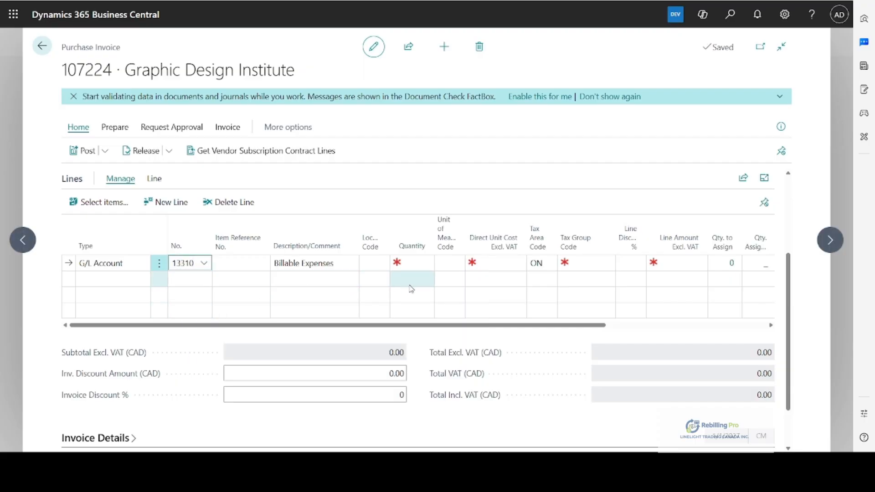
pyautogui.write('1')
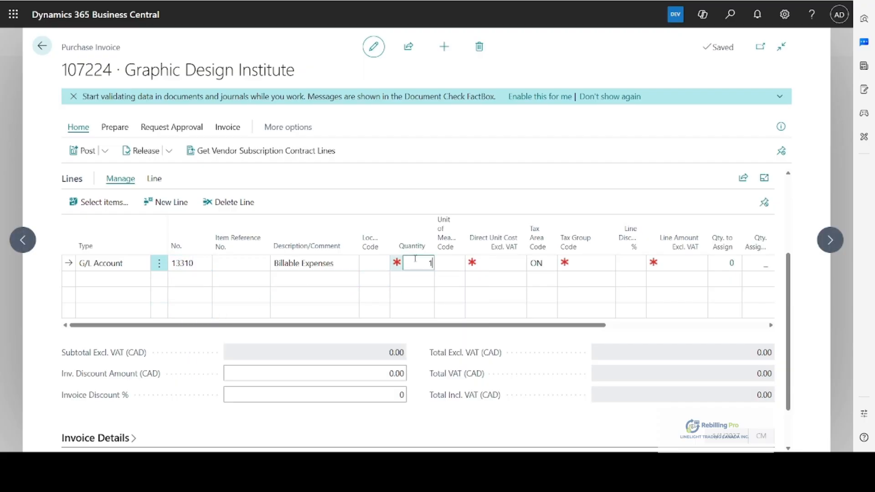
pyautogui.press('Tab')
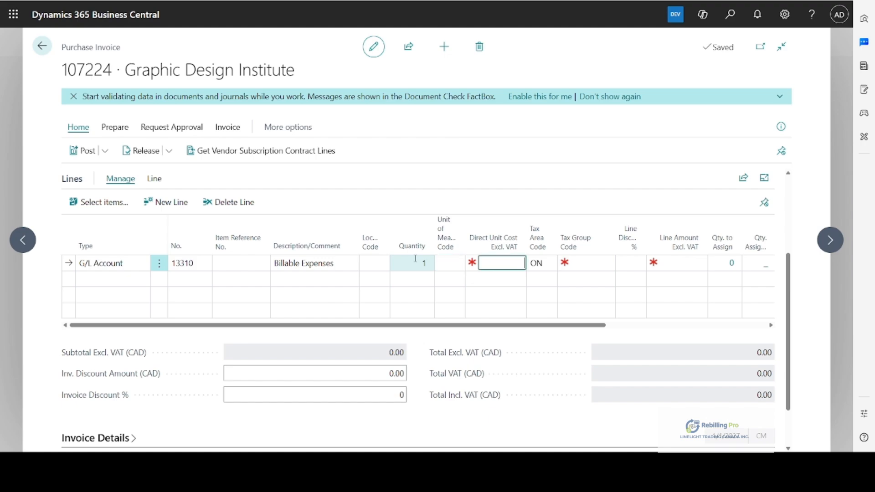
pyautogui.write('2000')
pyautogui.press('Tab')
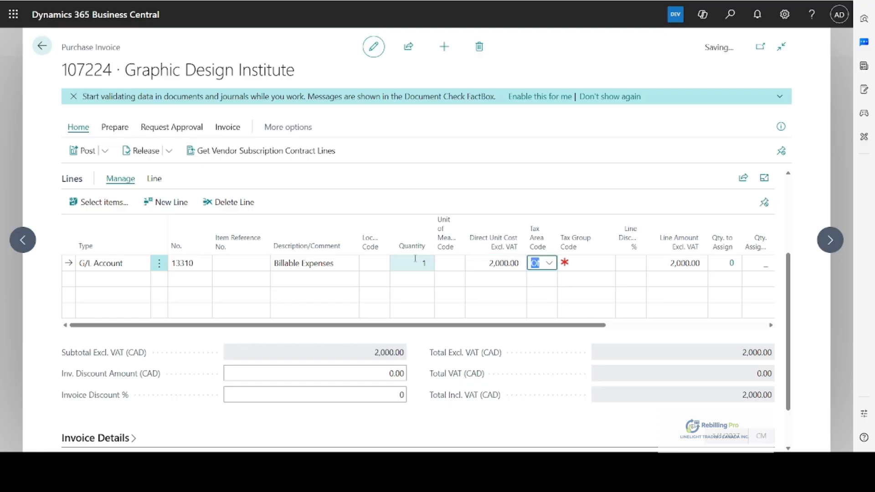
pyautogui.press('Tab')
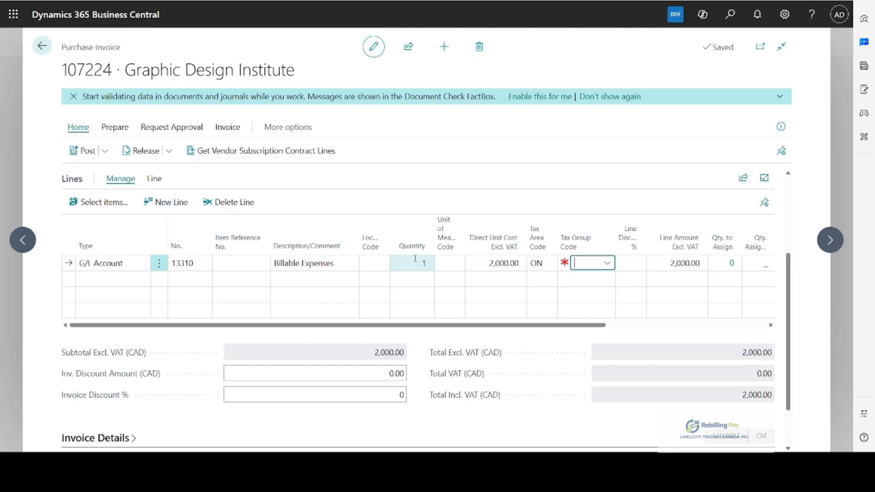
pyautogui.write('no')
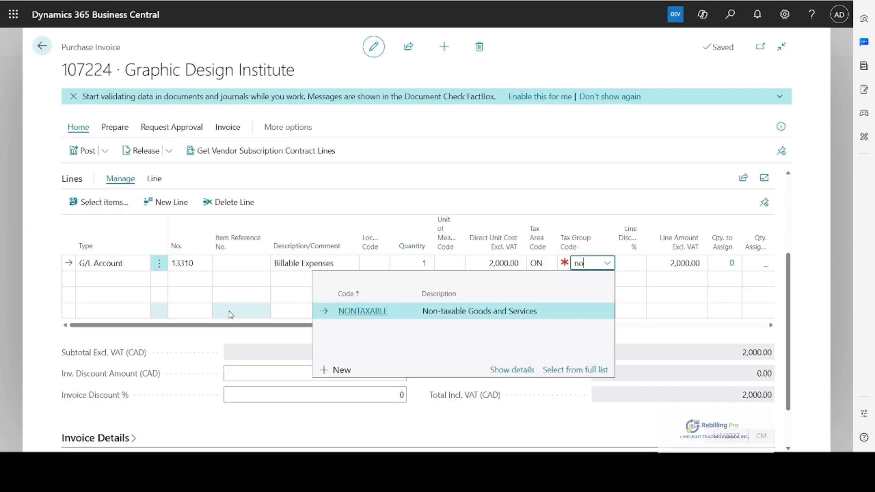
pyautogui.click(348, 311)
# Mark the first invoice line as REBILL and assign it to rebilled customer 10000 (Adatum Corporation).
pyautogui.moveTo(571, 330); pyautogui.dragTo(708, 329)
pyautogui.click(599, 262)
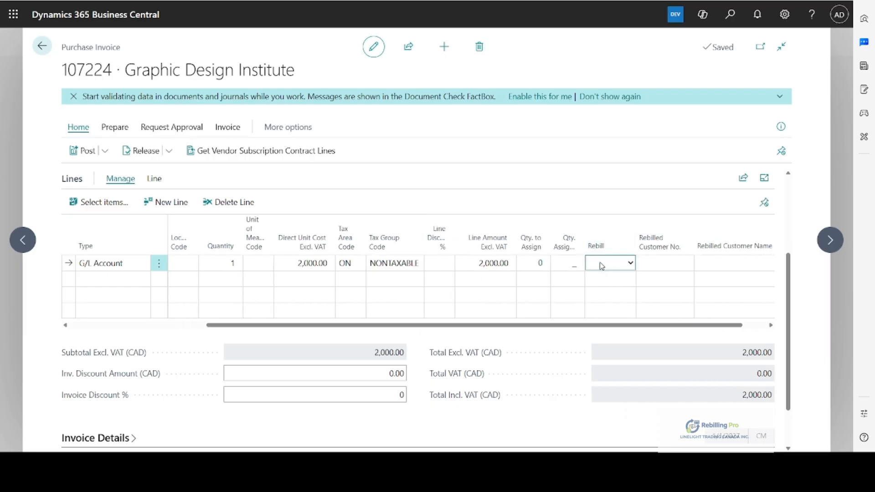
pyautogui.click(602, 292)
pyautogui.click(666, 263)
pyautogui.click(686, 263)
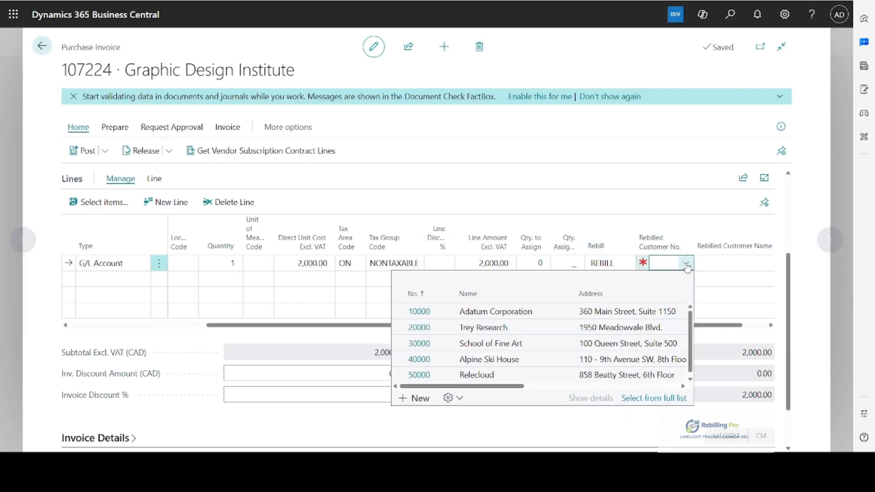
pyautogui.click(422, 316)
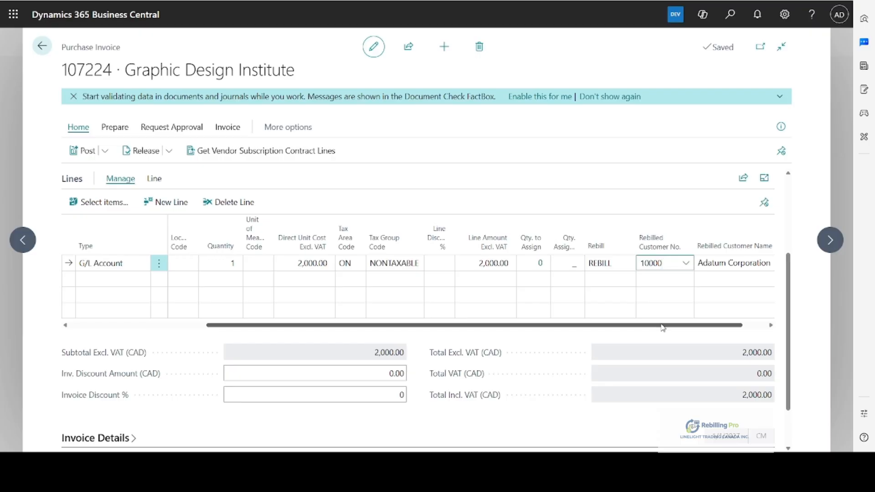
# Add a second invoice line of type G/L Account with account 13310 (Billable Expenses).
pyautogui.moveTo(662, 328); pyautogui.dragTo(232, 341)
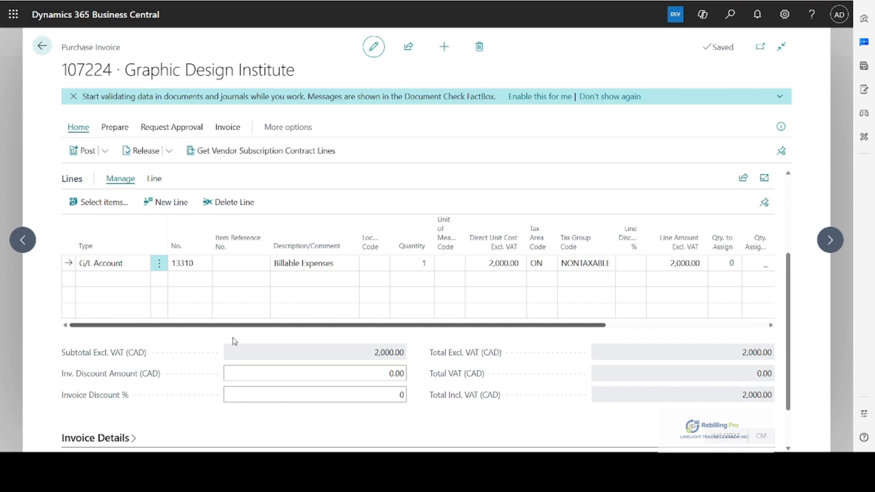
pyautogui.click(111, 287)
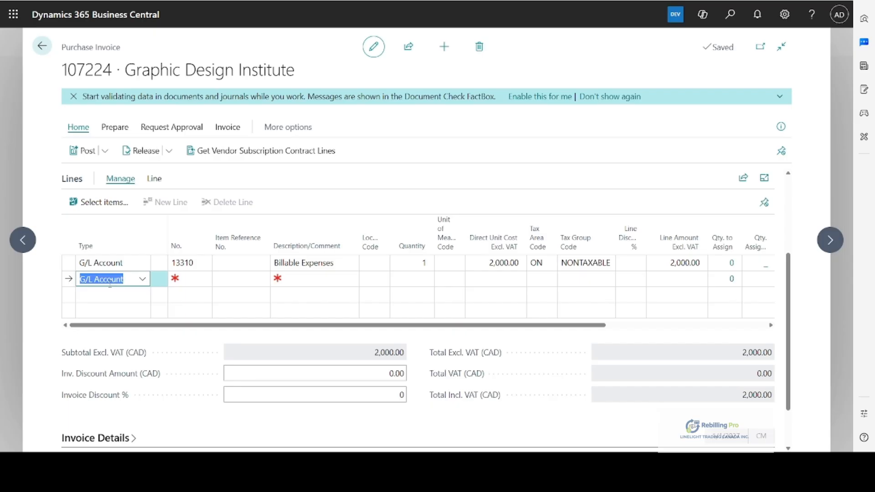
pyautogui.click(192, 282)
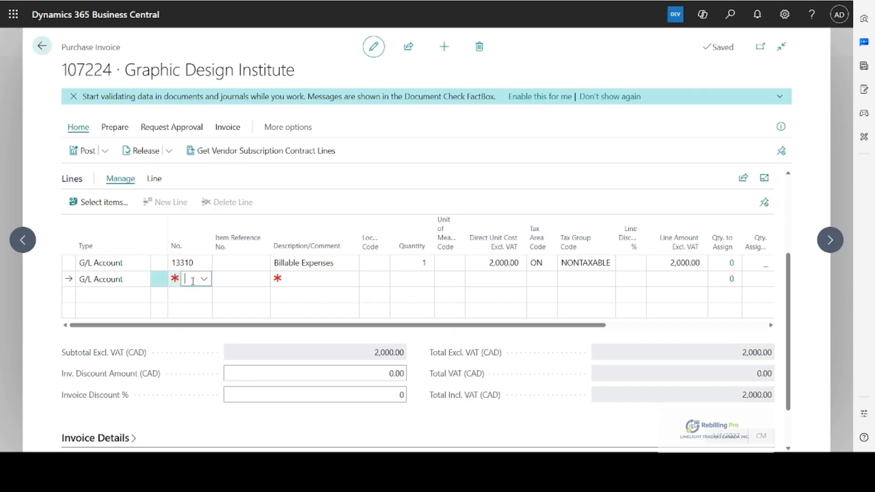
pyautogui.click(204, 279)
pyautogui.click(306, 302)
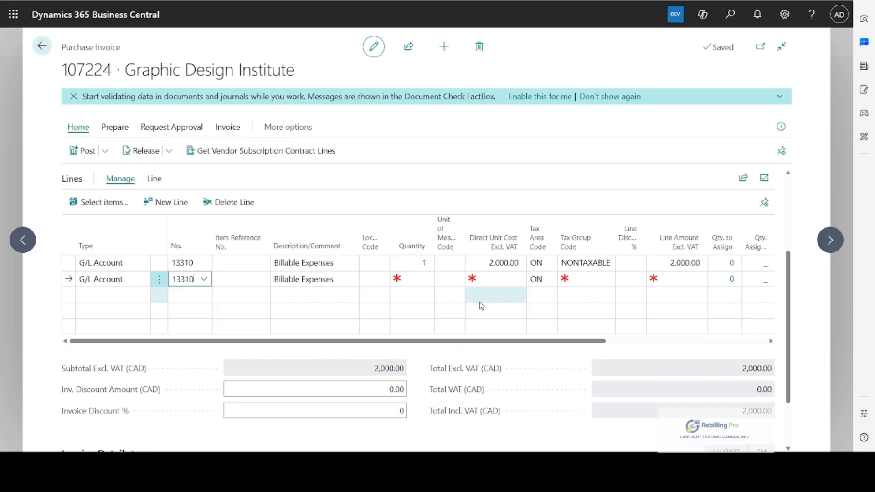
# Set the second Billable Expenses line to quantity 1, direct unit cost 300 and tax group code NONTAXABLE.
pyautogui.click(419, 279)
pyautogui.write('1')
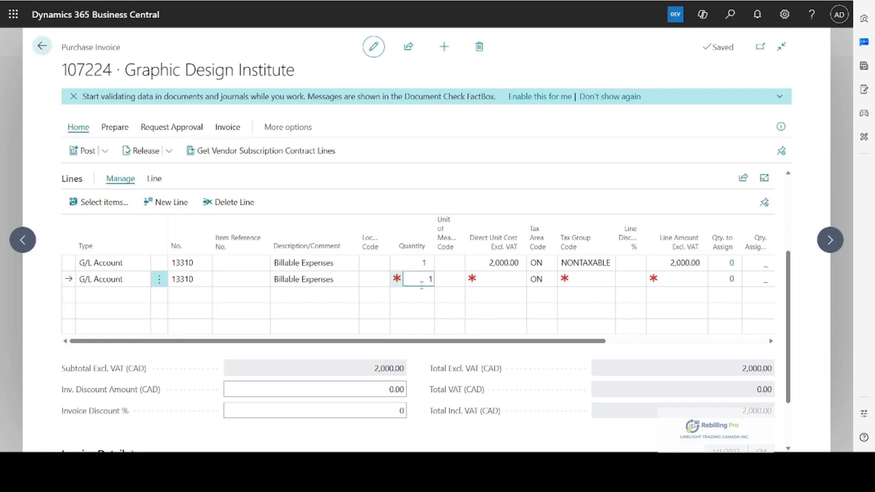
pyautogui.press('Tab')
pyautogui.press('Tab')
pyautogui.write('300')
pyautogui.press('Tab')
pyautogui.press('Tab')
pyautogui.write('NONTAXABLE')
pyautogui.press('Tab')
pyautogui.press('Tab')
pyautogui.press('Tab')
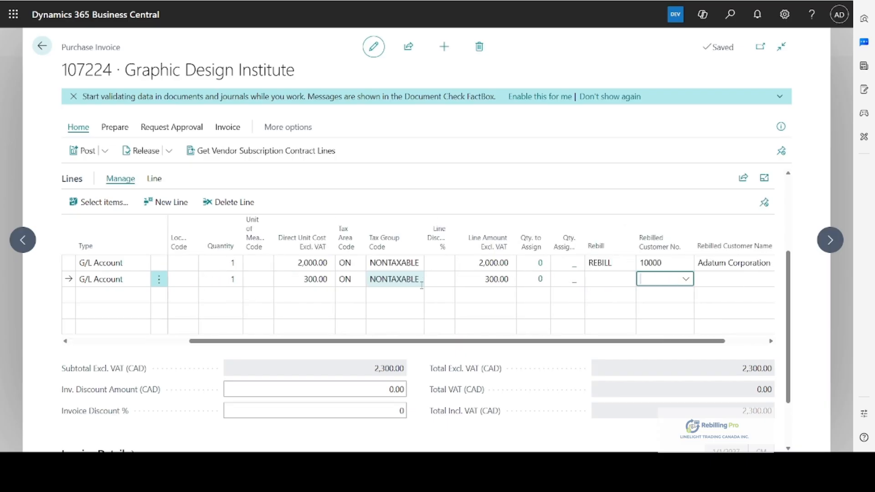
# Try to select a rebilled customer for the second line while its Rebill value is blank.
pyautogui.click(685, 280)
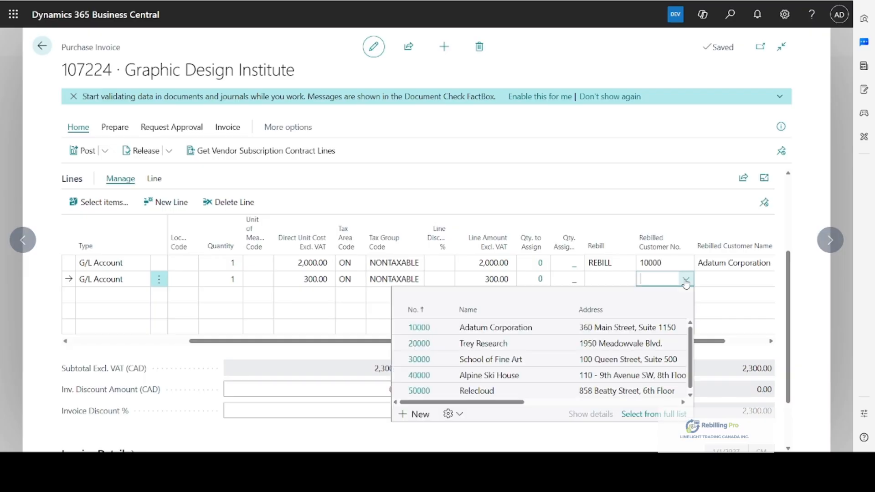
pyautogui.click(423, 336)
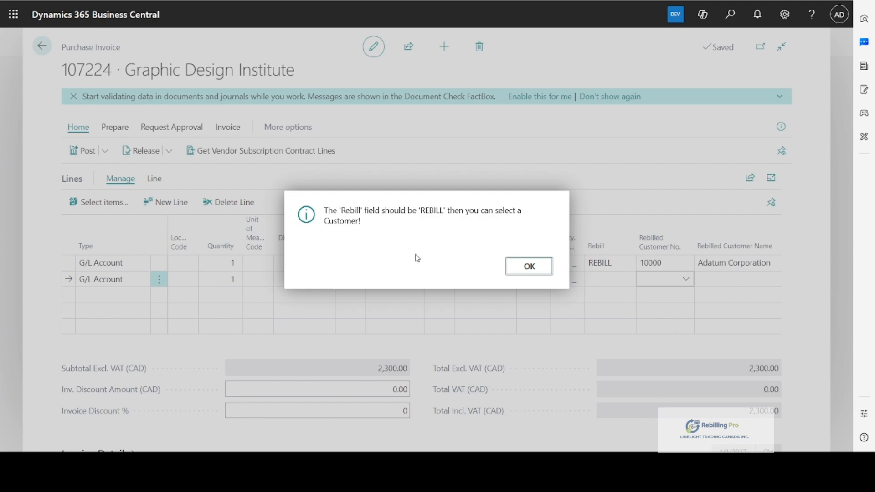
pyautogui.click(529, 266)
# Mark the second invoice line as REBILL and assign it to rebilled customer 20000 (Trey Research).
pyautogui.click(606, 278)
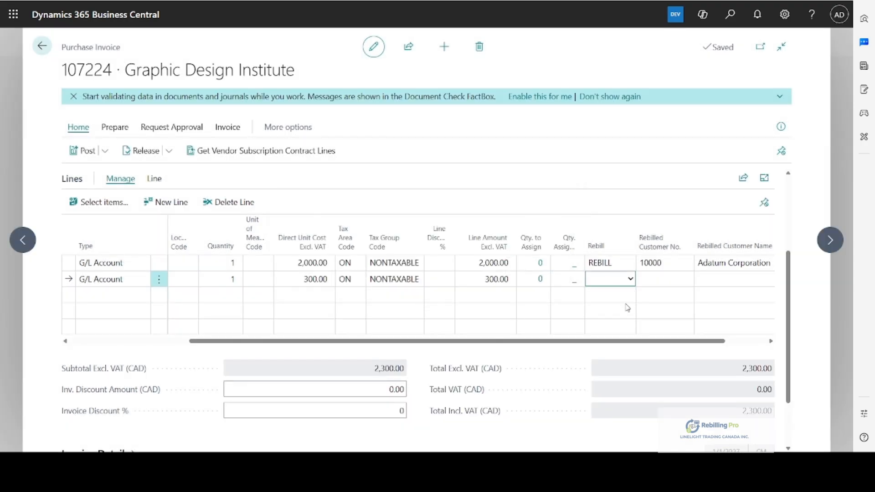
pyautogui.click(618, 308)
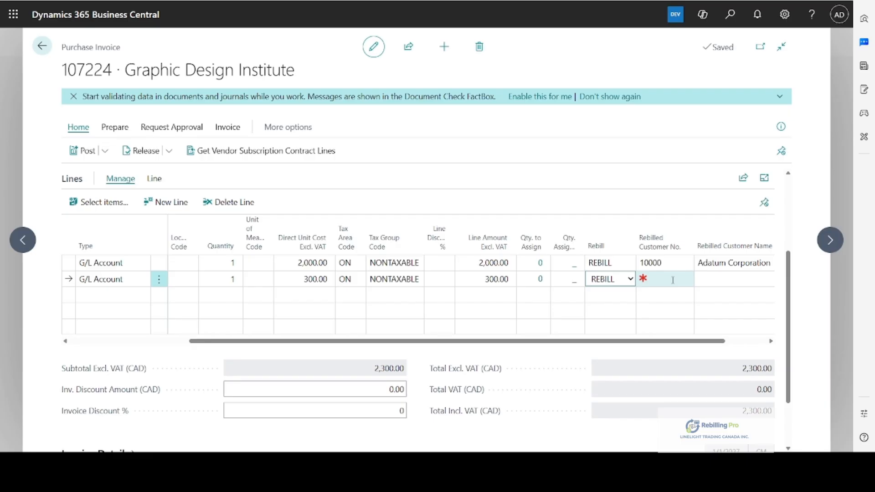
pyautogui.click(672, 279)
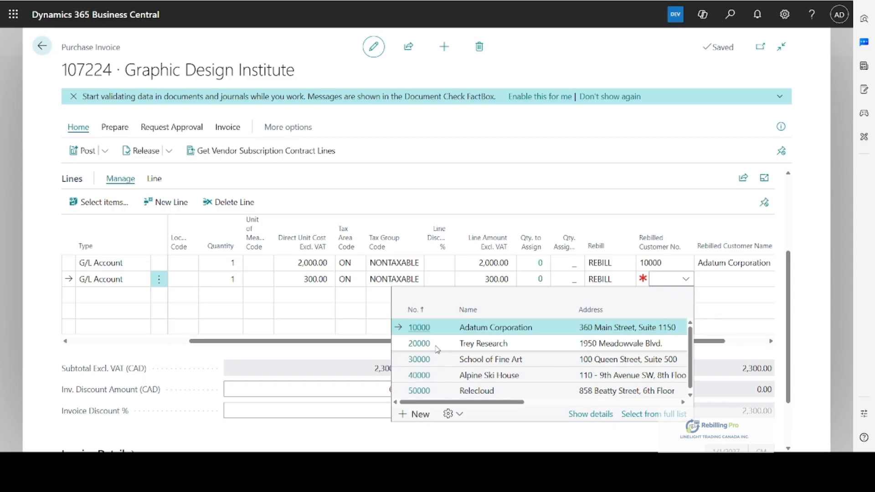
pyautogui.click(437, 347)
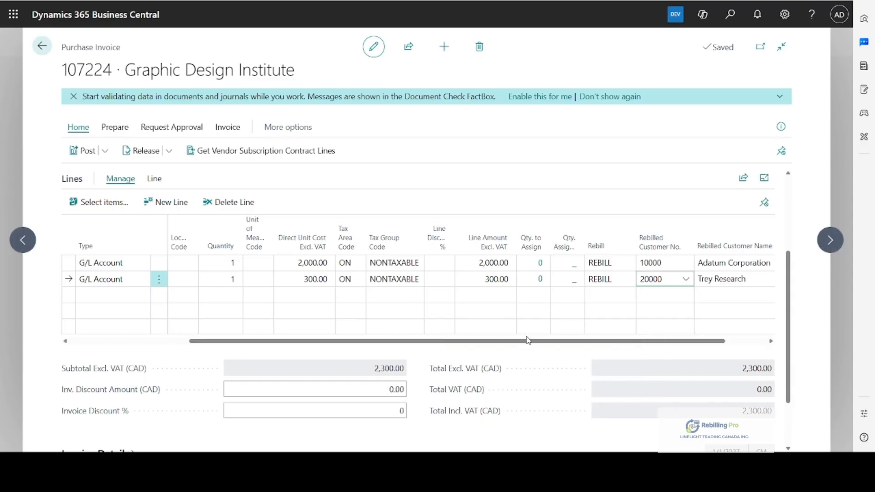
# Review both invoice lines and preview the invoice's posting entries, returning to the invoice.
pyautogui.moveTo(529, 342); pyautogui.dragTo(619, 354)
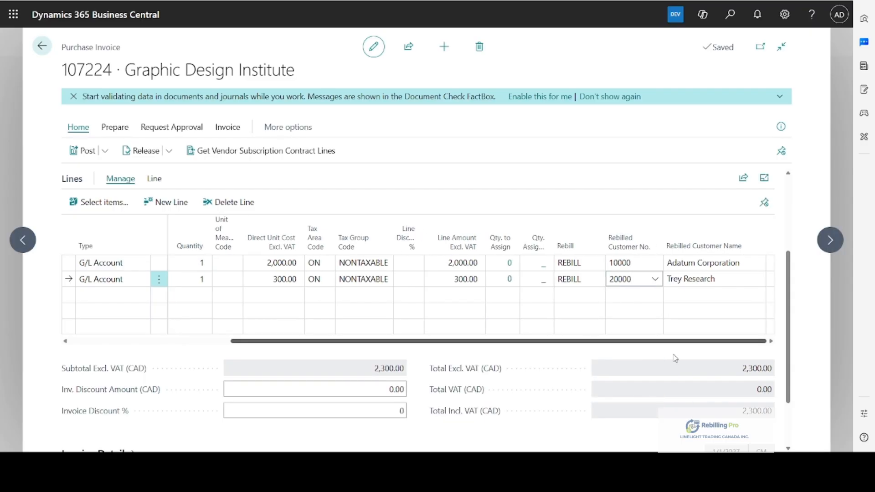
pyautogui.moveTo(414, 341); pyautogui.dragTo(253, 340)
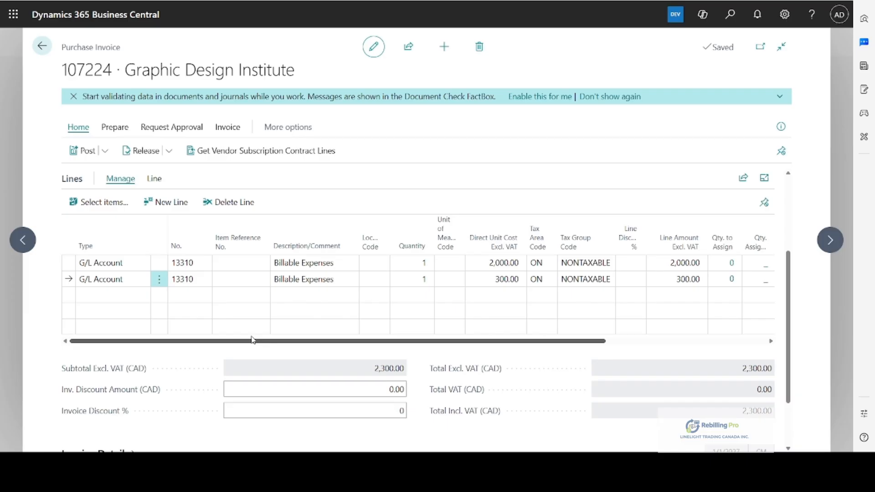
pyautogui.click(105, 152)
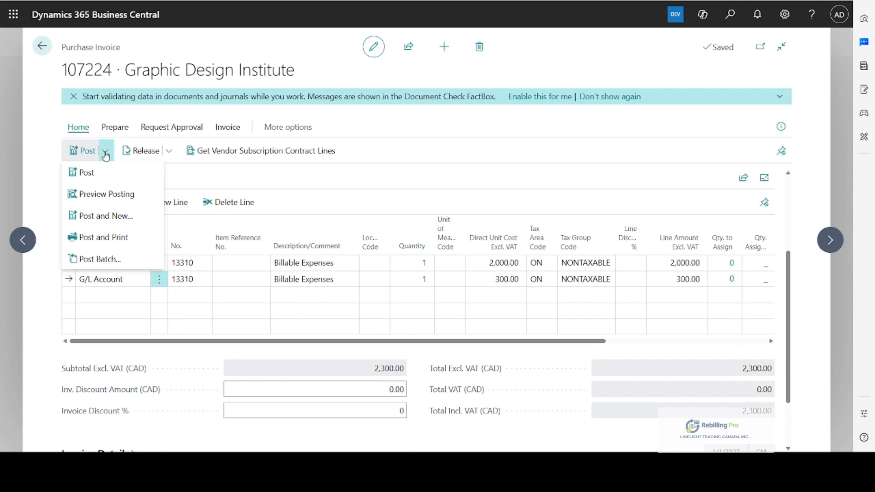
pyautogui.click(119, 195)
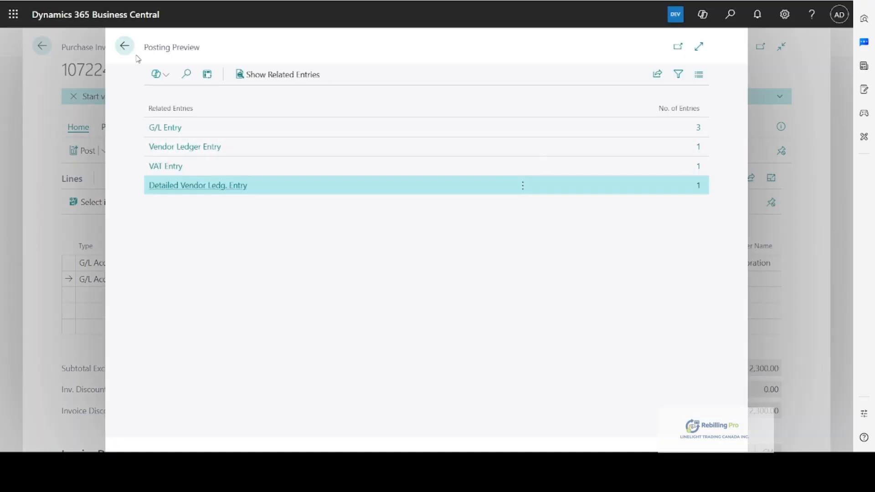
pyautogui.press('Escape')
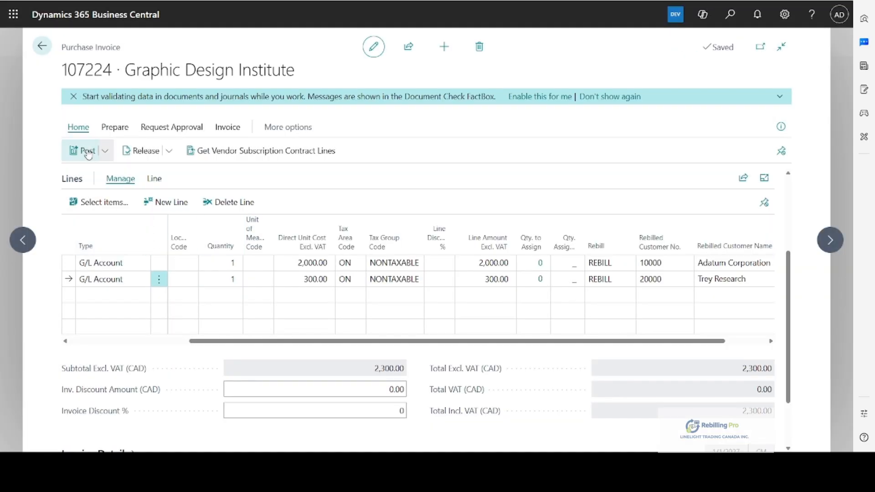
# Post the Graphic Design Institute purchase invoice and open the posted invoice.
pyautogui.click(87, 151)
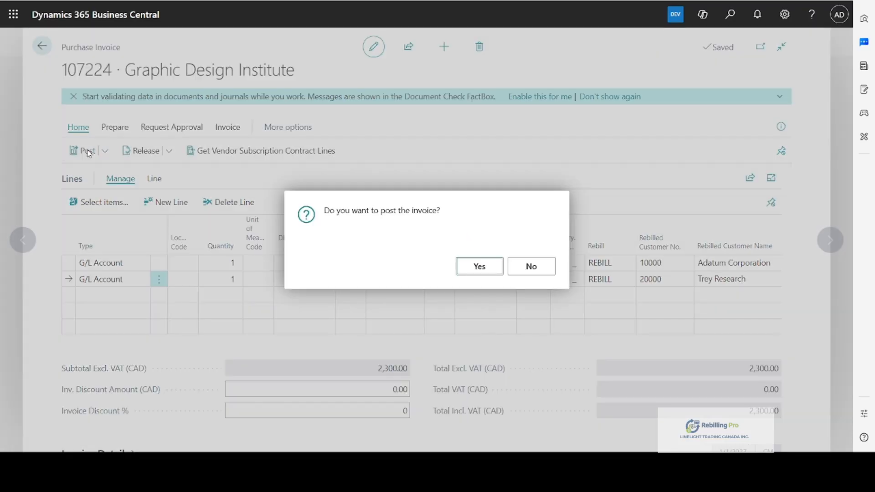
pyautogui.click(472, 271)
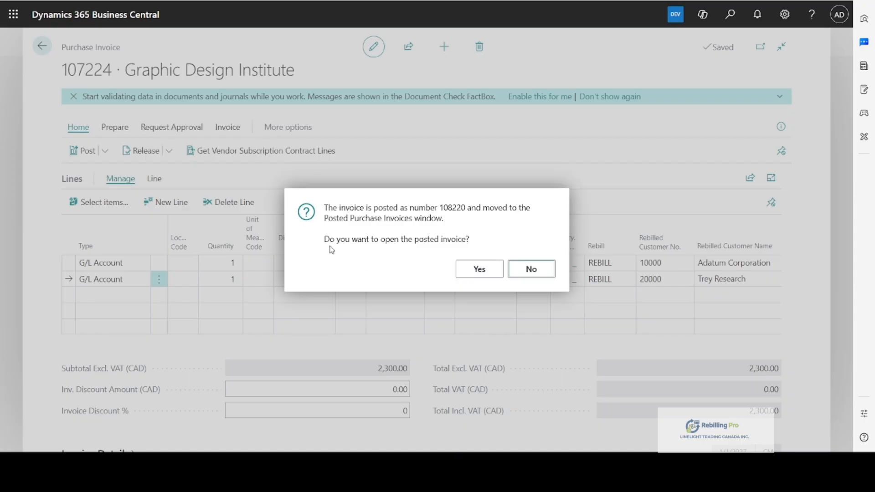
pyautogui.click(479, 269)
# Examine the Rebill and rebilled customer columns on the posted Graphic Design Institute invoice's lines and close it.
pyautogui.scroll(-5, 482, 275)
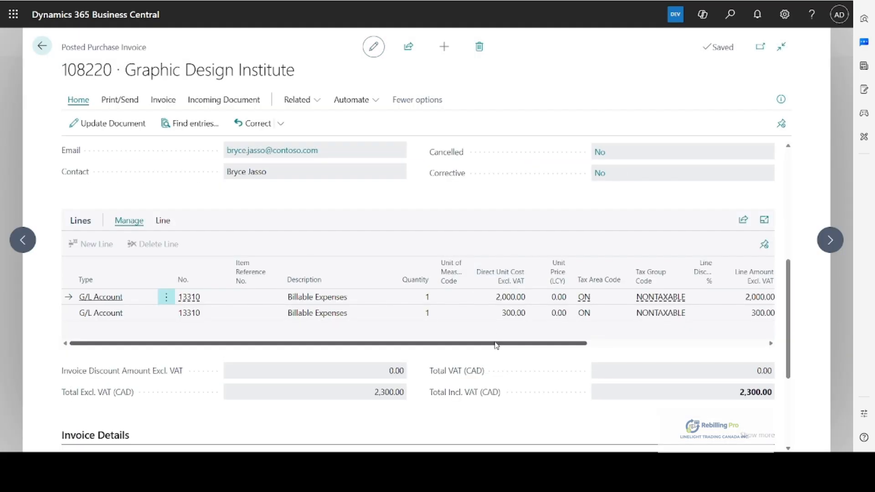
pyautogui.moveTo(500, 349); pyautogui.dragTo(691, 348)
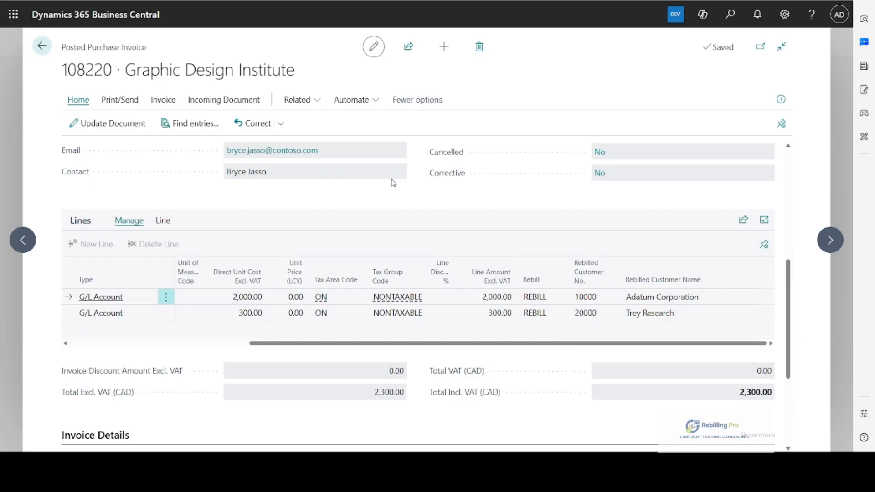
pyautogui.click(44, 48)
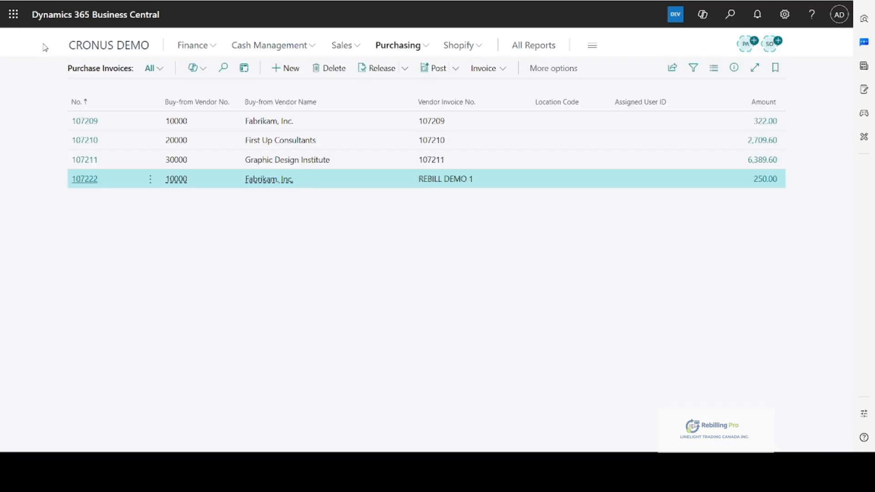
# Open the General Ledger Entries from the CRONUS DEMO home page and hide the filter pane.
pyautogui.click(104, 50)
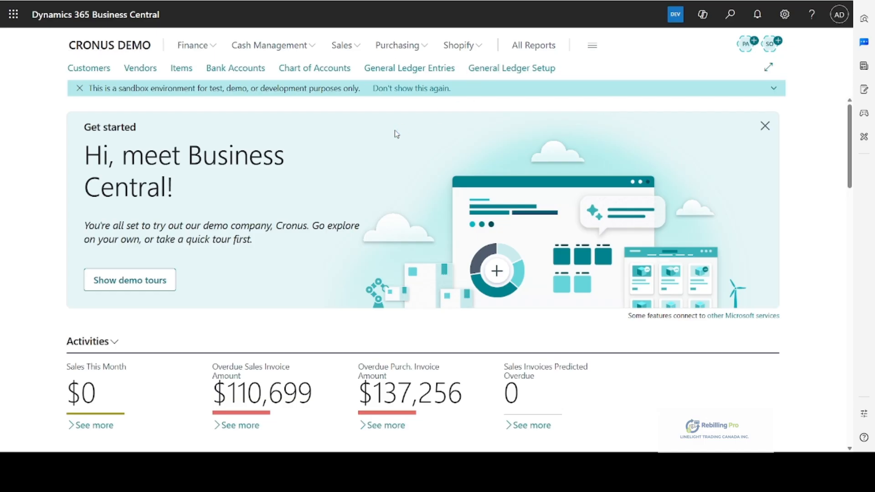
pyautogui.click(408, 69)
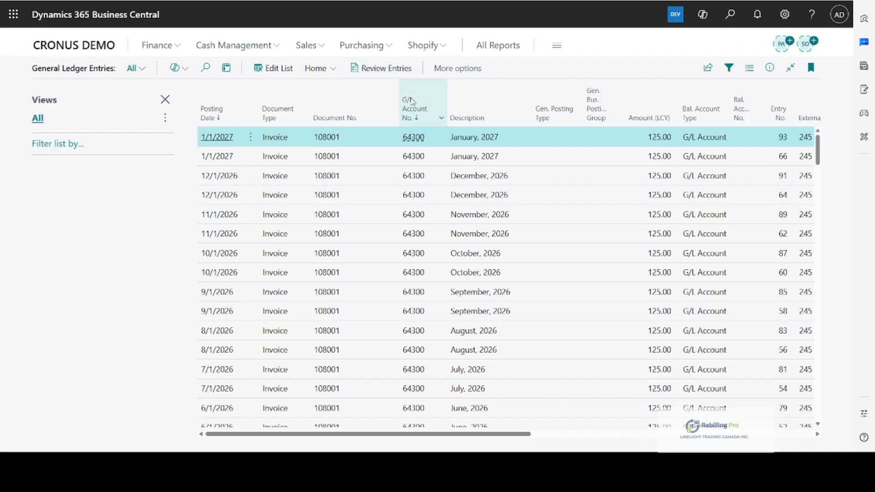
pyautogui.click(165, 99)
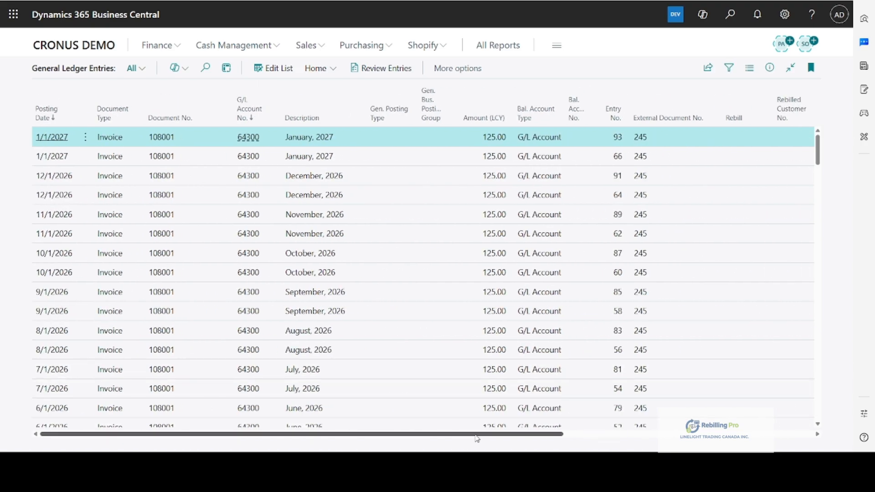
# Filter the general ledger entries to those whose Rebill value is REBILL.
pyautogui.moveTo(505, 435); pyautogui.dragTo(747, 435)
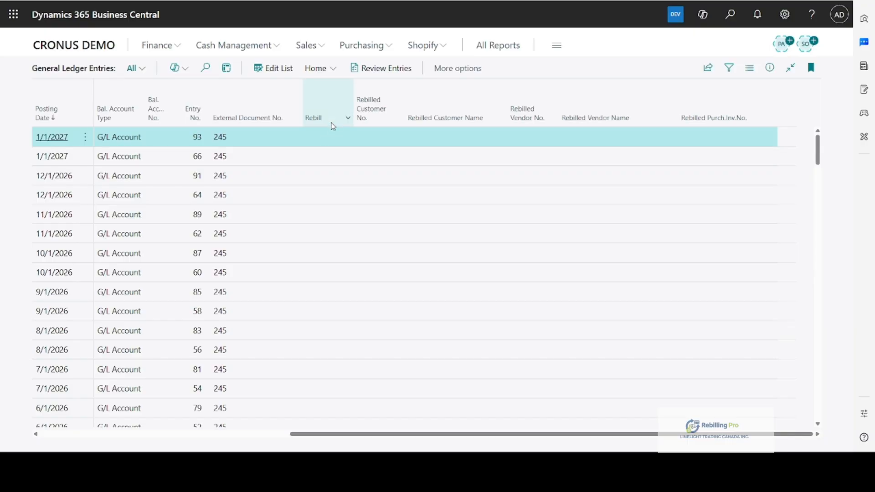
pyautogui.click(348, 119)
pyautogui.click(348, 120)
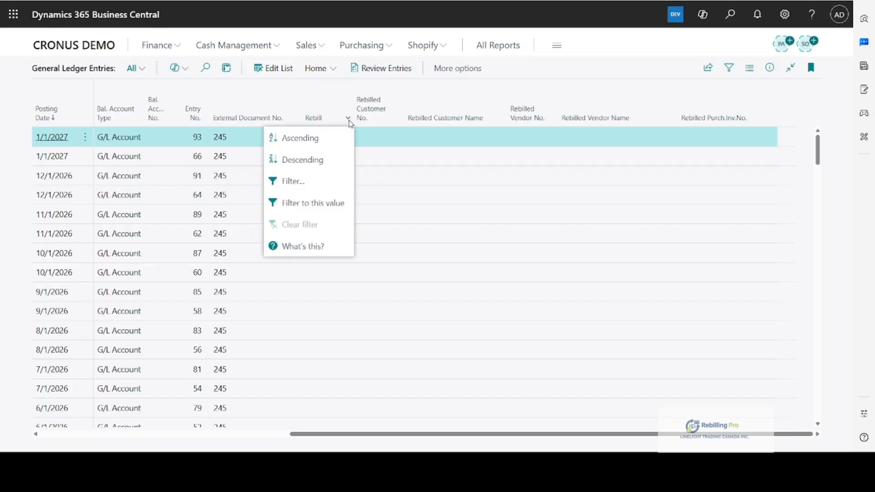
pyautogui.click(302, 182)
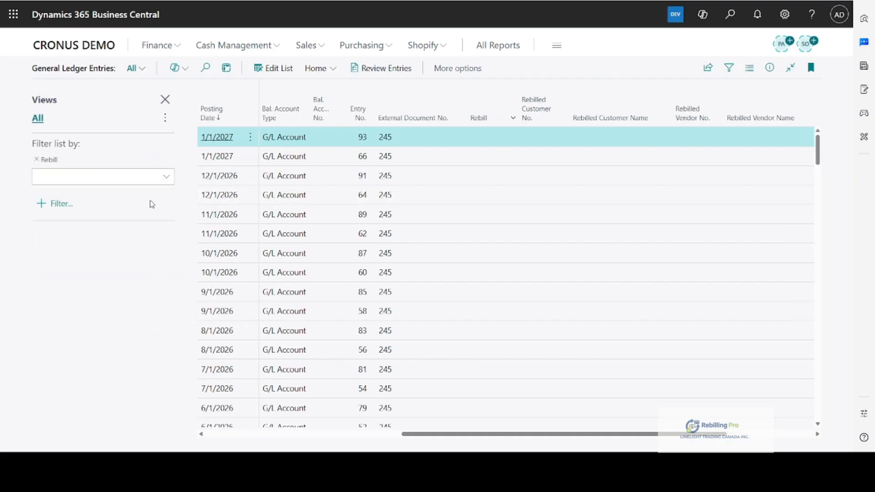
pyautogui.click(166, 176)
pyautogui.click(43, 213)
pyautogui.click(92, 298)
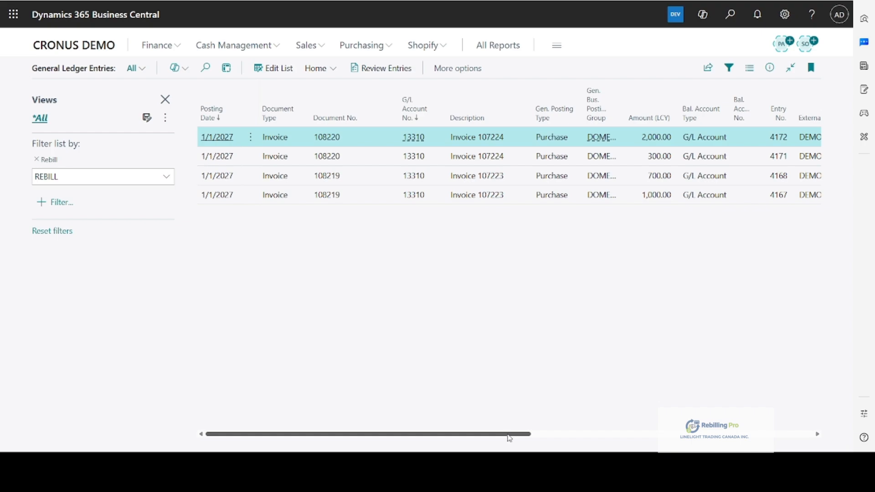
# Examine the rebilled customer, vendor and purchase invoice columns of the filtered entries and show the list's sharing options.
pyautogui.moveTo(509, 438); pyautogui.dragTo(845, 447)
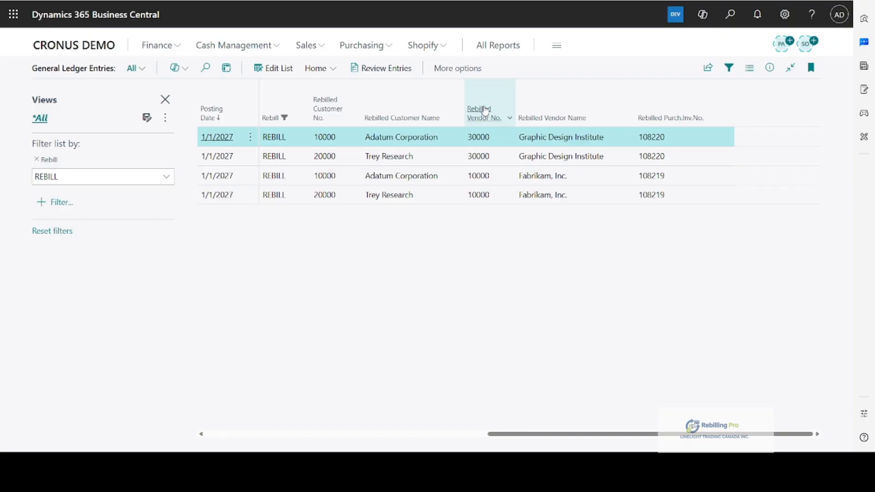
pyautogui.moveTo(483, 113)
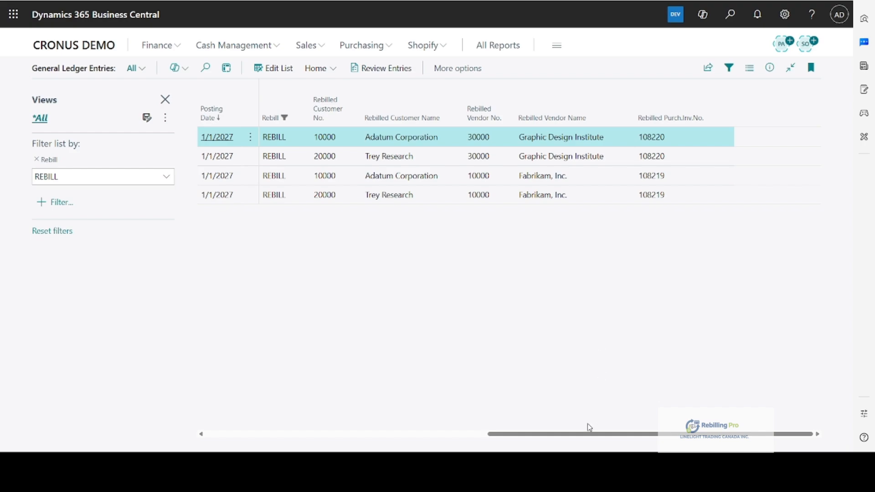
pyautogui.moveTo(588, 437); pyautogui.dragTo(668, 445)
pyautogui.click(708, 69)
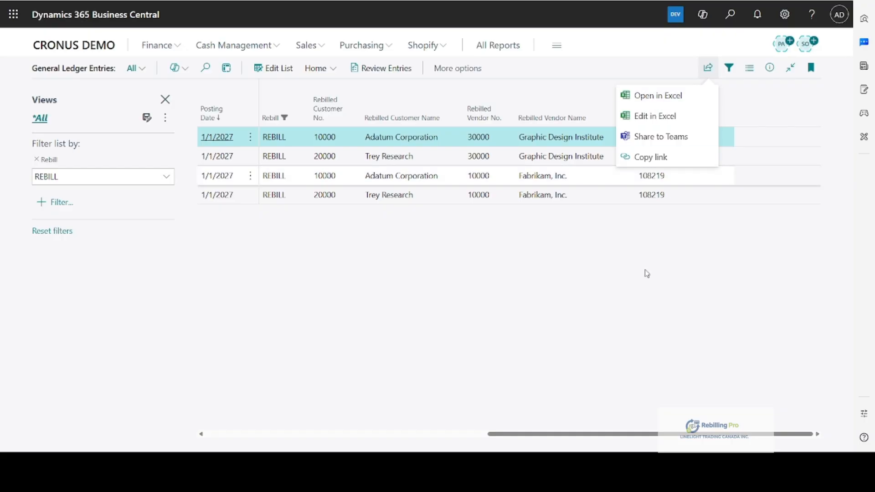
# Leave the General Ledger Entries for the CRONUS DEMO home page and open the Sales Invoices list.
pyautogui.click(646, 319)
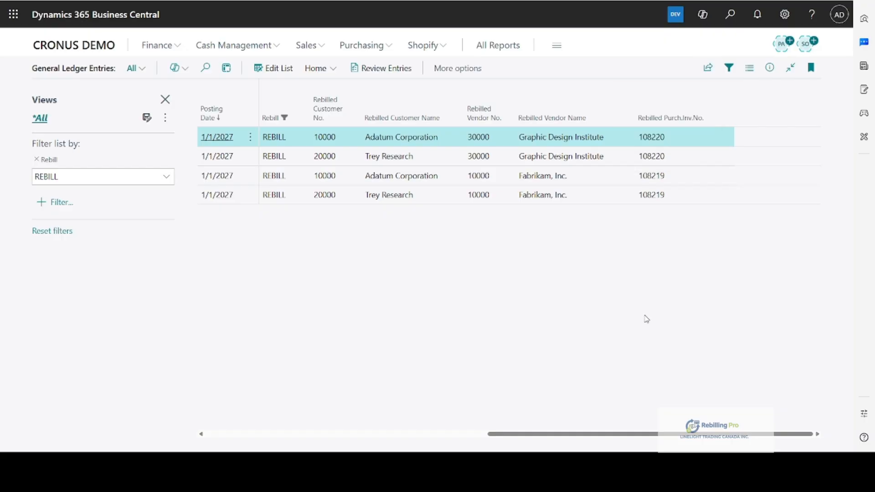
pyautogui.click(73, 49)
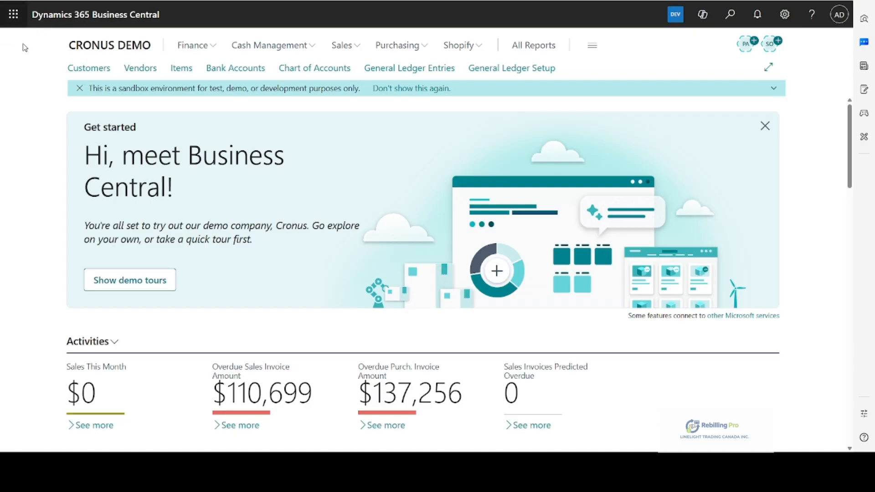
pyautogui.click(357, 48)
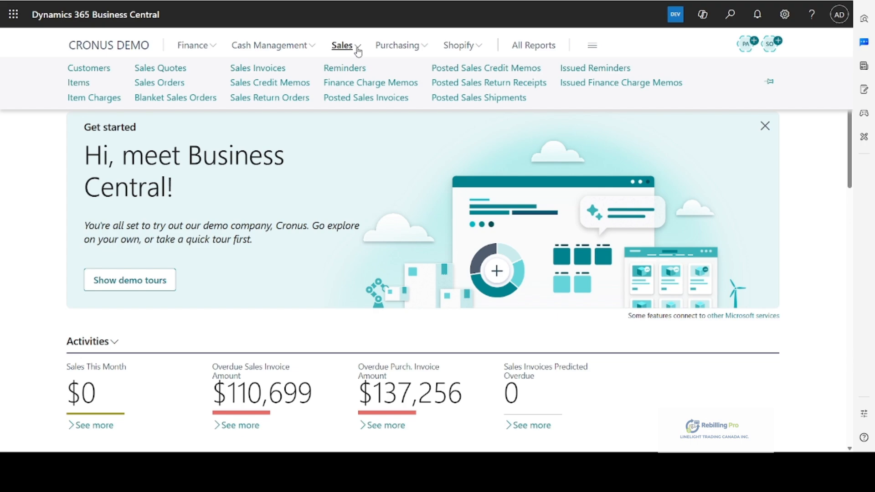
pyautogui.click(256, 73)
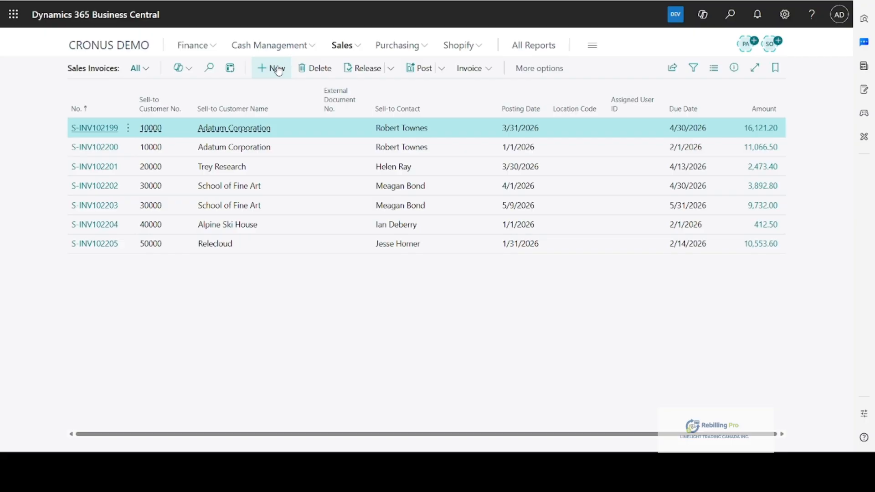
# Create a new sales invoice for customer Adatum Corporation.
pyautogui.click(278, 71)
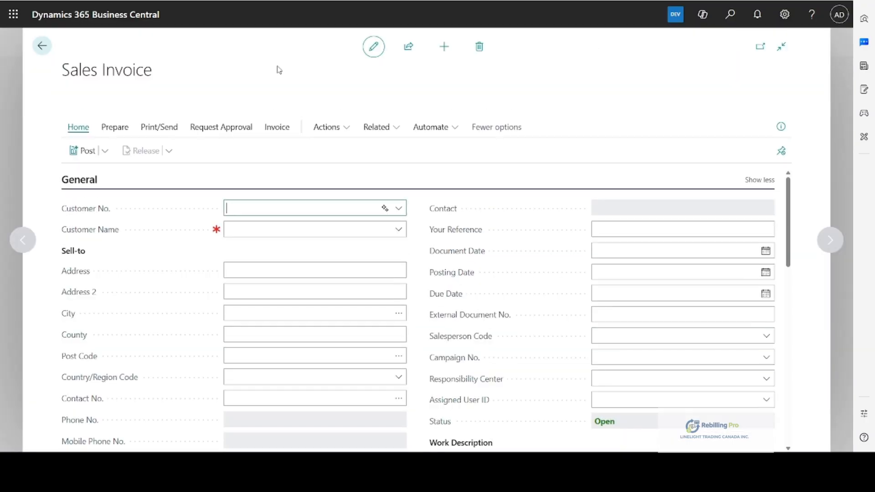
pyautogui.click(399, 208)
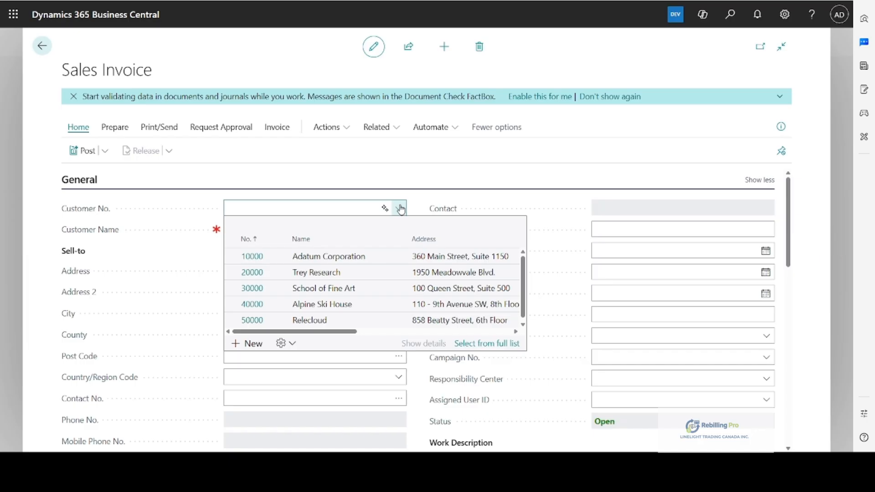
pyautogui.click(271, 263)
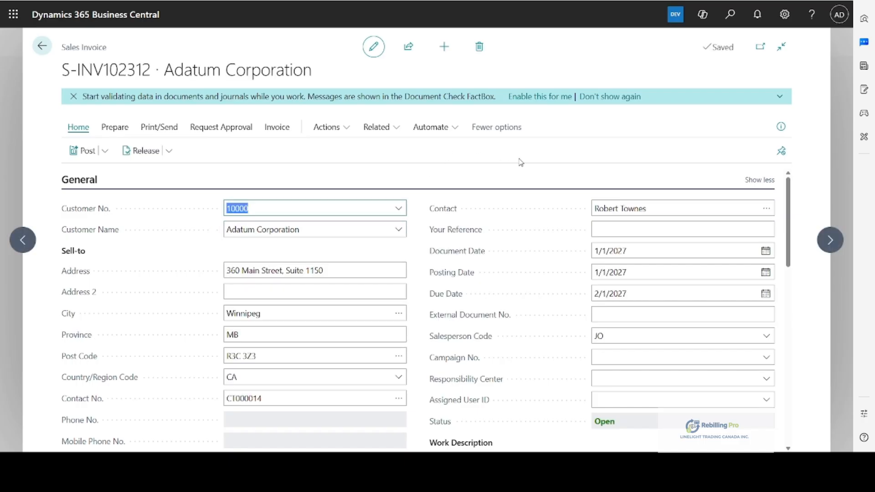
# Check the new sales invoice for Adatum Corporation's rebilling records and go through the reported amounts and record details.
pyautogui.scroll(-10, 529, 242)
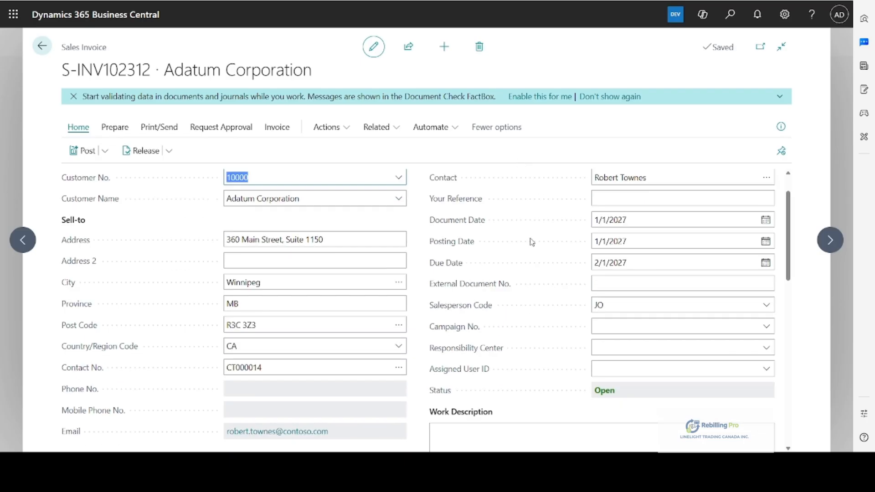
pyautogui.scroll(2, 410, 195)
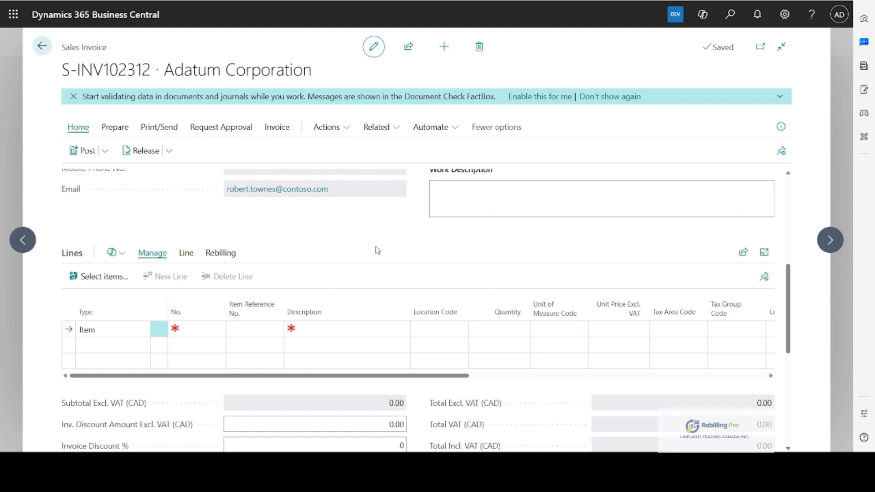
pyautogui.scroll(5, 377, 251)
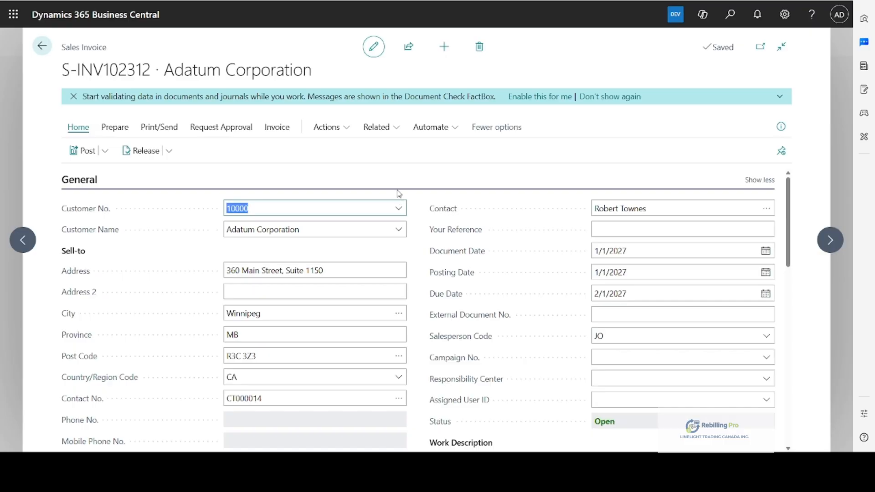
pyautogui.scroll(-4, 399, 193)
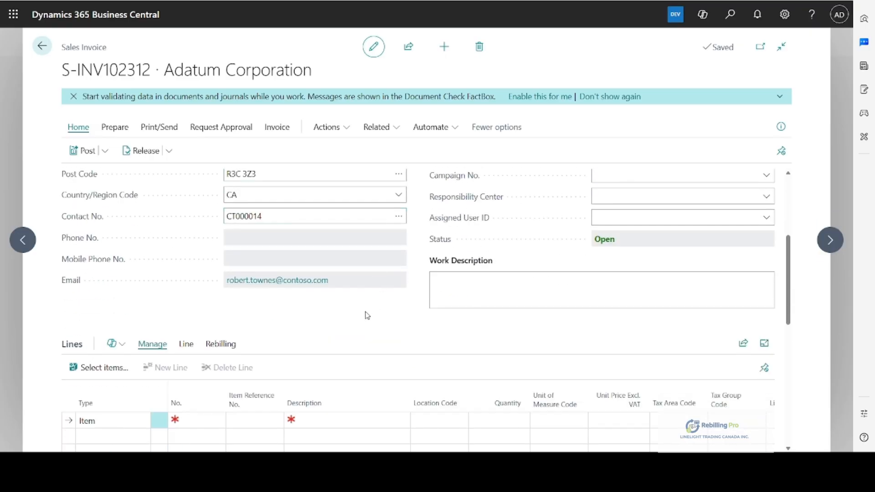
pyautogui.click(221, 344)
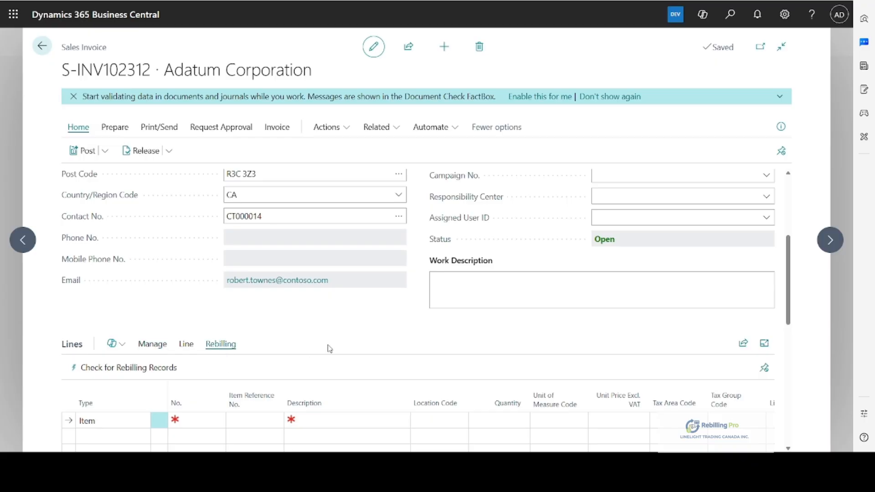
pyautogui.scroll(-2, 326, 347)
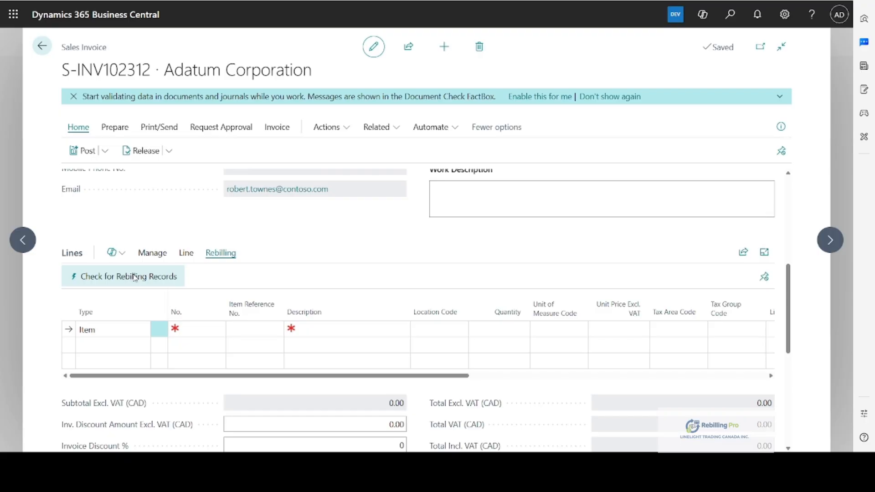
pyautogui.click(132, 276)
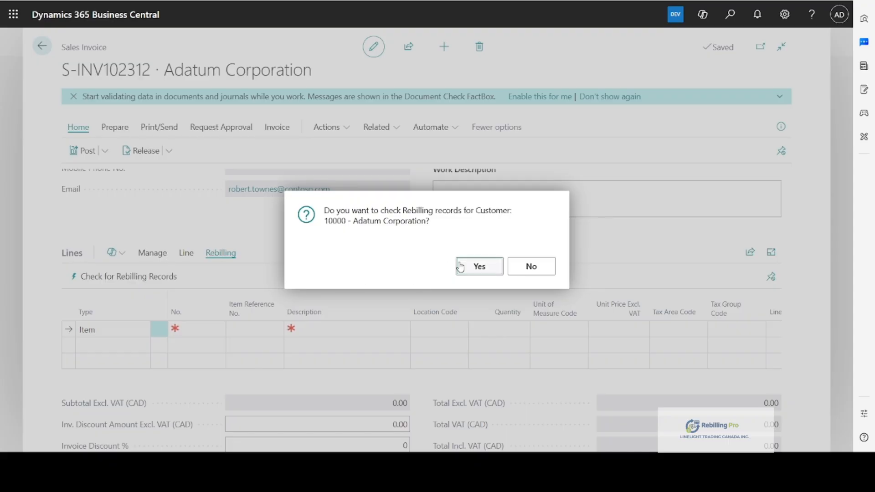
pyautogui.click(474, 274)
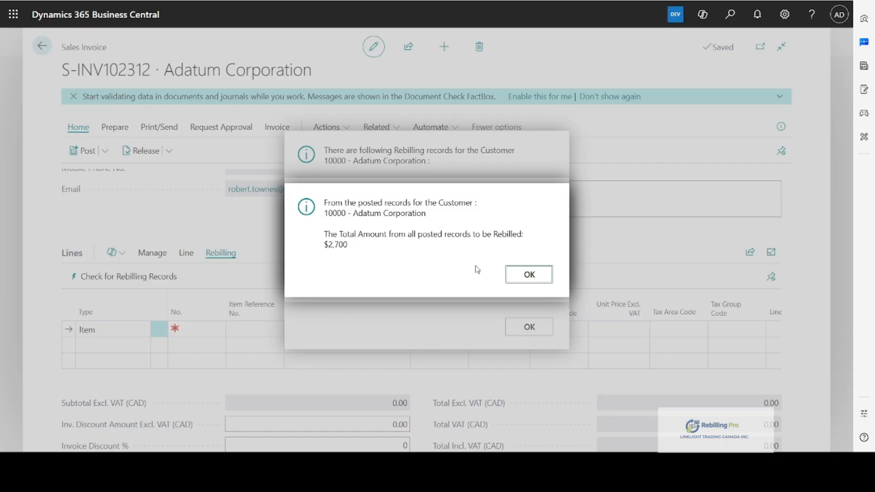
pyautogui.click(528, 274)
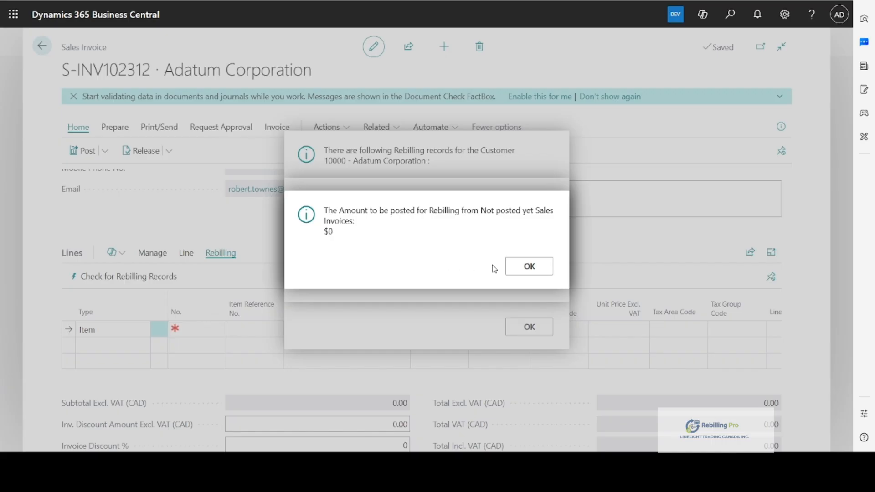
pyautogui.click(527, 267)
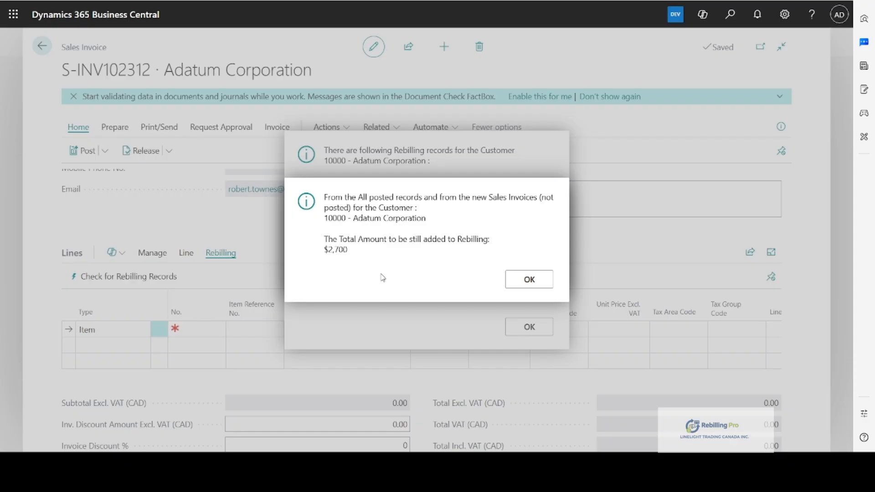
pyautogui.click(529, 279)
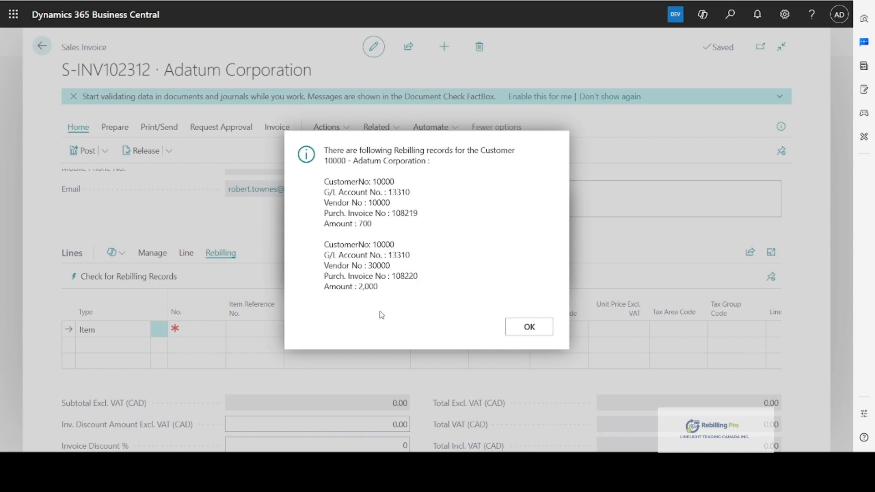
pyautogui.click(528, 327)
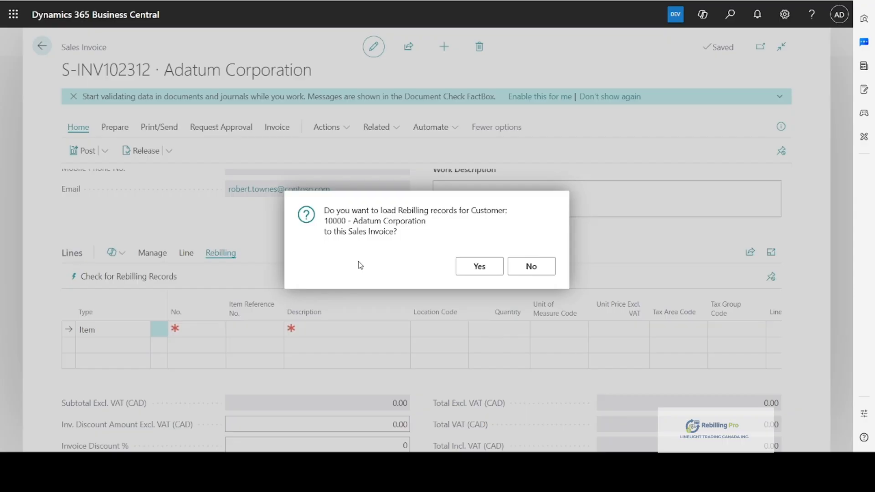
# Load Adatum Corporation's rebilling records into the lines of the sales invoice.
pyautogui.click(480, 271)
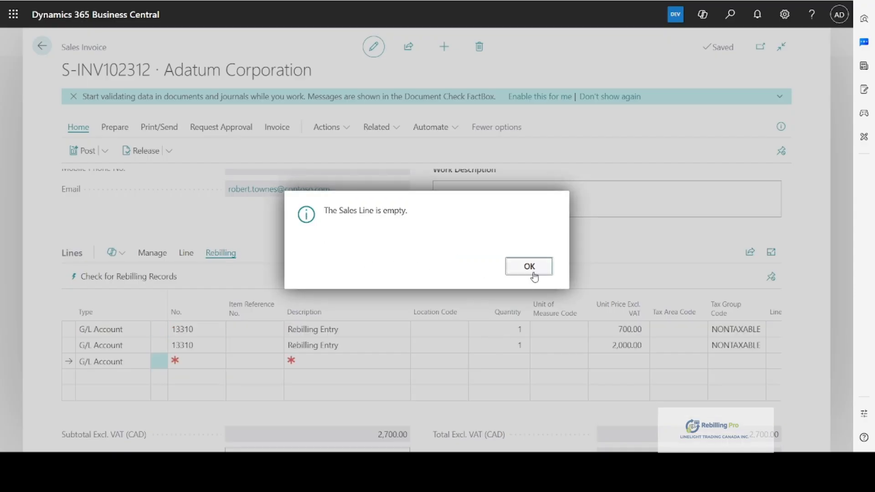
pyautogui.click(530, 271)
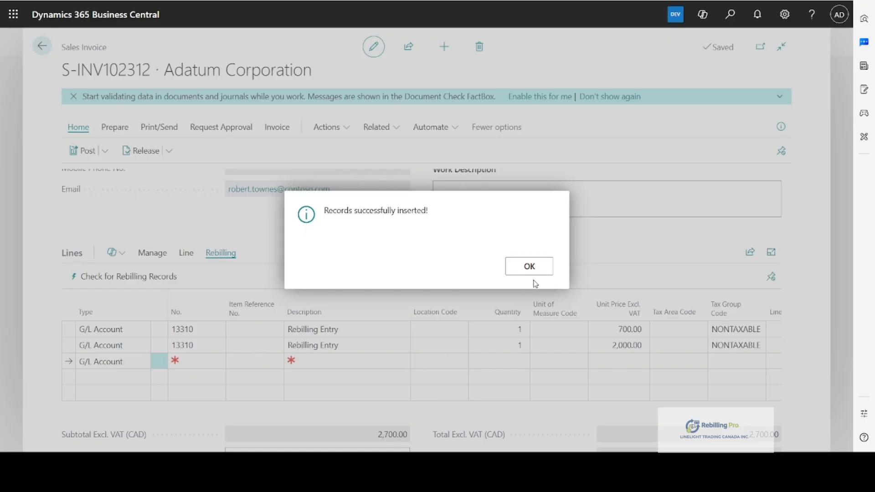
pyautogui.click(529, 268)
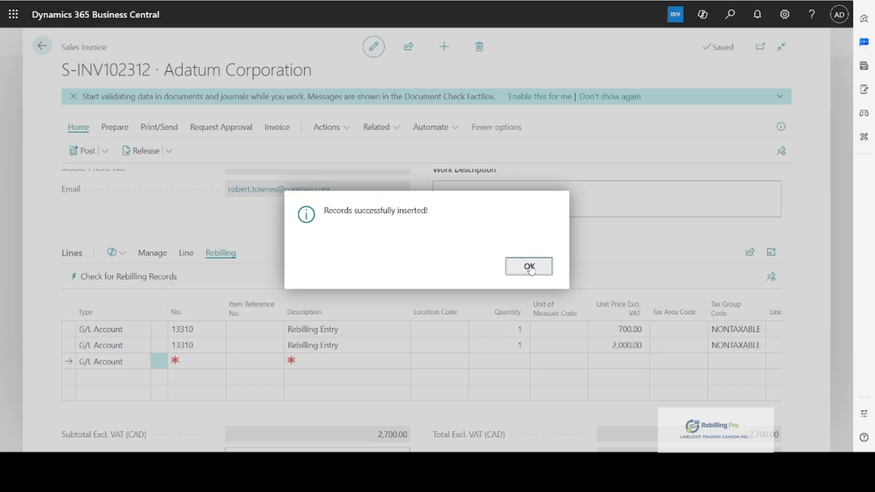
pyautogui.click(530, 269)
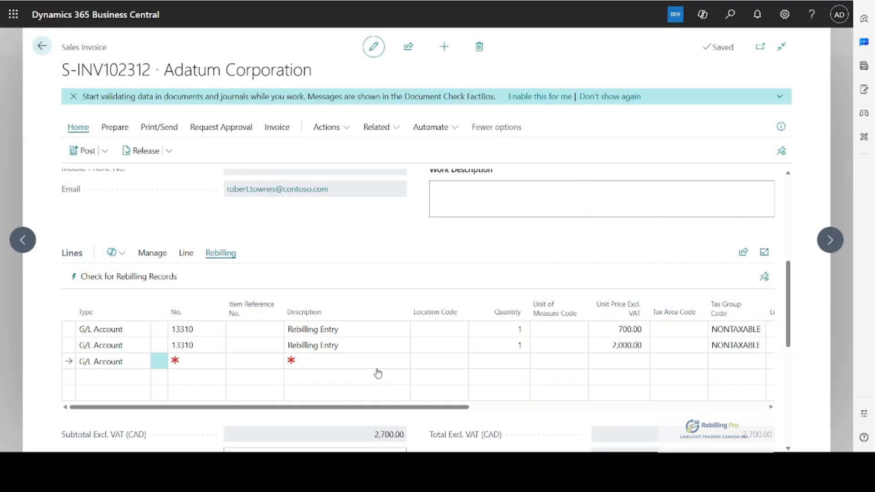
# Set the Unit Price Excl. VAT of the first Rebilling Entry line to 600.00.
pyautogui.click(361, 351)
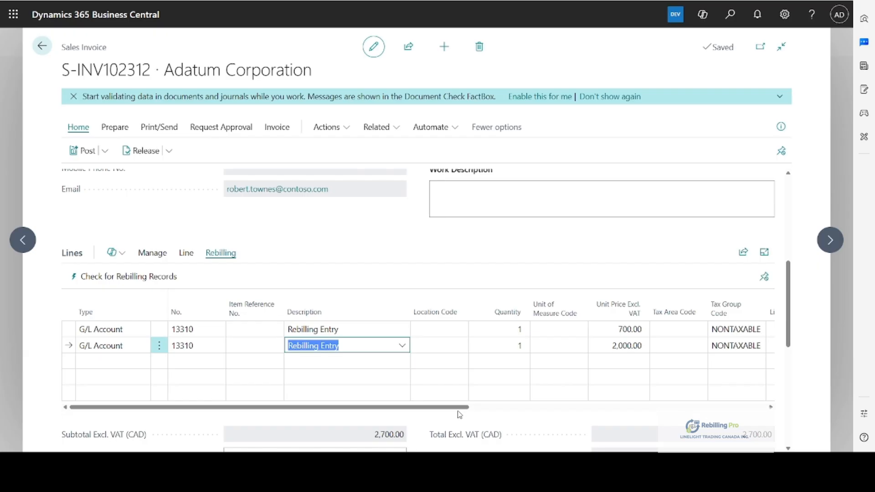
pyautogui.moveTo(457, 409); pyautogui.dragTo(379, 406)
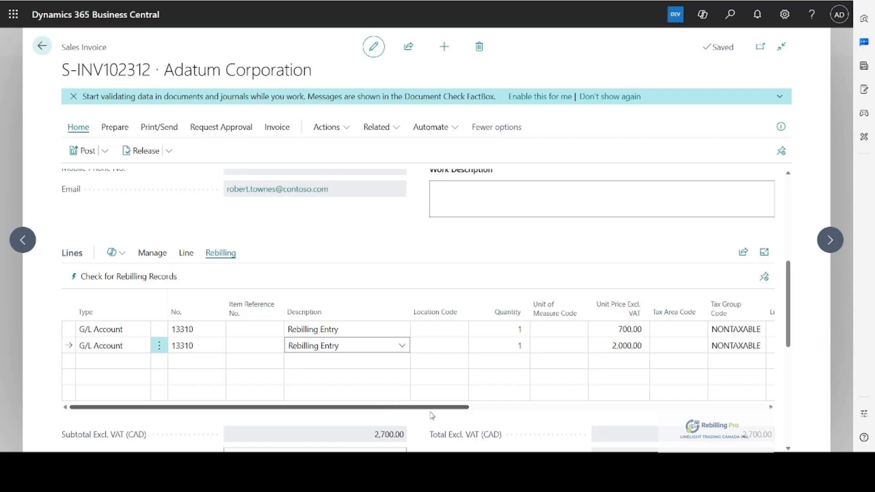
pyautogui.moveTo(438, 408); pyautogui.dragTo(488, 410)
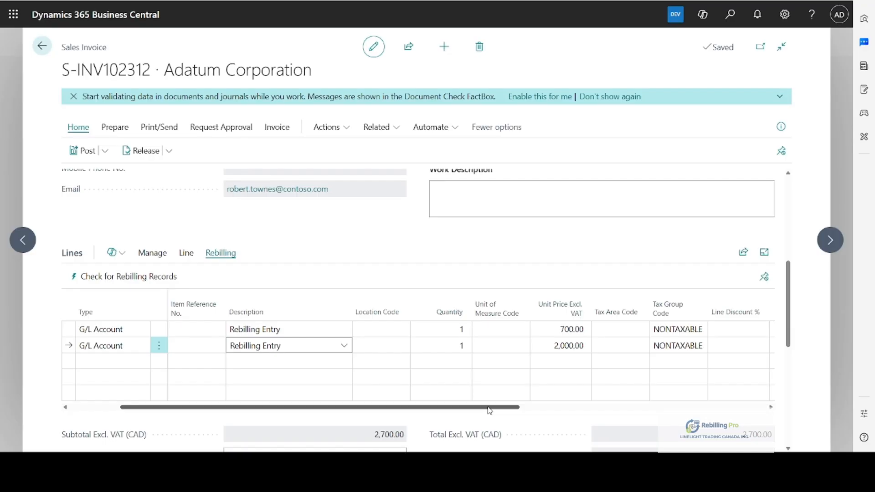
pyautogui.click(560, 332)
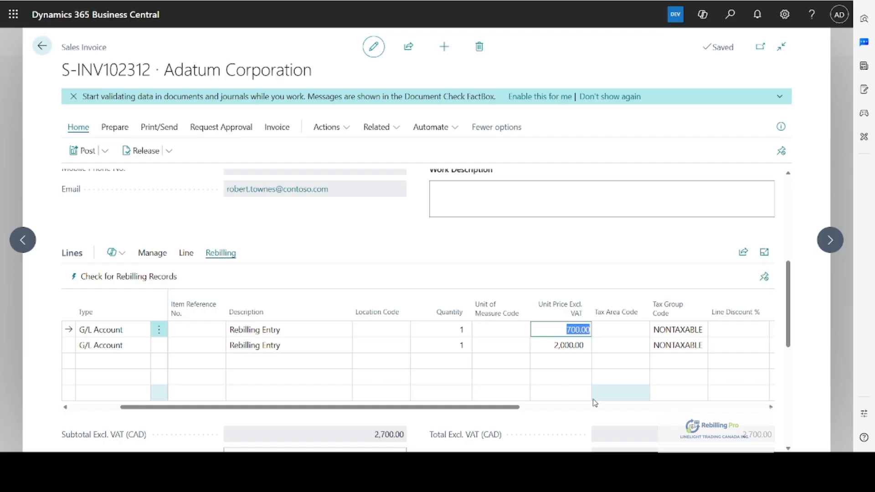
pyautogui.moveTo(496, 405); pyautogui.dragTo(542, 412)
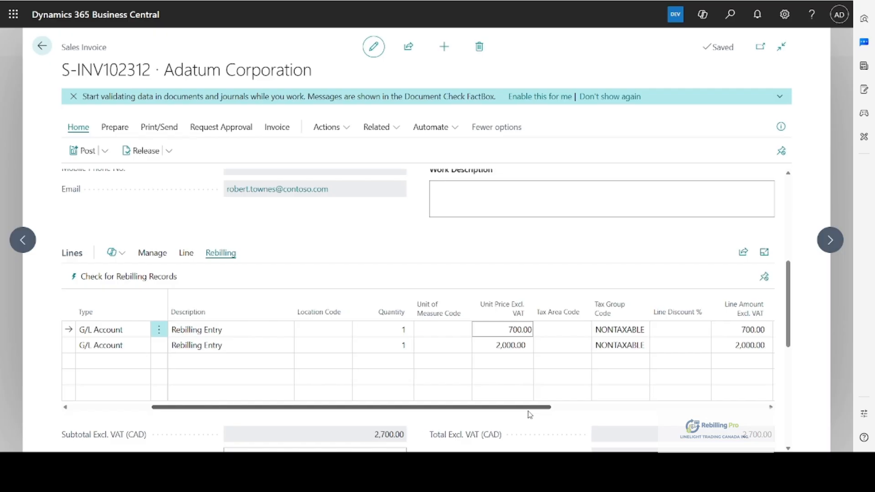
pyautogui.click(509, 329)
pyautogui.press('Delete')
pyautogui.write('6')
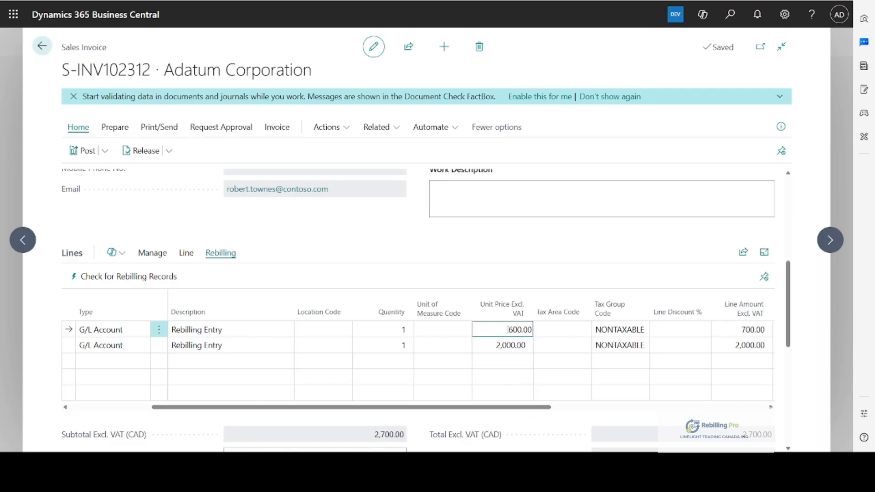
pyautogui.press('Tab')
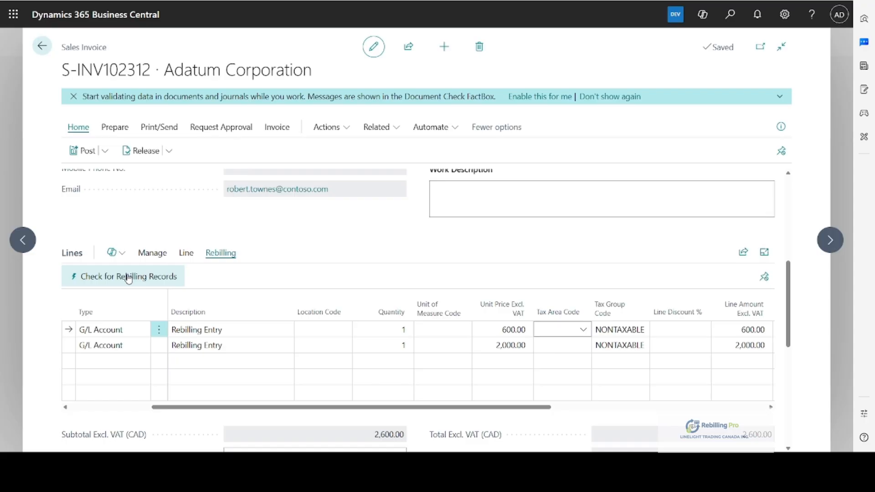
# Check Adatum Corporation's rebilling records again and load the remaining record into the sales invoice lines.
pyautogui.click(129, 277)
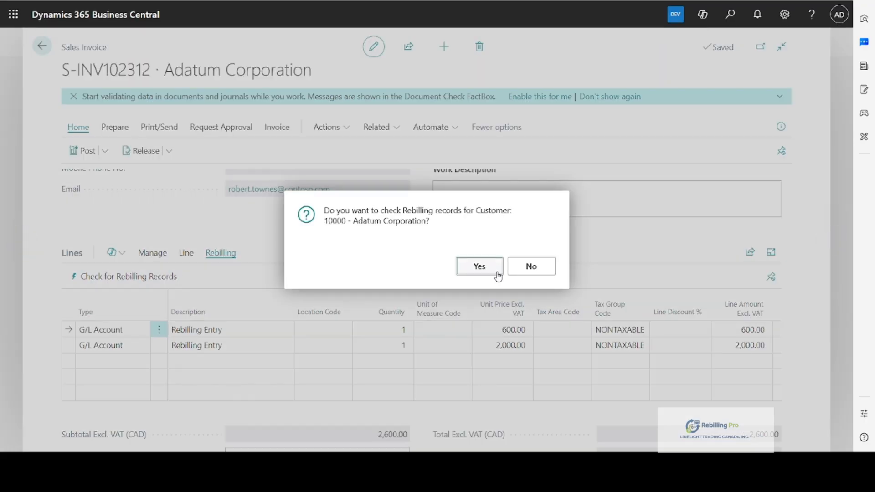
pyautogui.click(479, 266)
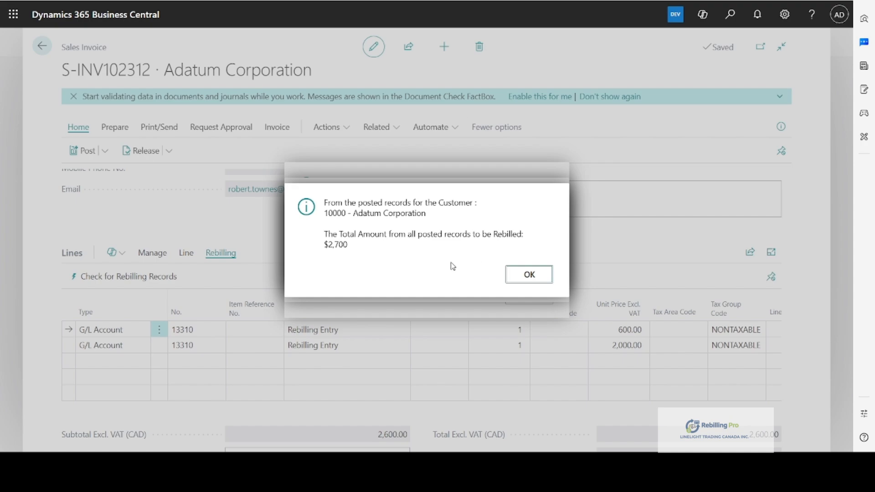
pyautogui.click(523, 277)
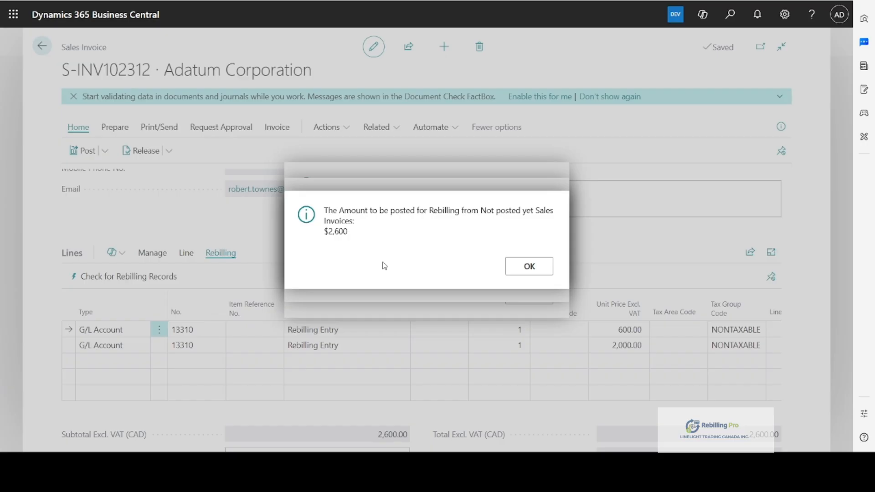
pyautogui.click(530, 268)
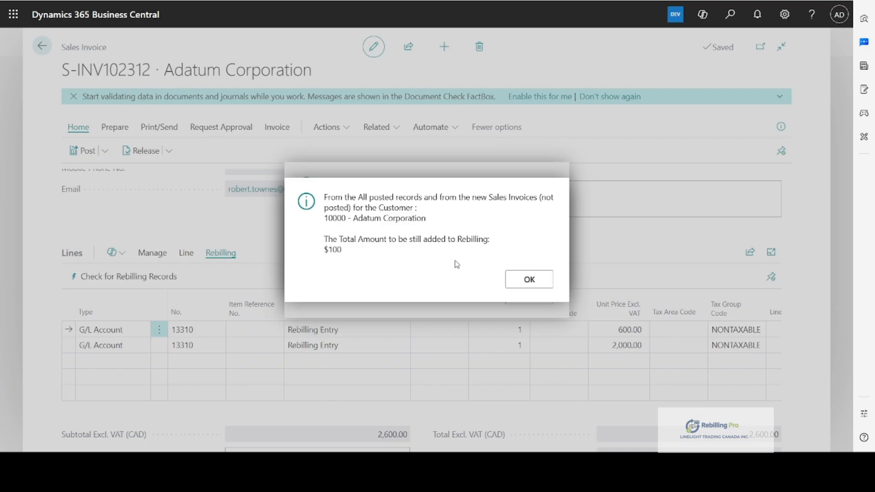
pyautogui.click(529, 281)
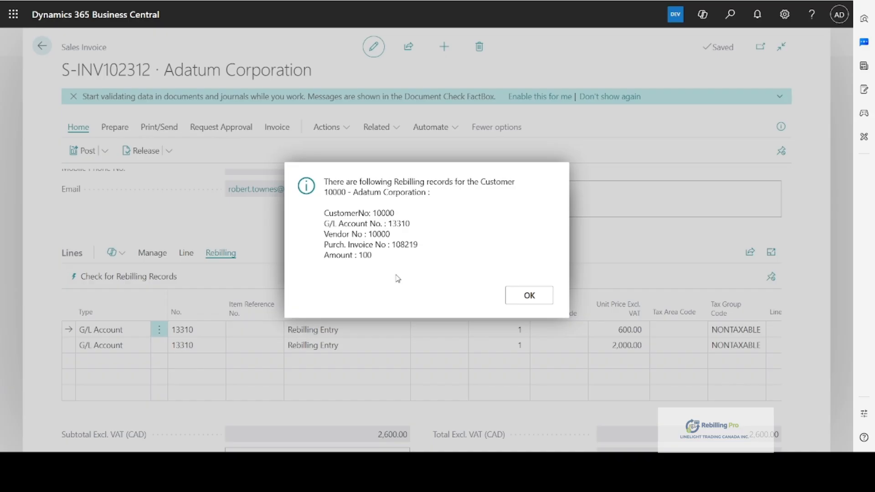
pyautogui.click(528, 301)
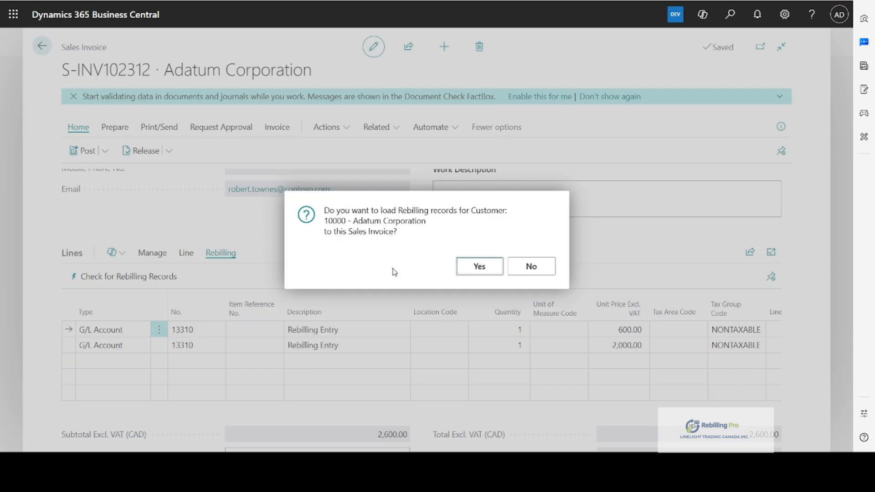
pyautogui.click(533, 270)
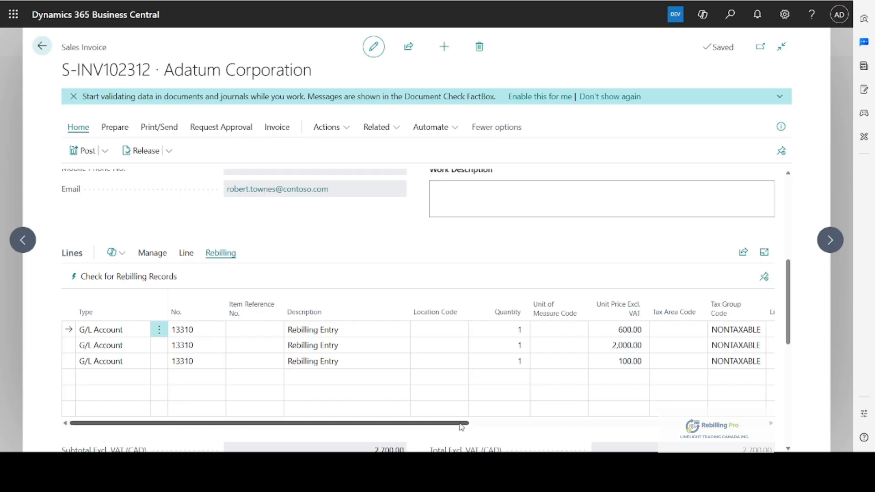
pyautogui.moveTo(461, 427); pyautogui.dragTo(327, 429)
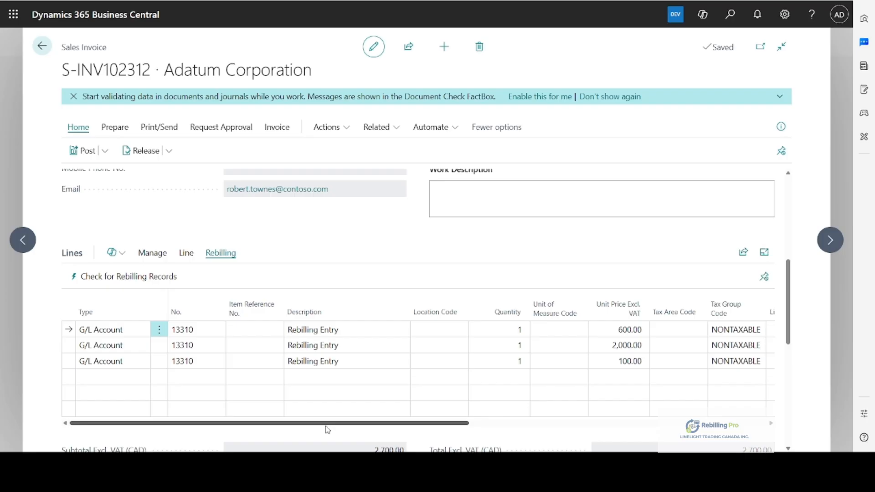
# Set the Unit Price Excl. VAT of the third Rebilling Entry line to 200.00.
pyautogui.click(612, 362)
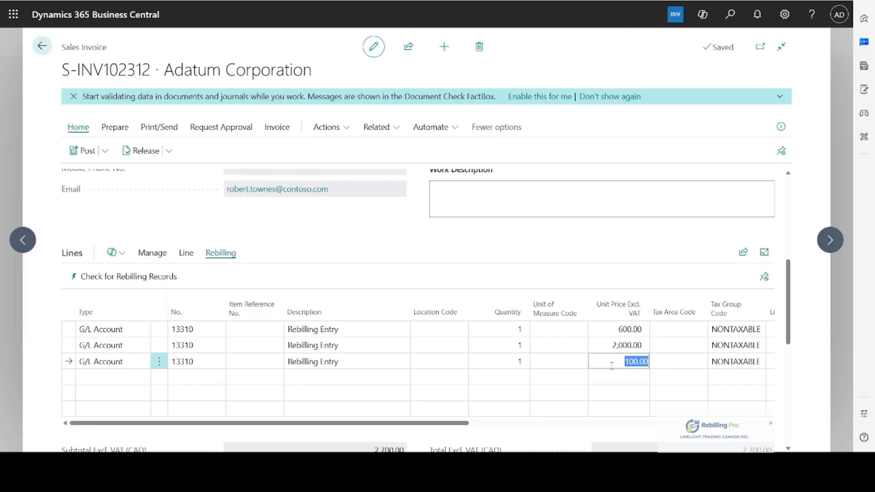
pyautogui.click(623, 363)
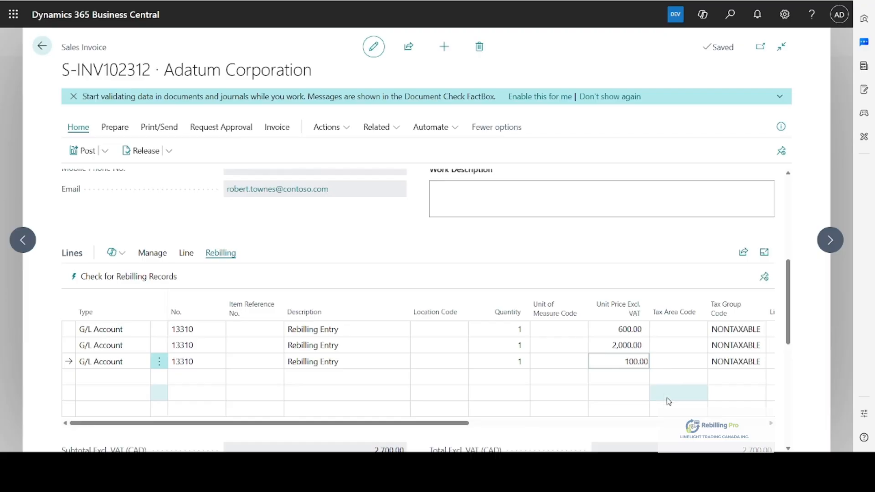
pyautogui.write('2')
pyautogui.press('Tab')
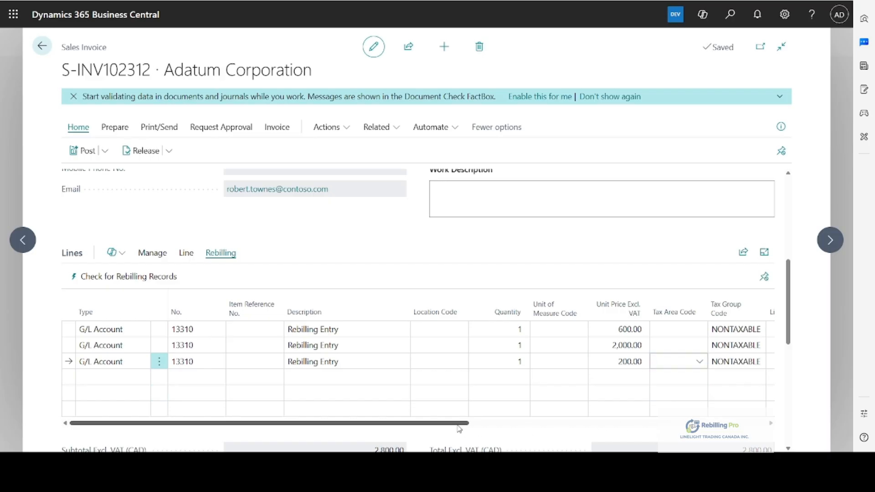
pyautogui.moveTo(458, 427); pyautogui.dragTo(476, 431)
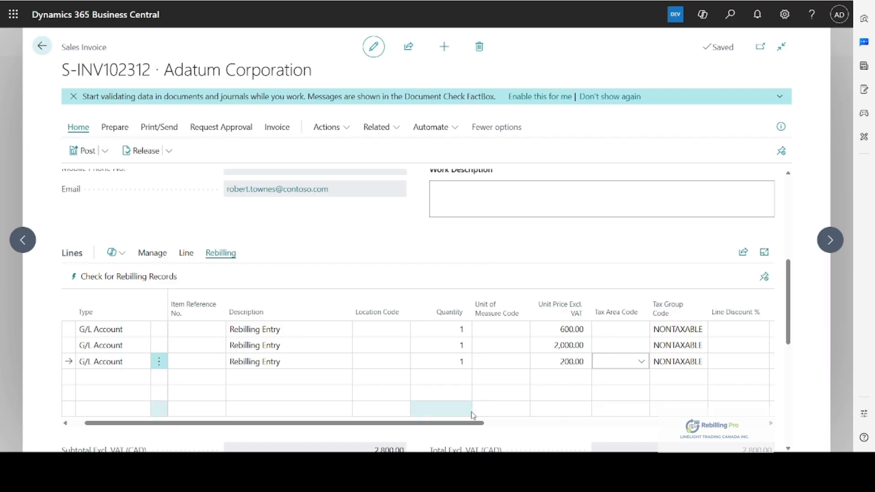
# Check the customer's rebilling records with the raised third line, going through the reported amounts and record details.
pyautogui.click(136, 276)
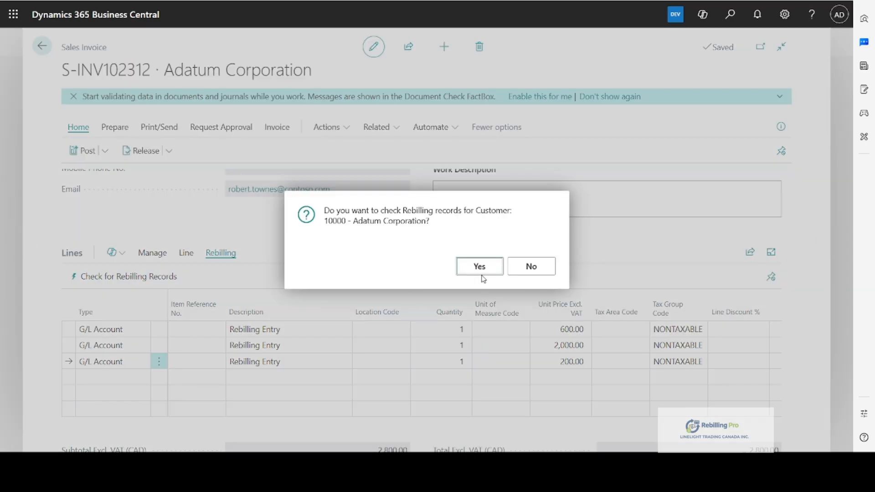
pyautogui.click(479, 268)
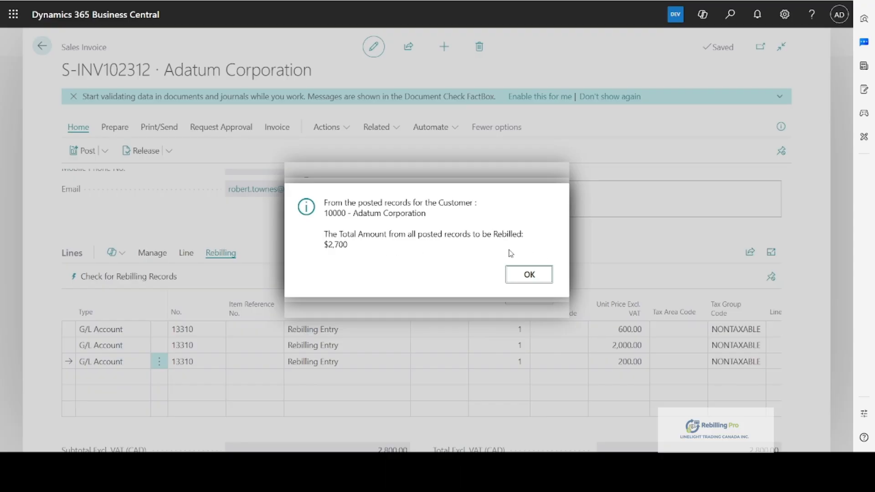
pyautogui.click(529, 275)
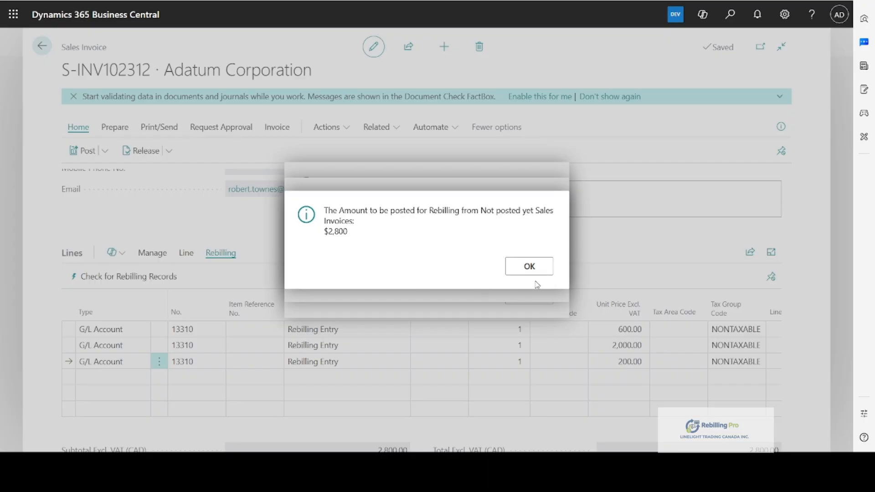
pyautogui.click(528, 269)
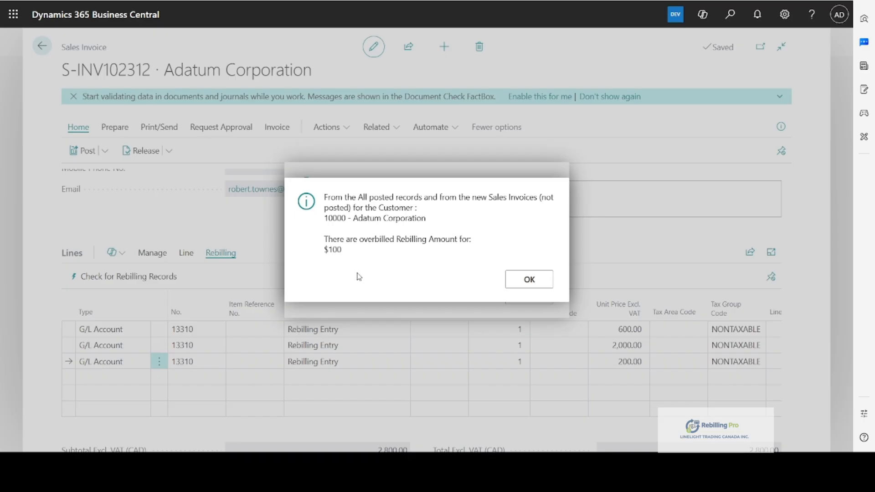
pyautogui.click(524, 284)
pyautogui.click(527, 293)
pyautogui.click(529, 293)
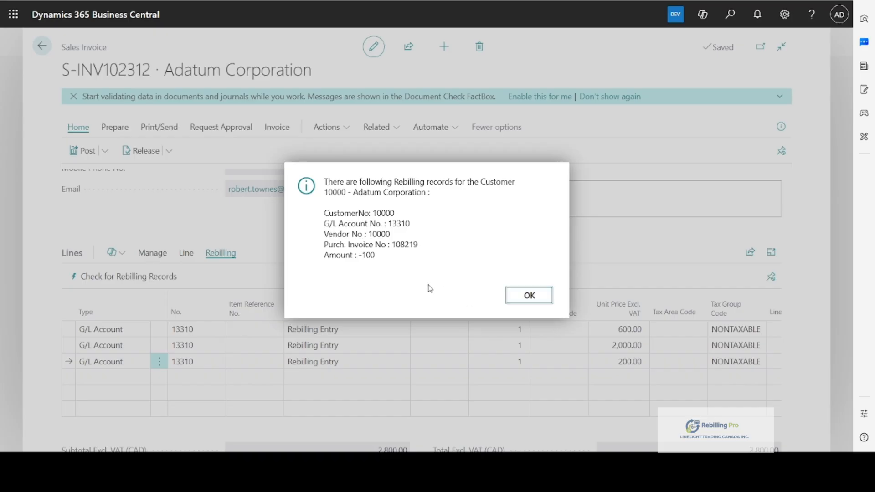
pyautogui.click(514, 295)
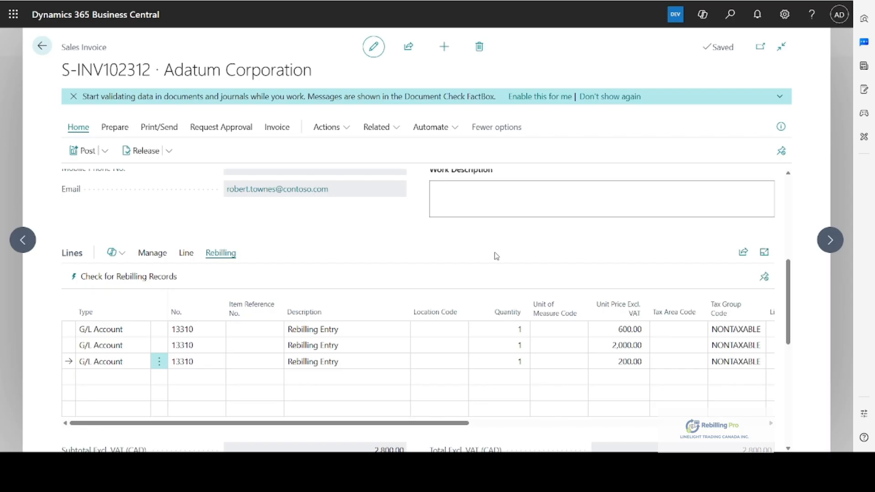
# Set the Unit Price Excl. VAT of the third Rebilling Entry line to 100.00.
pyautogui.click(599, 367)
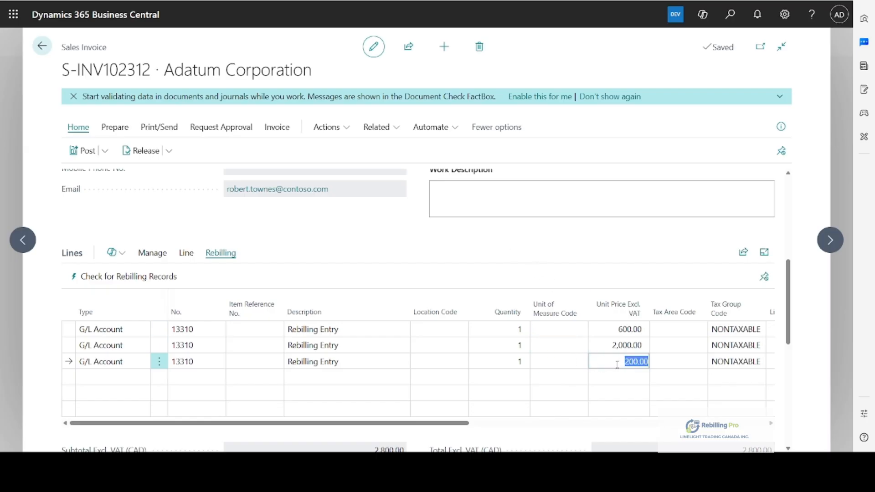
pyautogui.press('Home')
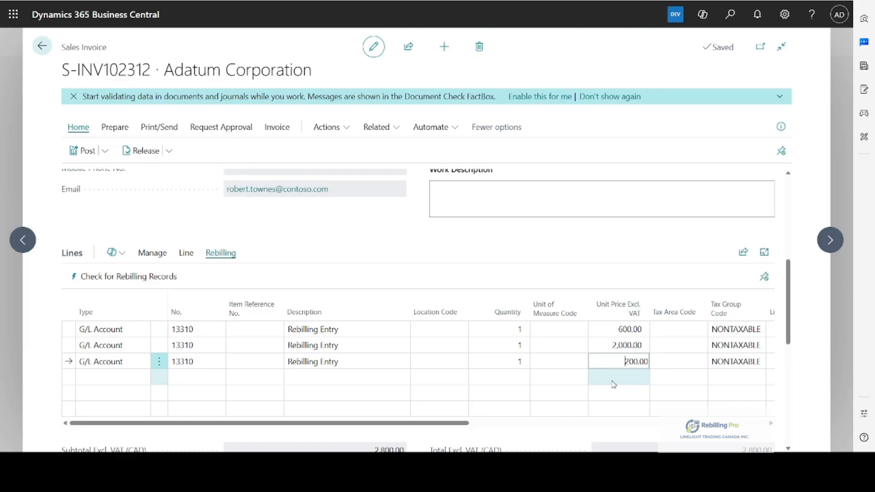
pyautogui.press('BackSpace')
pyautogui.click(408, 255)
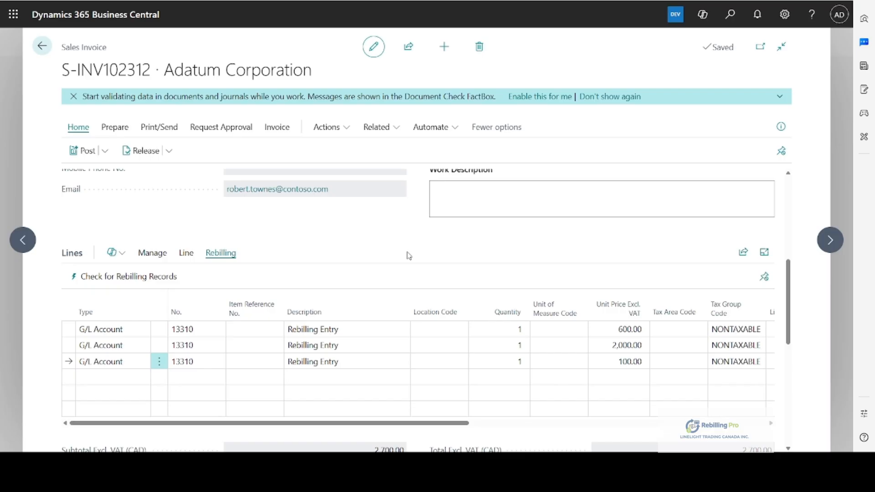
# Check Adatum Corporation's rebilling records against the corrected invoice lines and read through the reported amounts.
pyautogui.click(129, 283)
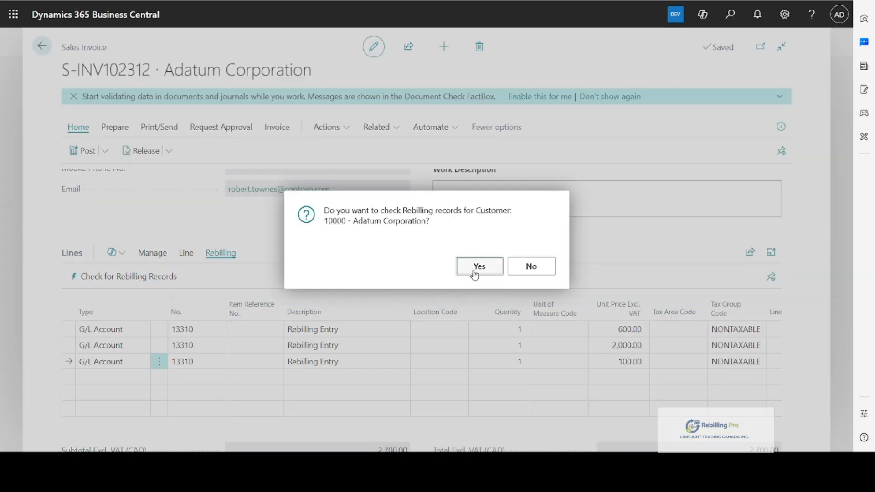
pyautogui.click(474, 273)
pyautogui.click(529, 273)
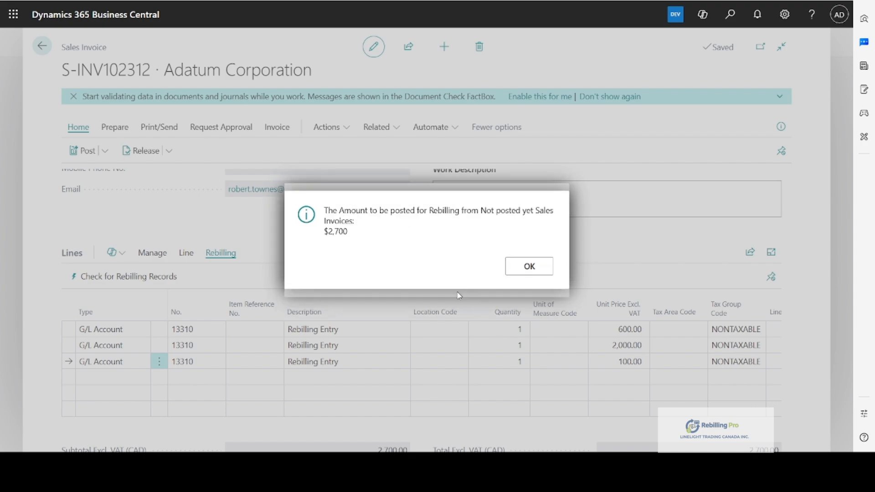
pyautogui.click(528, 267)
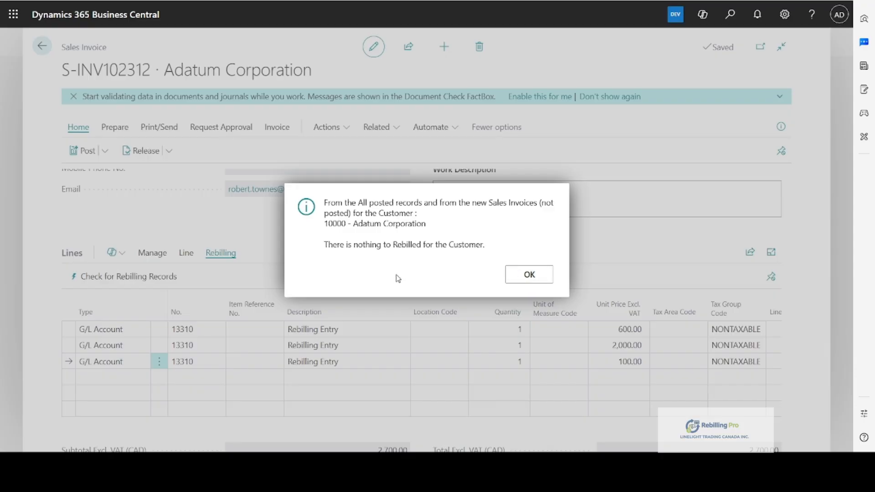
pyautogui.click(519, 279)
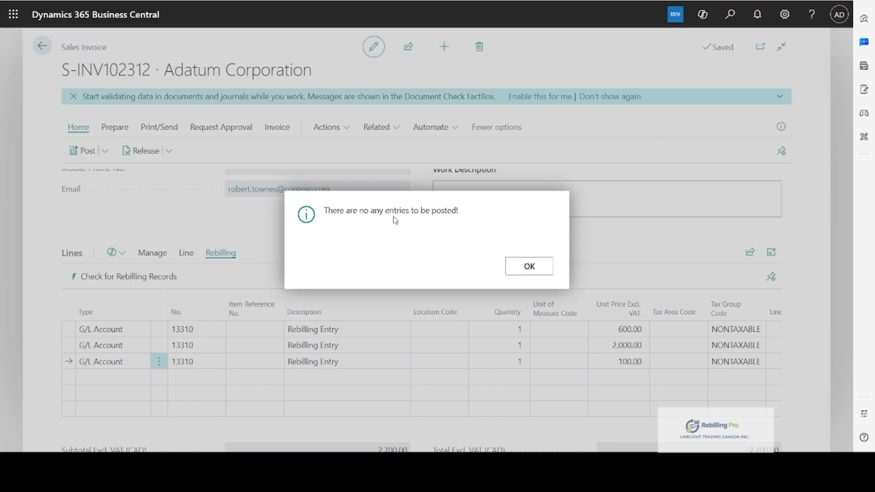
pyautogui.click(530, 266)
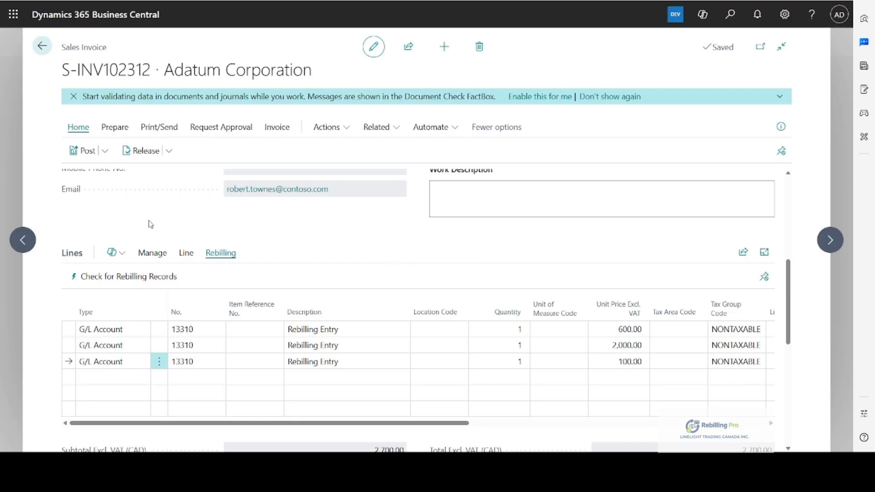
# Try to preview the invoice's posting and set its Salesperson Code to BC, recalculating the document dimensions.
pyautogui.click(107, 153)
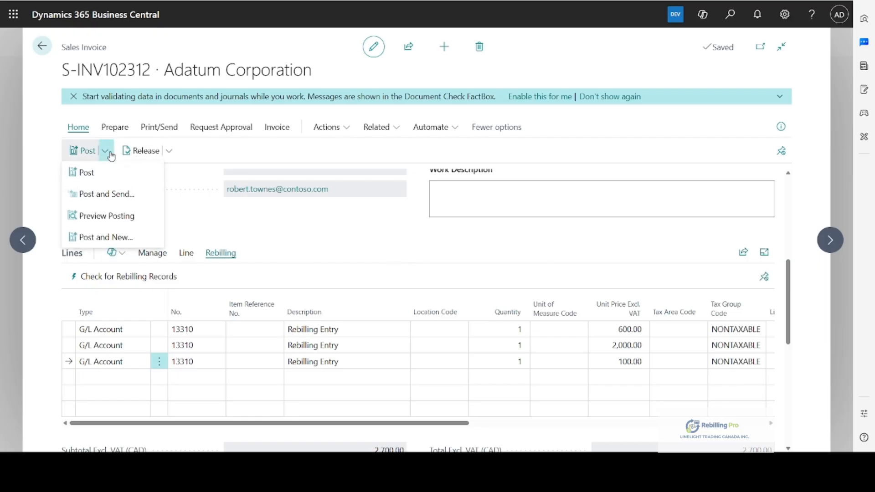
pyautogui.click(112, 216)
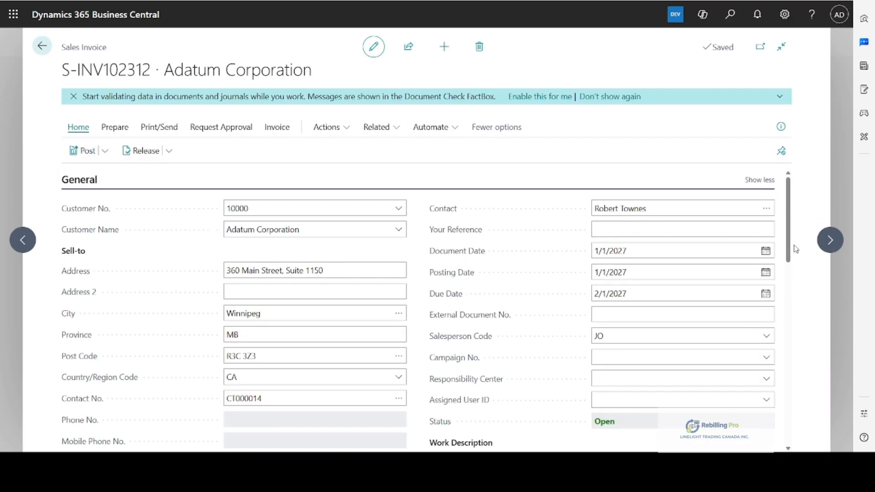
pyautogui.scroll(-2, 796, 248)
pyautogui.click(709, 292)
pyautogui.click(766, 285)
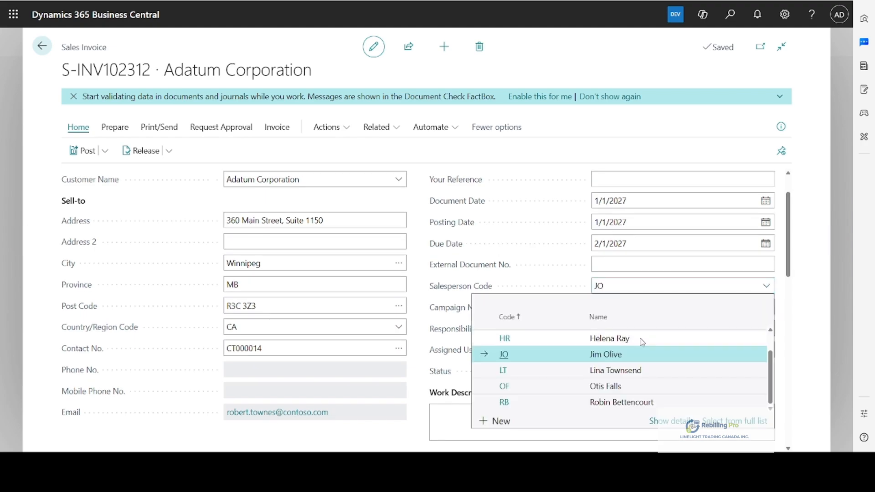
pyautogui.scroll(2, 522, 341)
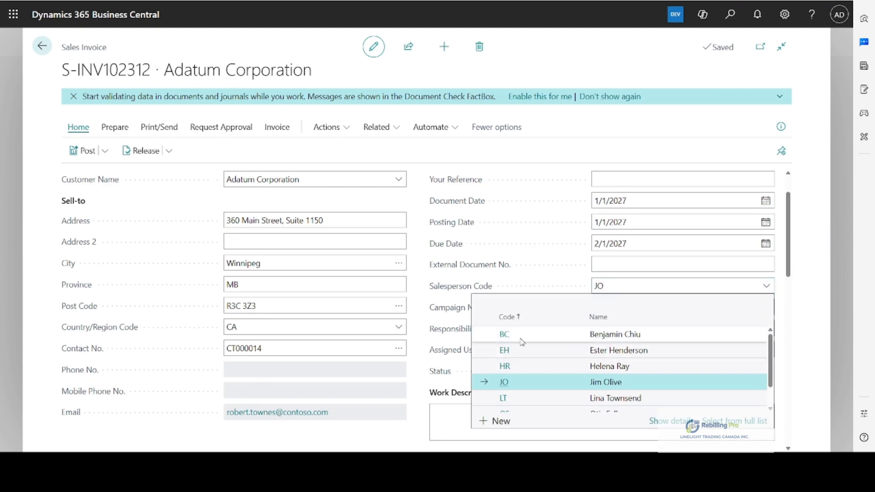
pyautogui.click(522, 340)
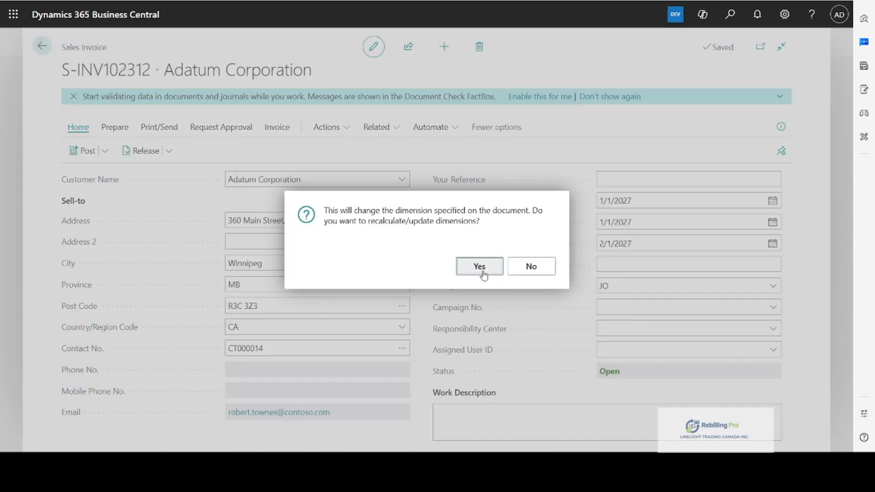
pyautogui.click(484, 275)
pyautogui.click(478, 269)
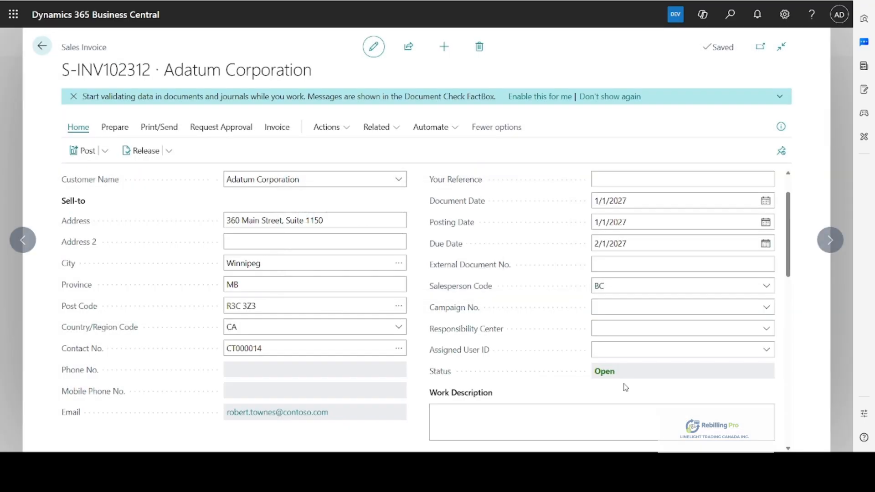
# Preview the posting of the Adatum Corporation sales invoice to examine its related entries.
pyautogui.moveTo(793, 220); pyautogui.dragTo(800, 283)
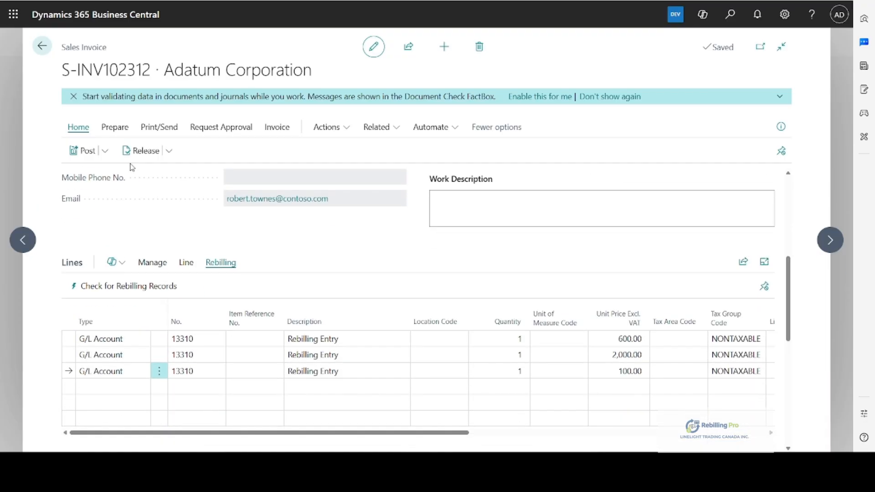
pyautogui.click(106, 152)
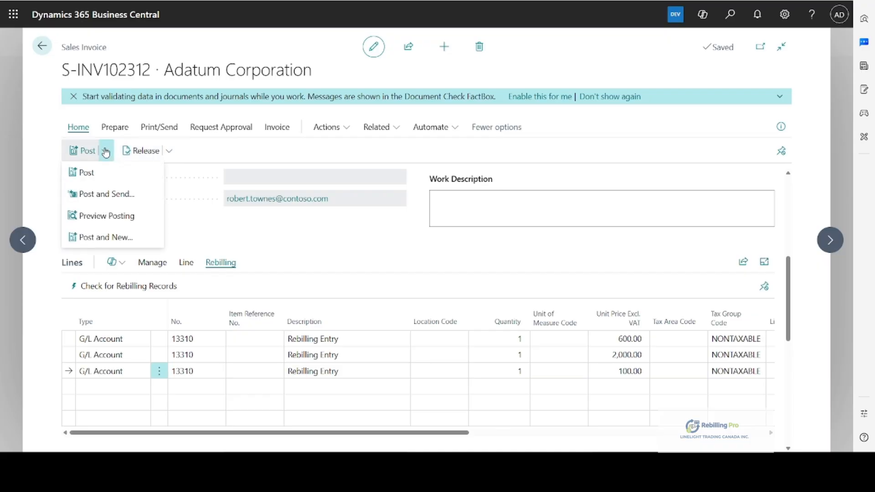
pyautogui.click(109, 215)
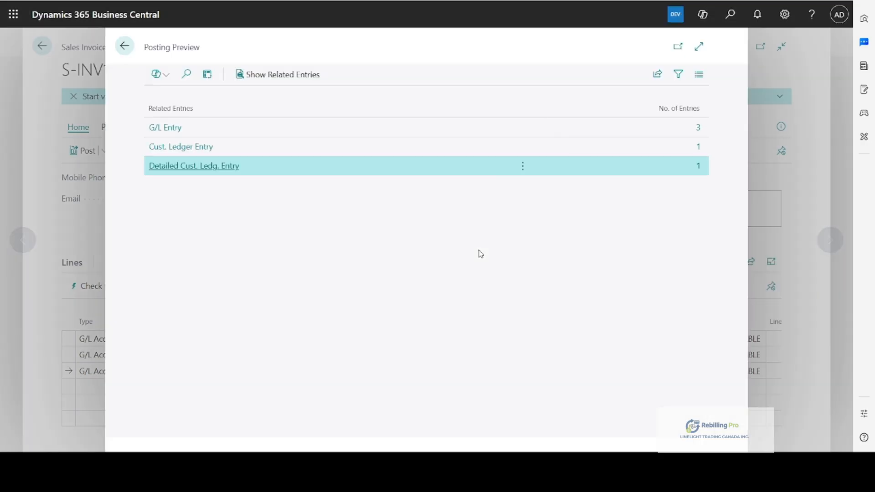
# Close the posting preview, post the Adatum Corporation sales invoice, and open the resulting posted invoice.
pyautogui.click(126, 47)
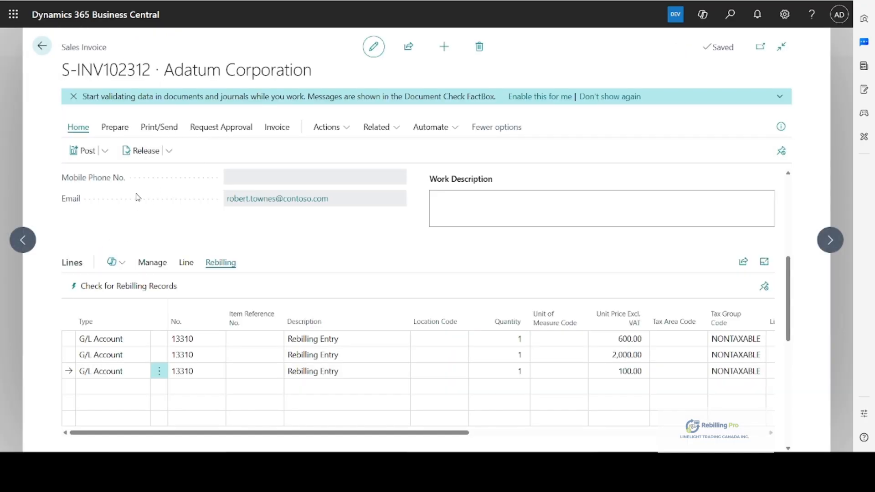
pyautogui.click(87, 151)
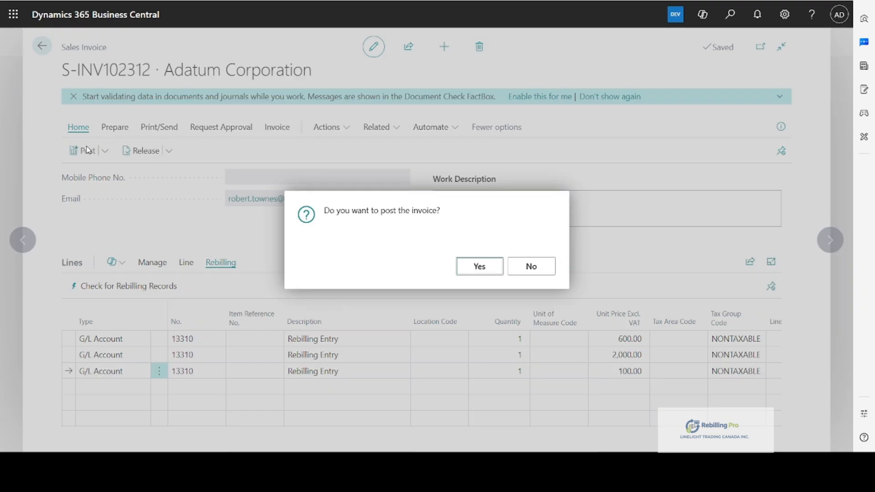
pyautogui.click(473, 269)
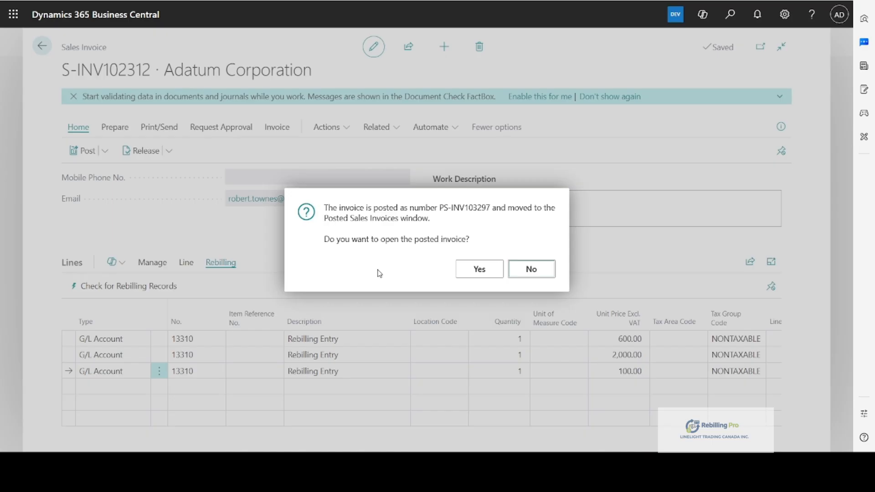
pyautogui.click(478, 275)
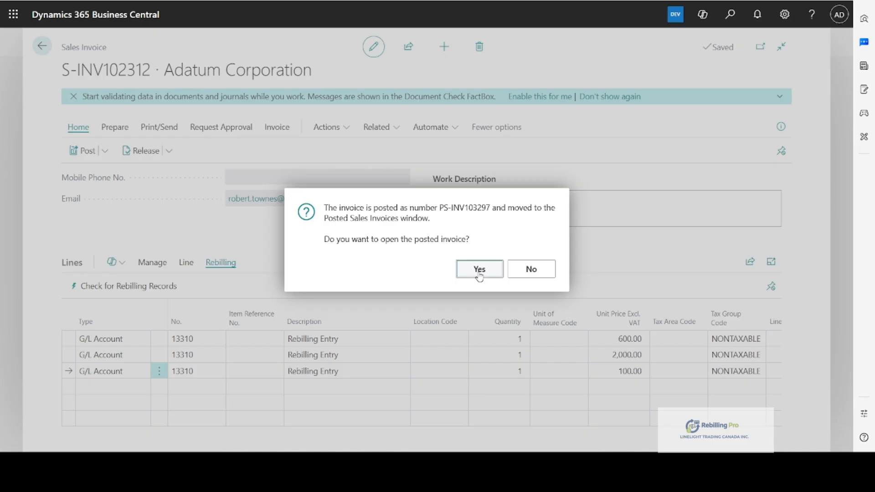
pyautogui.click(479, 276)
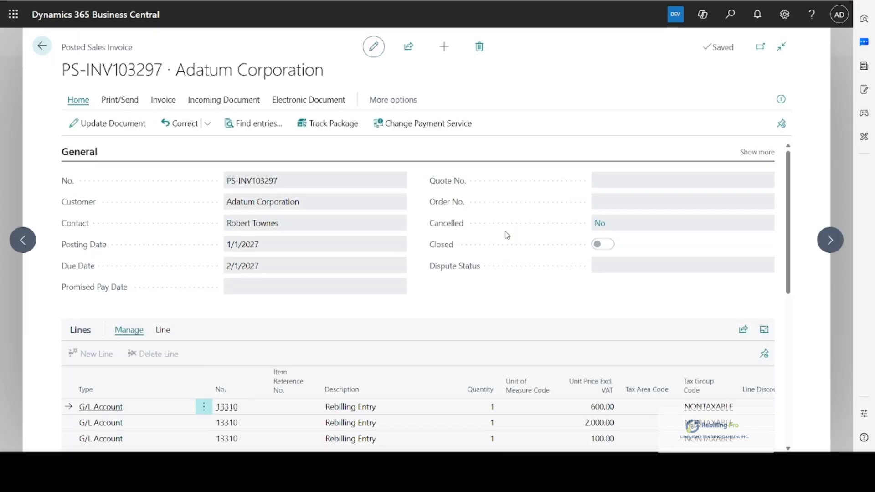
# Examine the posted sales invoice's lines, including the rebilled purchase invoice and vendor columns and the totals.
pyautogui.scroll(-1, 506, 235)
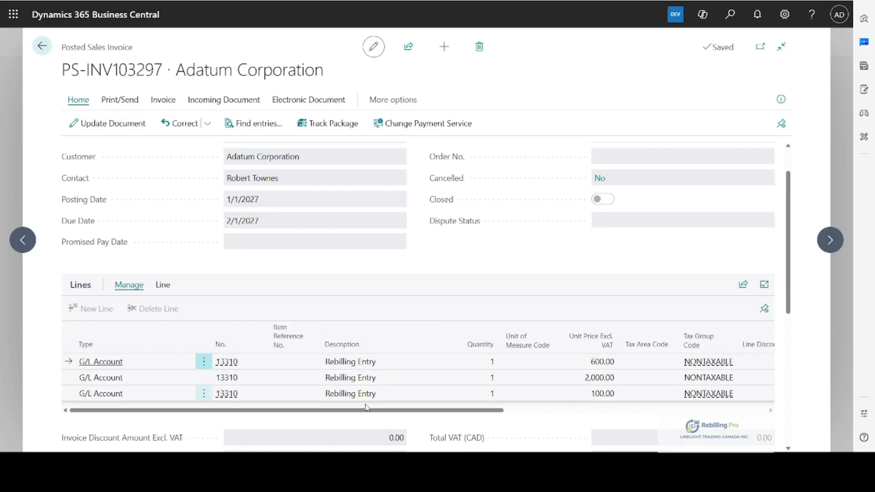
pyautogui.moveTo(436, 410); pyautogui.dragTo(705, 430)
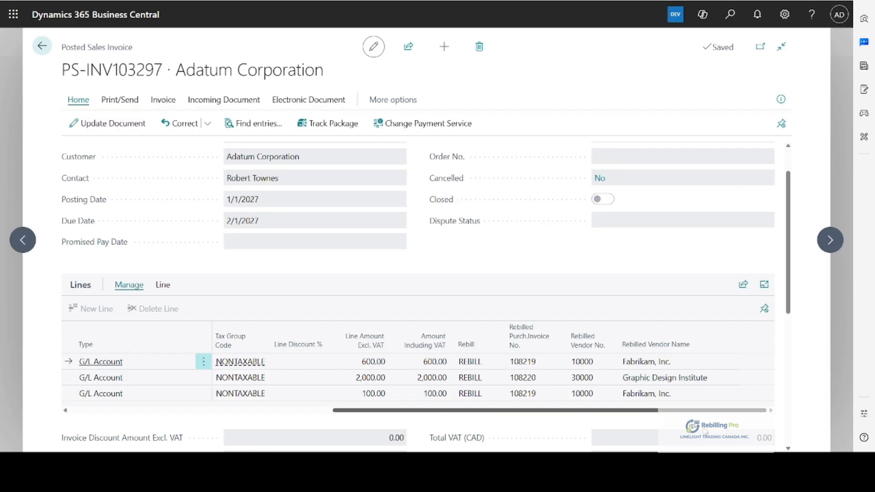
pyautogui.scroll(-1, 485, 367)
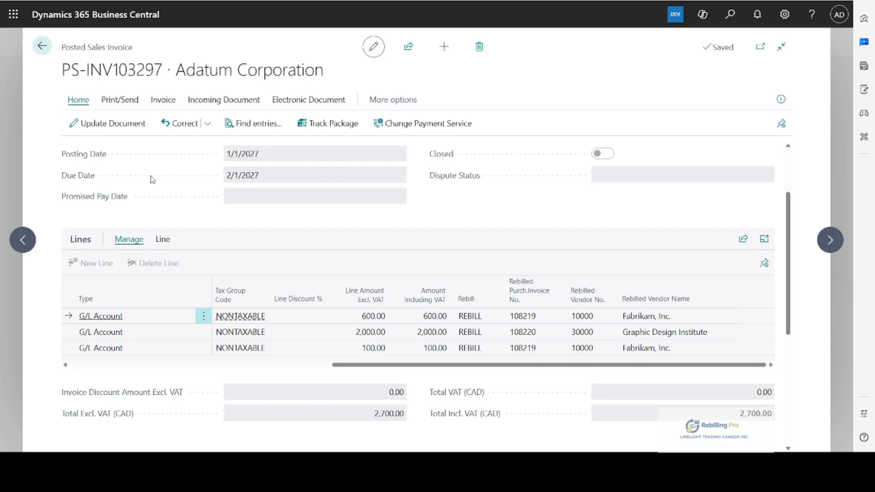
# Find the posted invoice's related entries, inspect the rebilling columns of its G/L entries, and return to the Sales Invoices list.
pyautogui.click(252, 127)
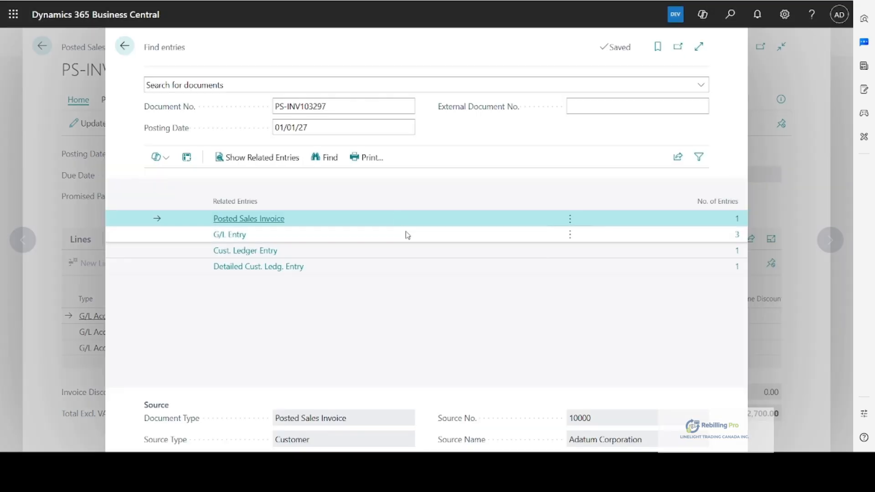
pyautogui.click(238, 238)
pyautogui.click(238, 238)
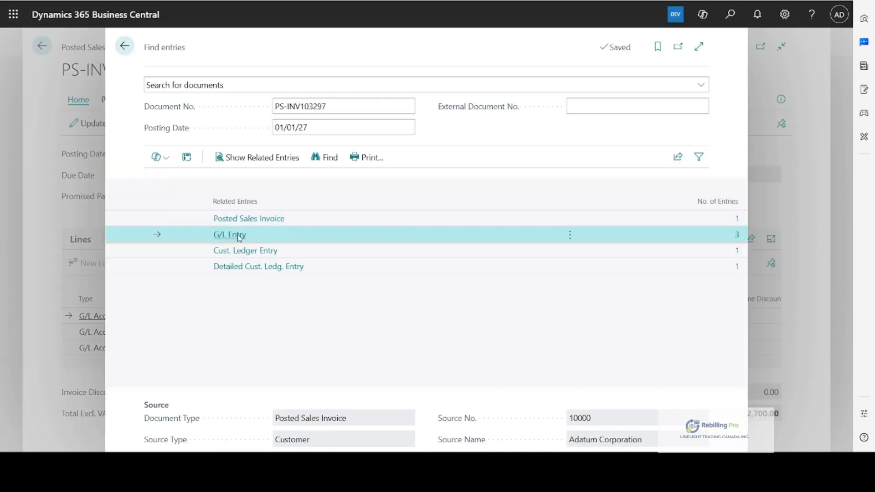
pyautogui.moveTo(476, 435); pyautogui.dragTo(713, 429)
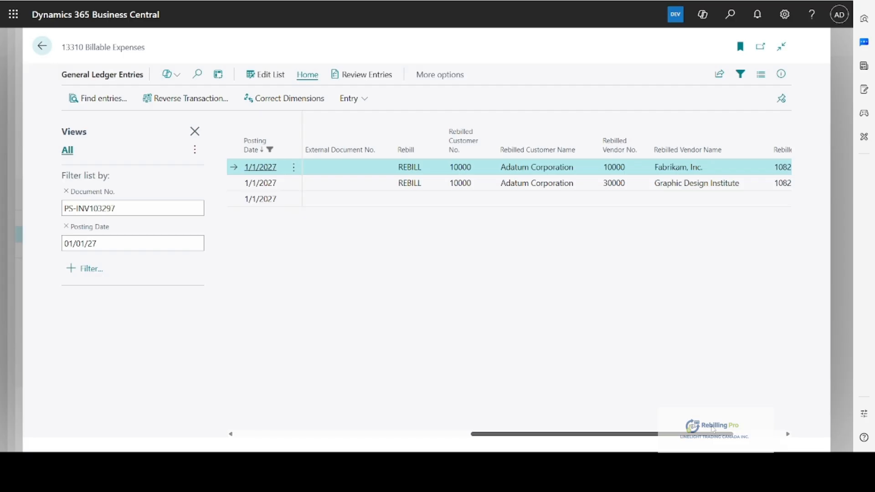
pyautogui.moveTo(713, 429); pyautogui.dragTo(800, 443)
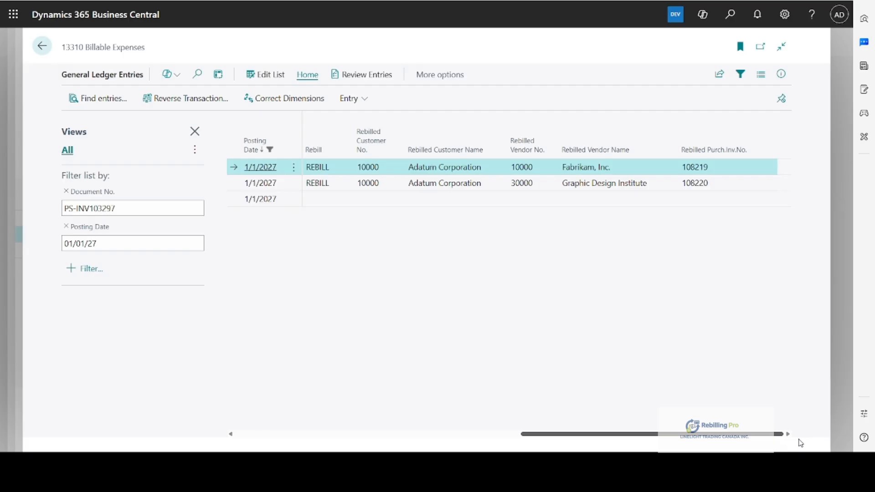
pyautogui.click(43, 47)
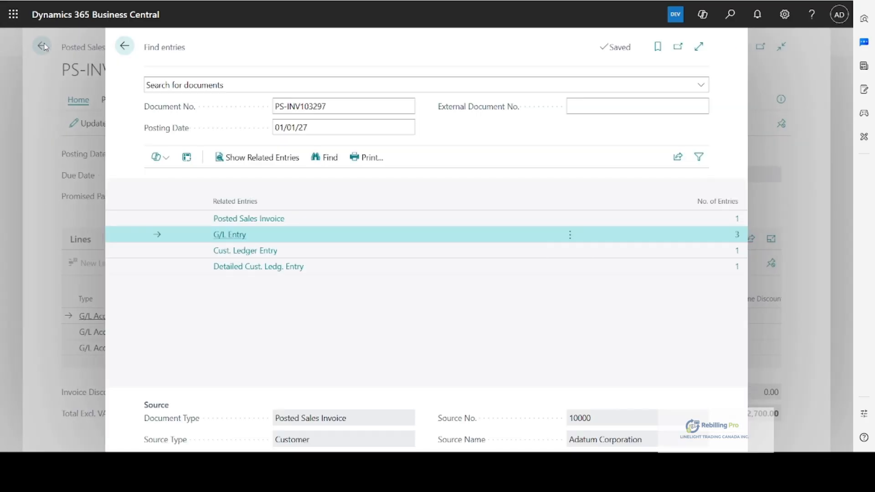
pyautogui.click(123, 46)
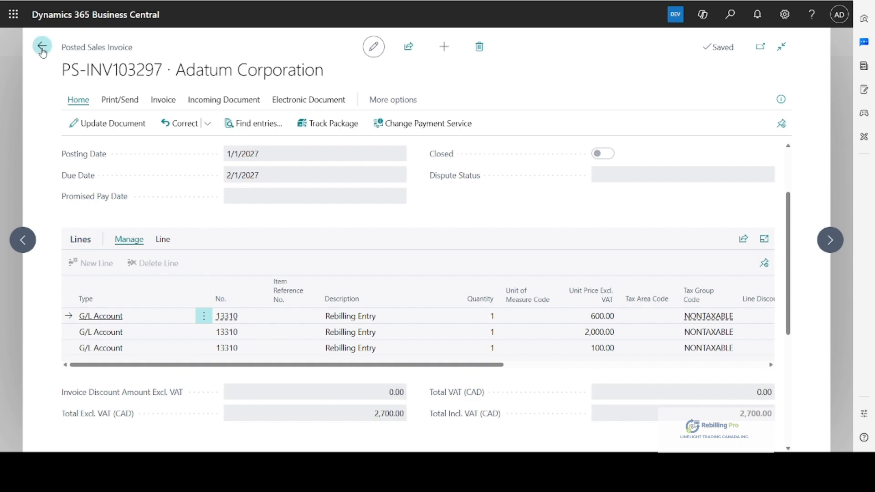
pyautogui.click(42, 47)
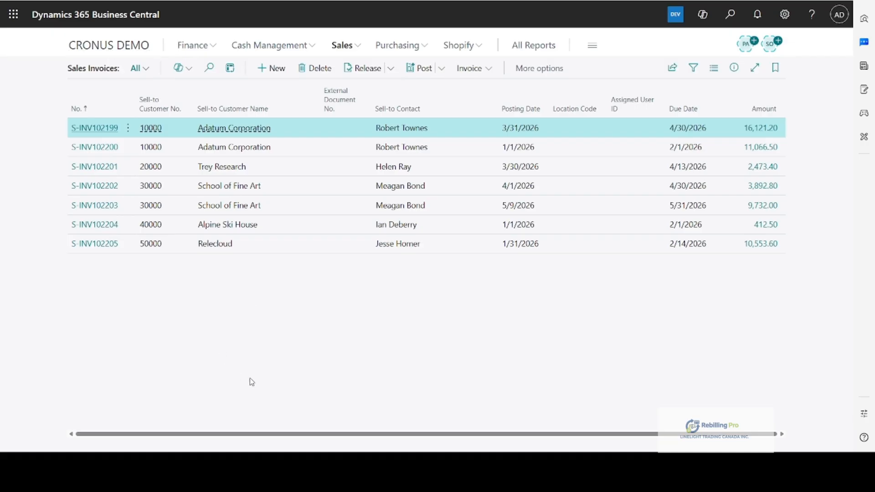
# Create a new sales invoice for the customer Adatum Corporation.
pyautogui.click(274, 72)
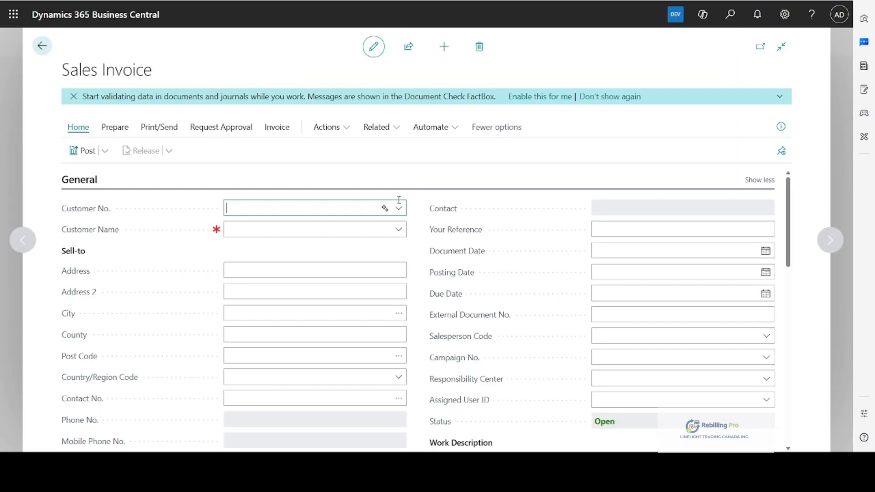
pyautogui.click(398, 208)
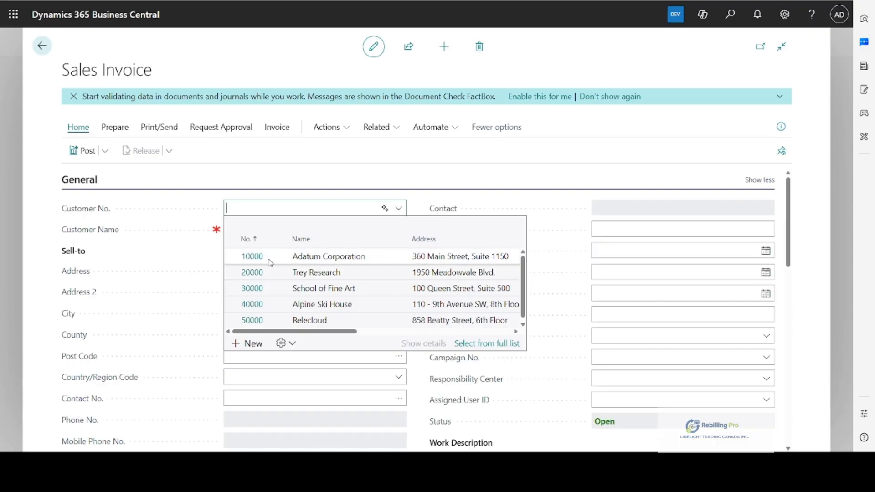
pyautogui.click(270, 262)
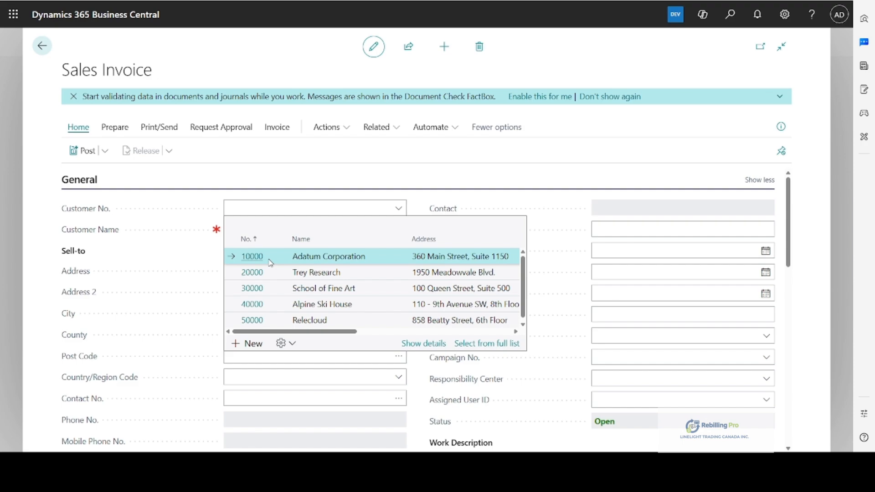
# Check Adatum Corporation's rebilling records from the new invoice's lines, read through each message, and leave the invoice.
pyautogui.scroll(-6, 195, 259)
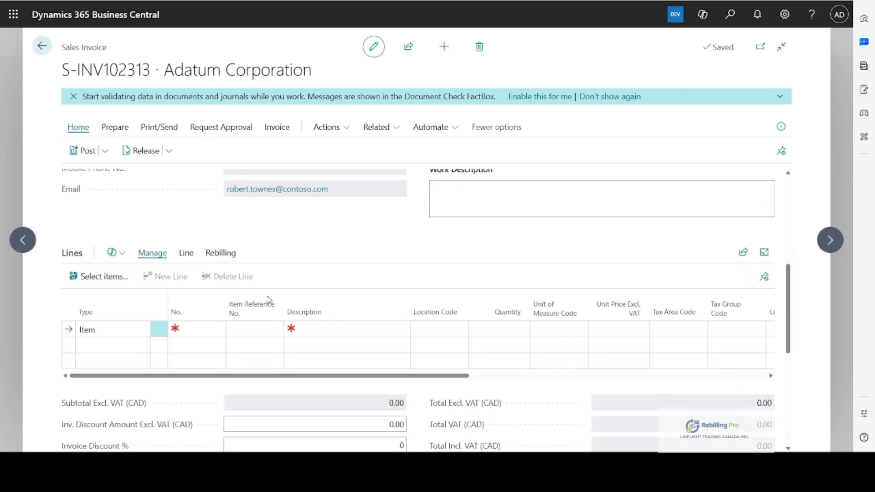
pyautogui.click(221, 254)
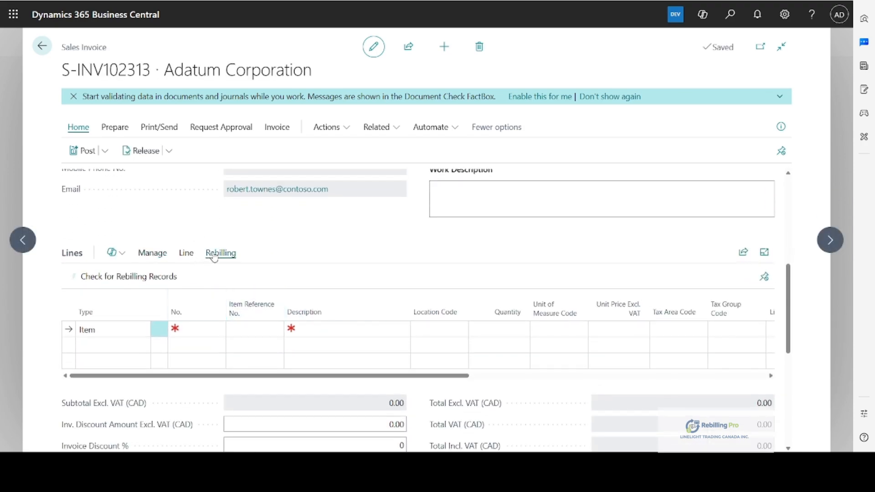
pyautogui.click(129, 277)
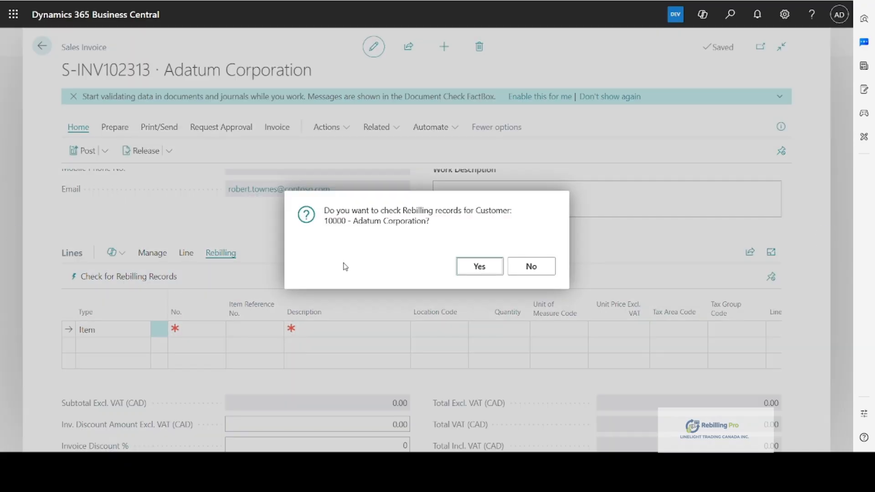
pyautogui.click(470, 266)
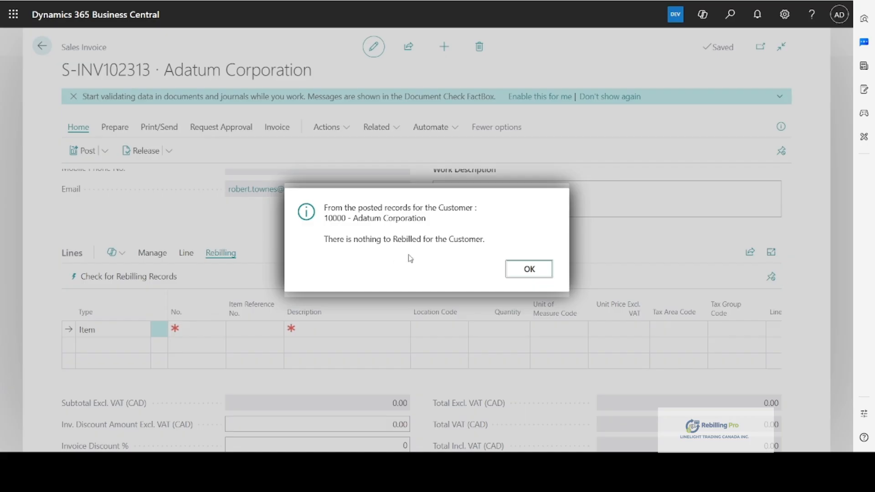
pyautogui.click(526, 273)
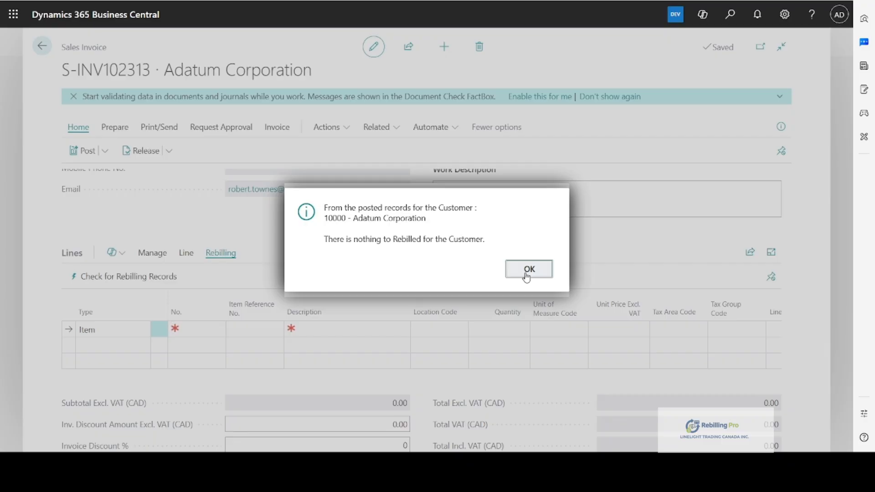
pyautogui.click(526, 273)
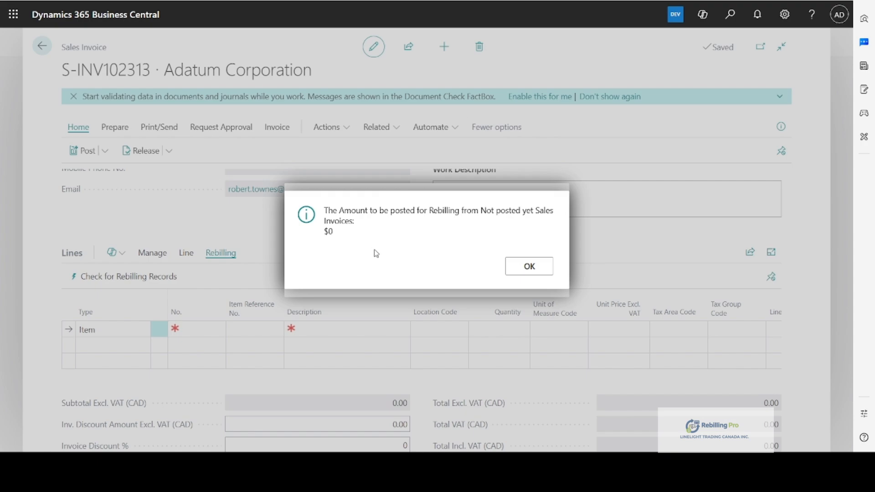
pyautogui.click(538, 271)
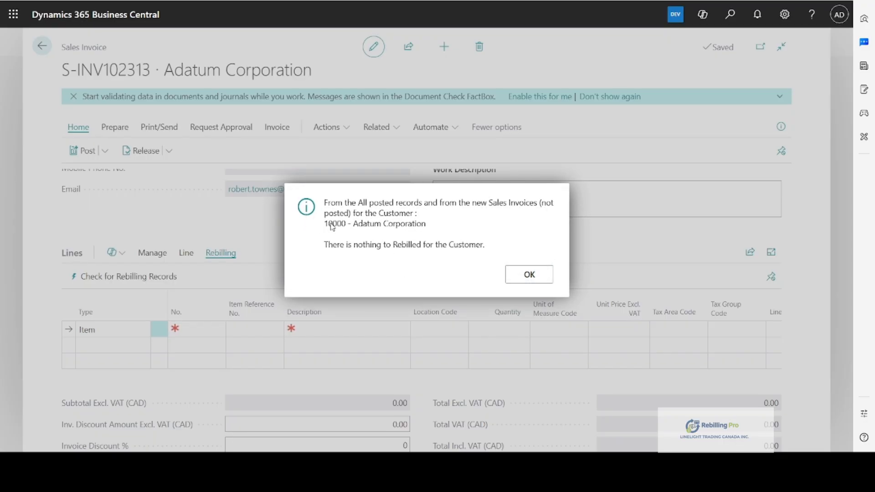
pyautogui.moveTo(328, 225); pyautogui.dragTo(380, 233)
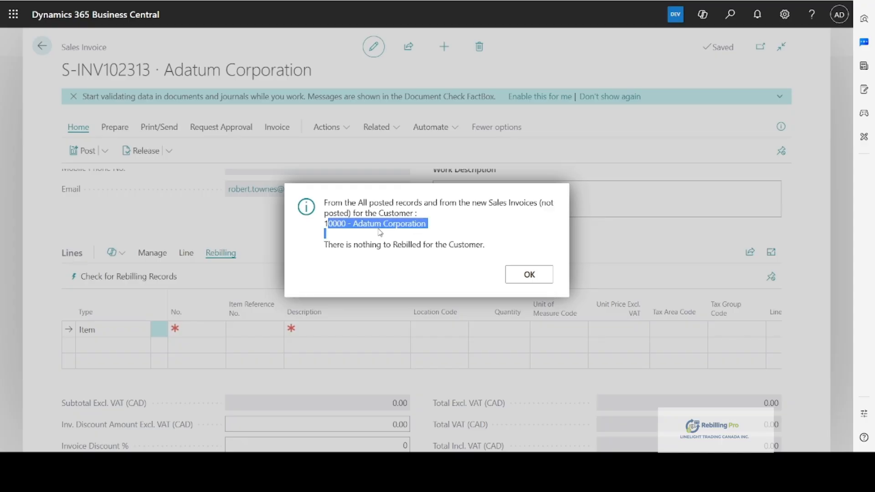
pyautogui.click(339, 271)
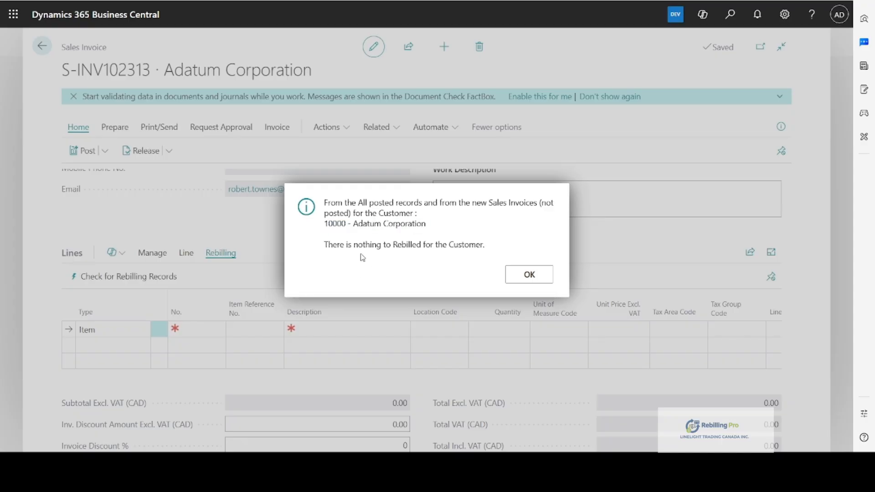
pyautogui.click(526, 276)
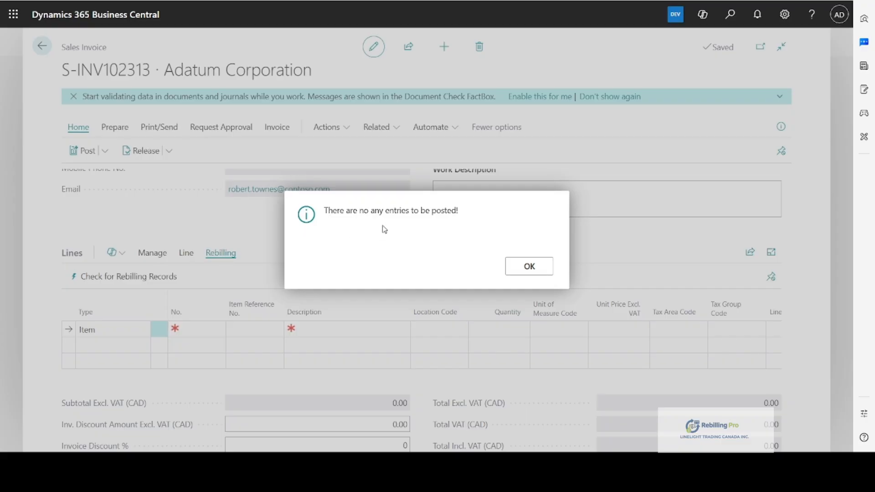
pyautogui.click(529, 268)
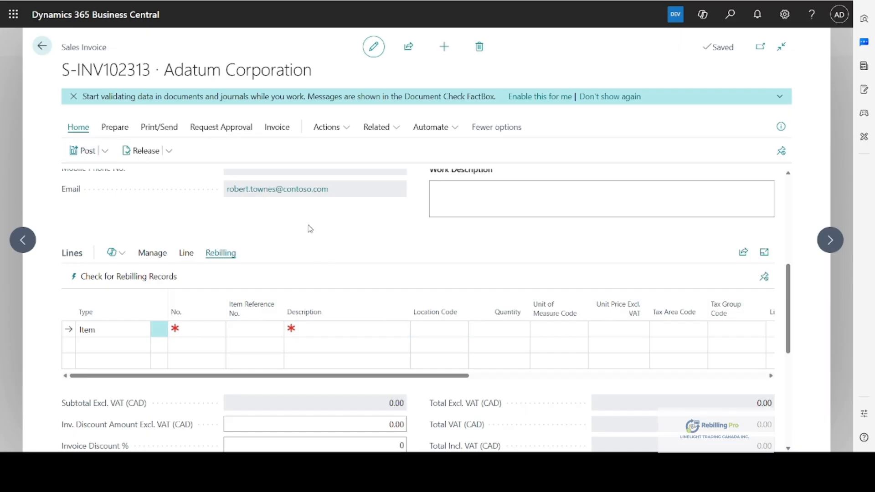
pyautogui.click(43, 48)
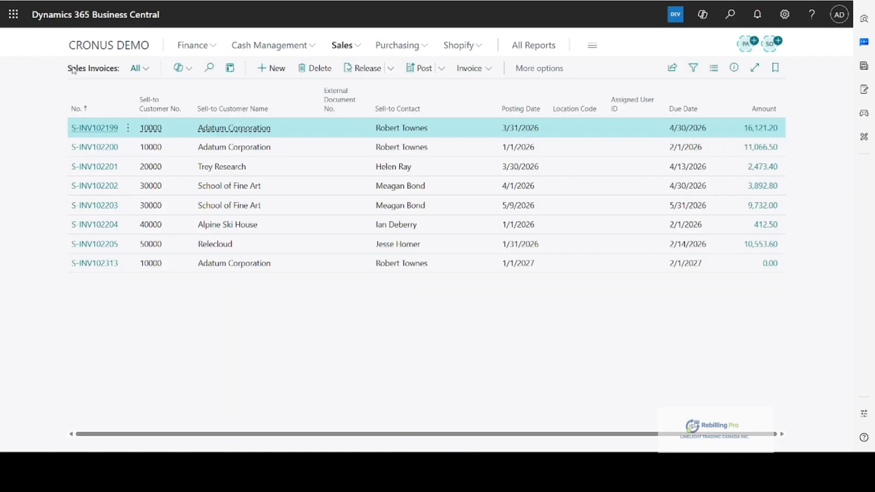
# Open the General Ledger Entries from the home page and examine the REBILL entries' amounts, document numbers and rebilled customers.
pyautogui.click(95, 49)
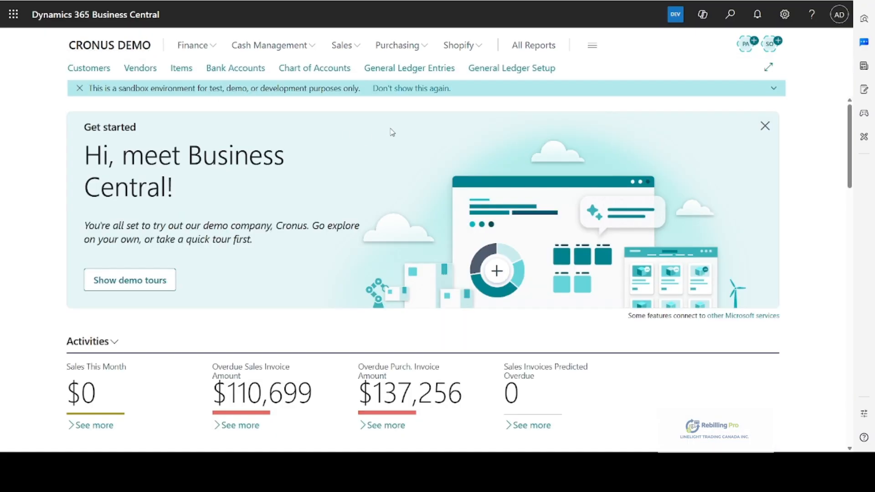
pyautogui.click(381, 69)
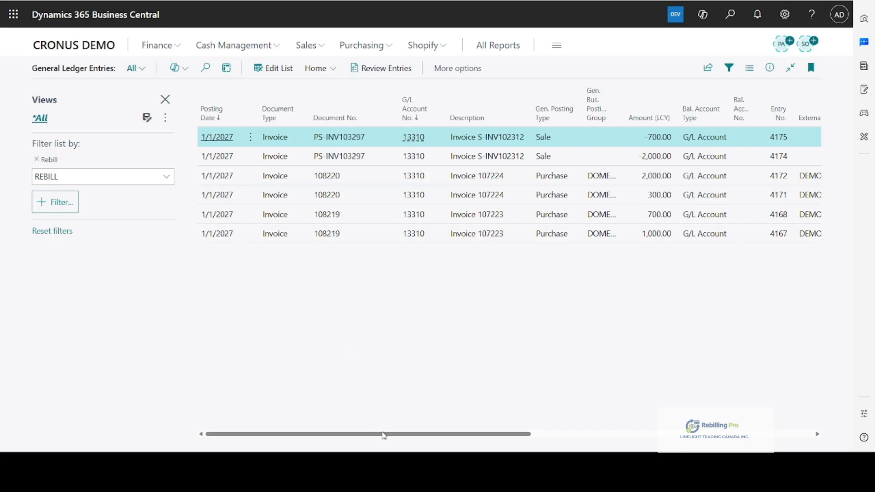
pyautogui.moveTo(383, 434)
pyautogui.mouseDown()
pyautogui.moveTo(509, 434)
pyautogui.moveTo(393, 434)
pyautogui.mouseUp()
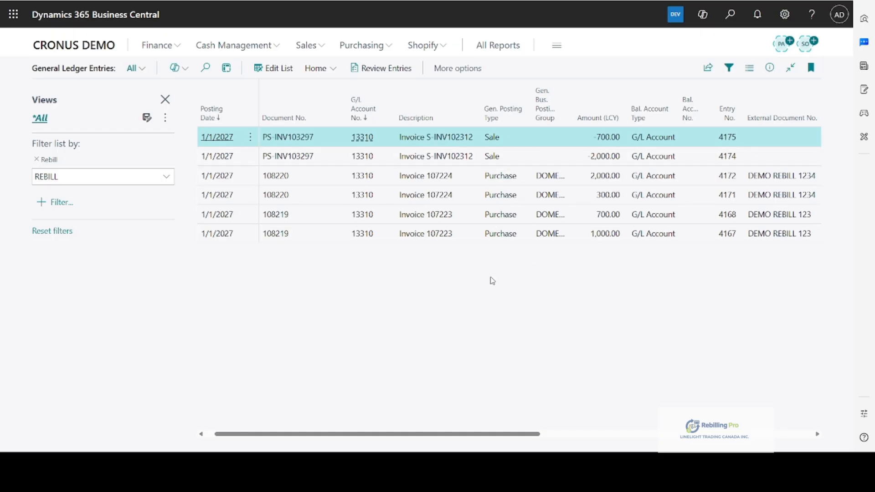
pyautogui.moveTo(503, 434); pyautogui.dragTo(572, 443)
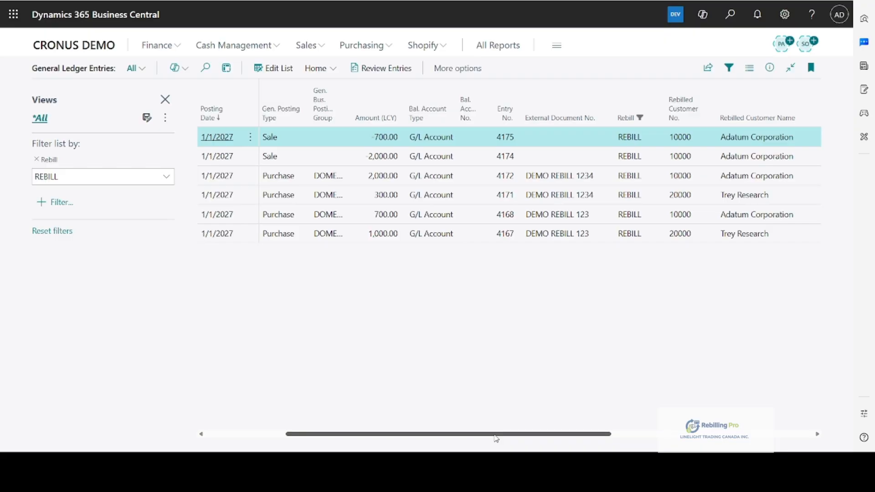
pyautogui.moveTo(495, 438)
pyautogui.mouseDown()
pyautogui.moveTo(574, 443)
pyautogui.moveTo(504, 428)
pyautogui.moveTo(391, 424)
pyautogui.moveTo(528, 448)
pyautogui.moveTo(503, 449)
pyautogui.mouseUp()
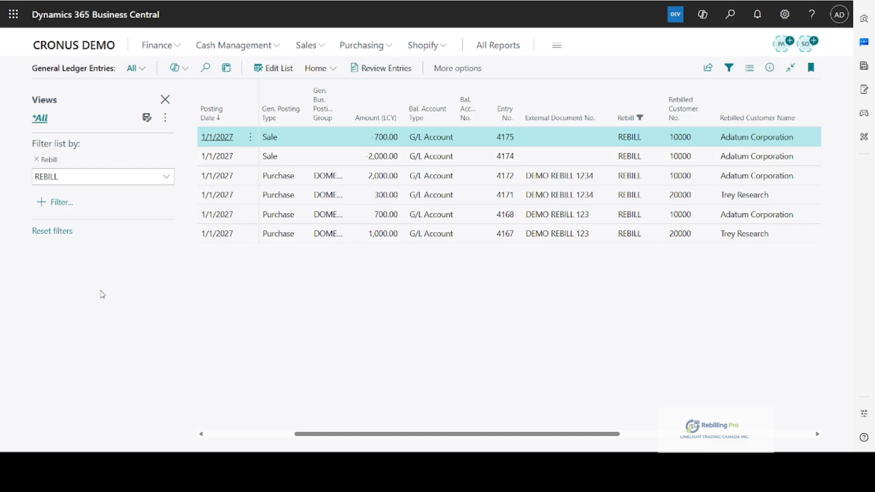
# Filter the REBILL ledger entries by Rebilled Customer No. to Adatum Corporation's customer number.
pyautogui.click(710, 121)
pyautogui.click(671, 182)
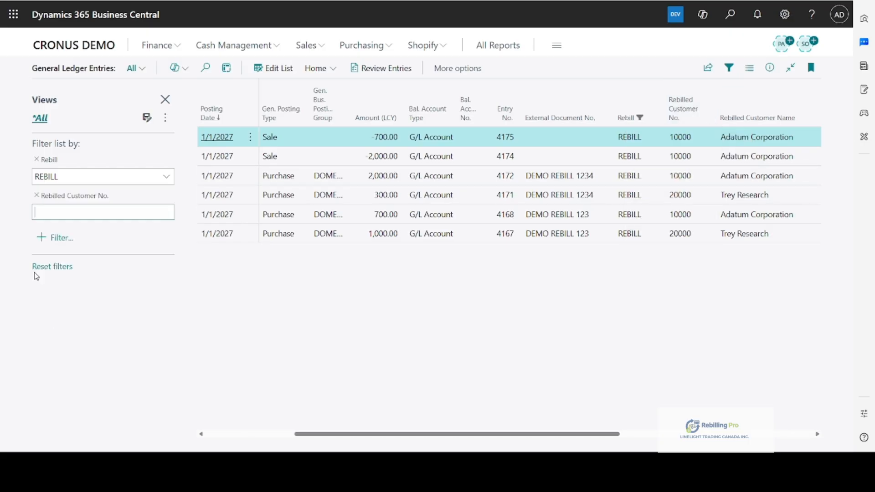
pyautogui.write('10000')
pyautogui.hotkey('shift', 'Tab')
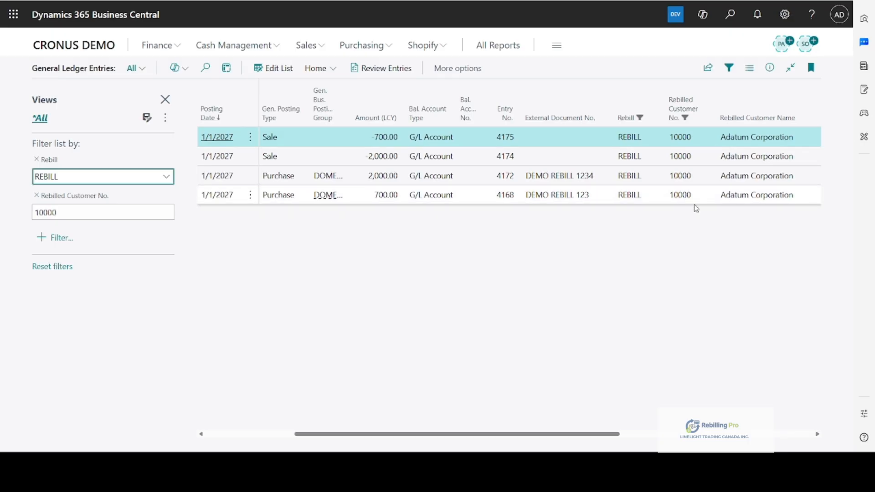
# Examine the filtered Adatum Corporation ledger entries across all columns, comparing sale and purchase amounts and checking the sharing and Excel options.
pyautogui.moveTo(560, 436); pyautogui.dragTo(611, 404)
pyautogui.click(708, 67)
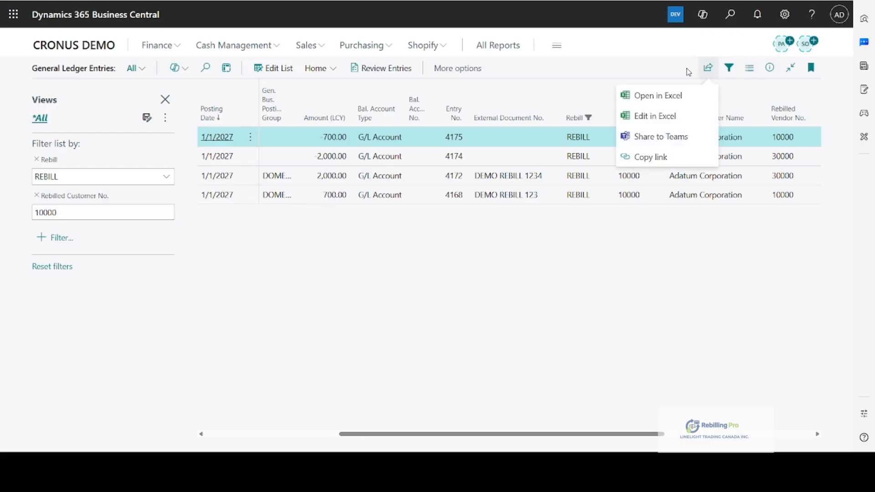
pyautogui.click(643, 57)
pyautogui.moveTo(575, 438); pyautogui.dragTo(488, 436)
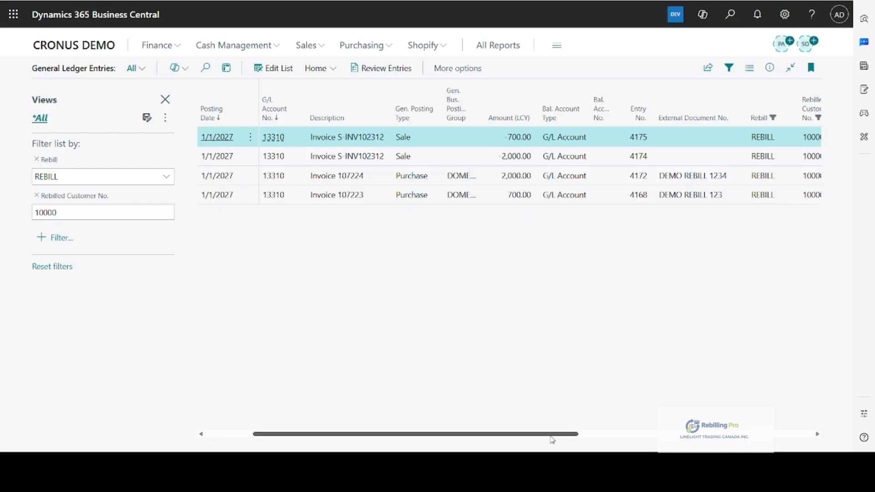
pyautogui.moveTo(550, 434); pyautogui.dragTo(391, 421)
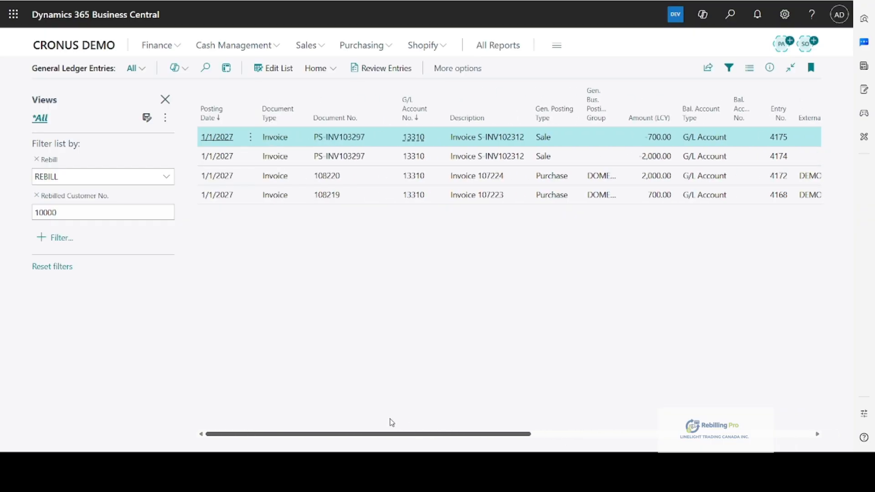